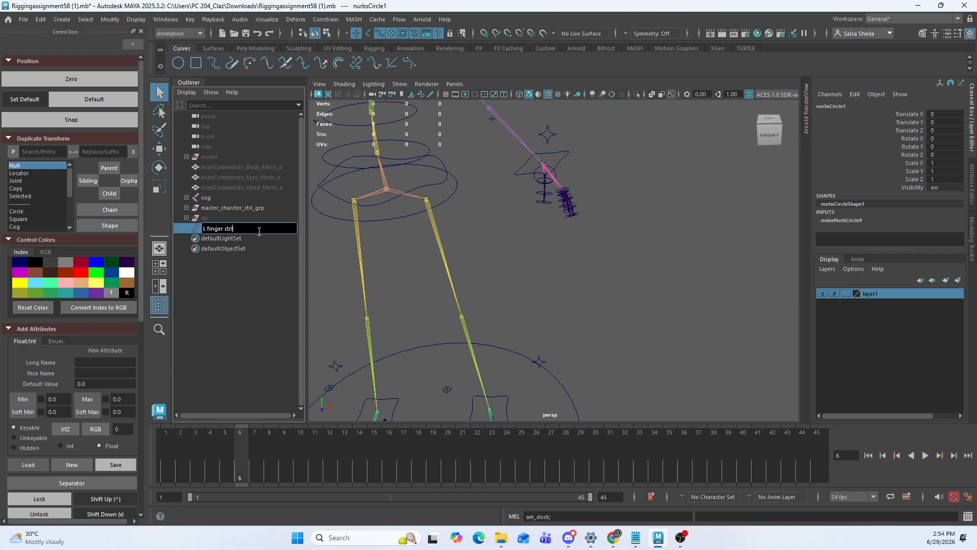
Name the new circle control L_finger_ctrl, group it, and name the group L_finger_ctrl_grp
key(Return)
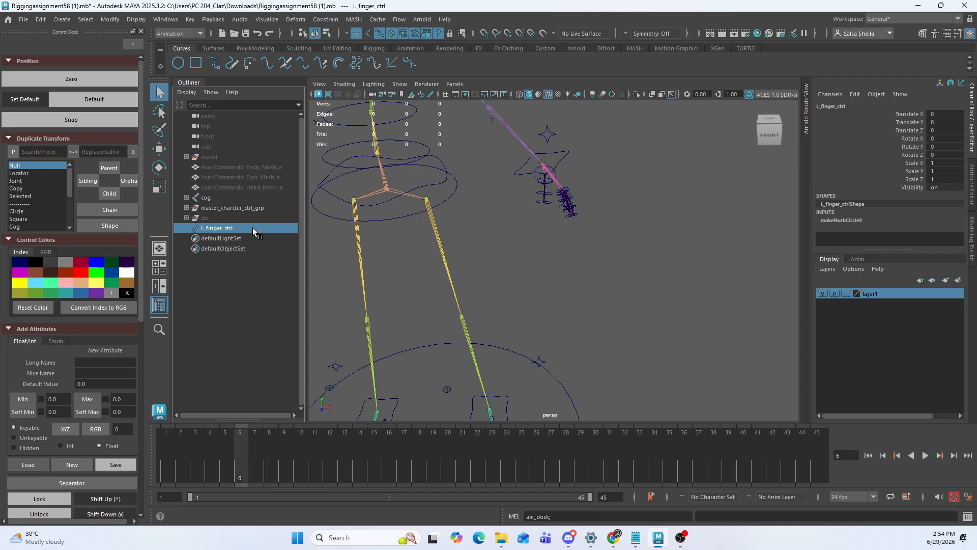
key(ctrl+g)
double_click(236, 229)
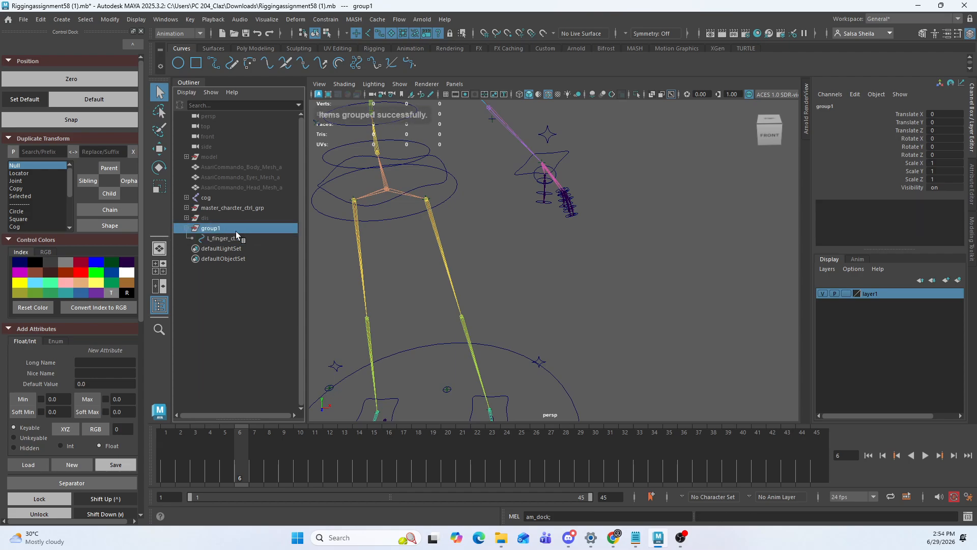
text(L_finger_ctrl)
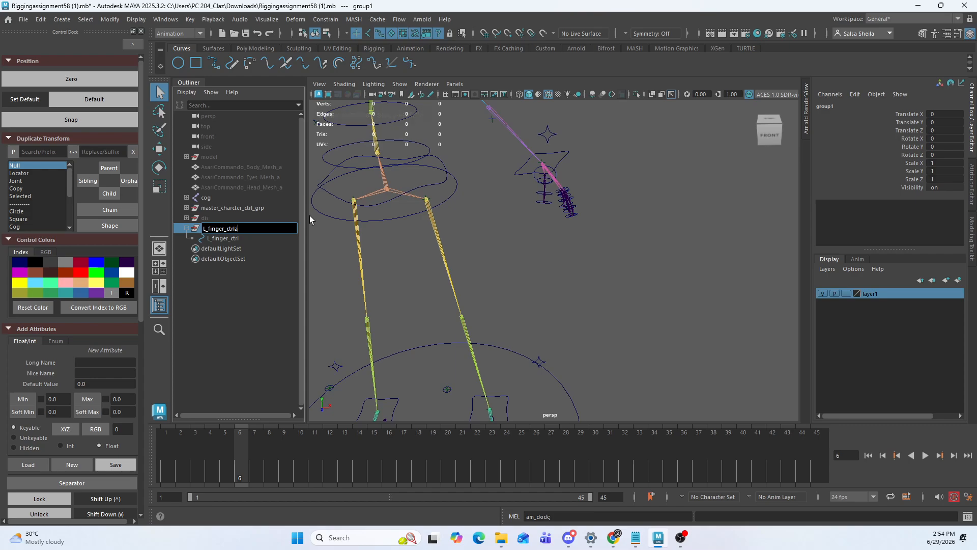
text(_grp)
key(Return)
click(269, 240)
alt+drag(560, 148, 595, 177)
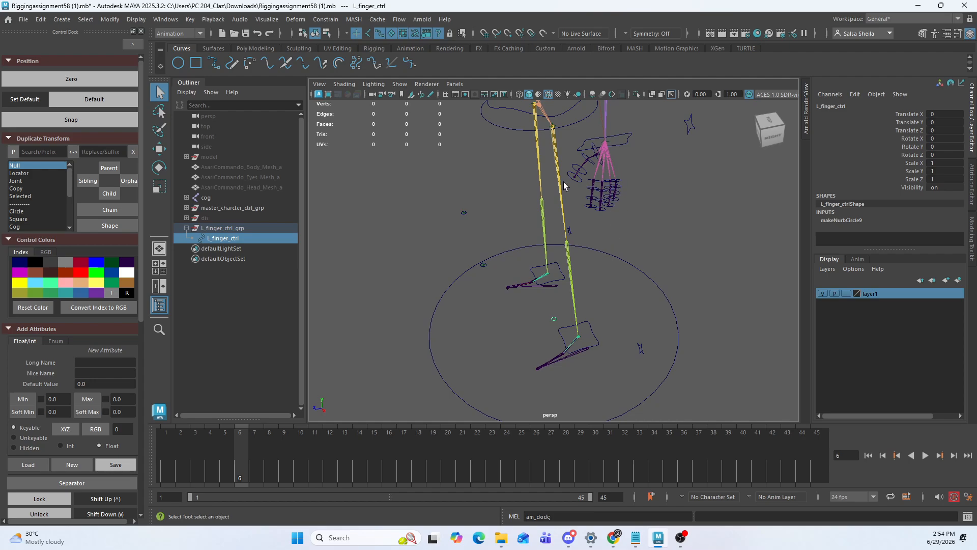
Duplicate L_finger_ctrl_grp five times to get one control group per finger
click(256, 256)
click(264, 234)
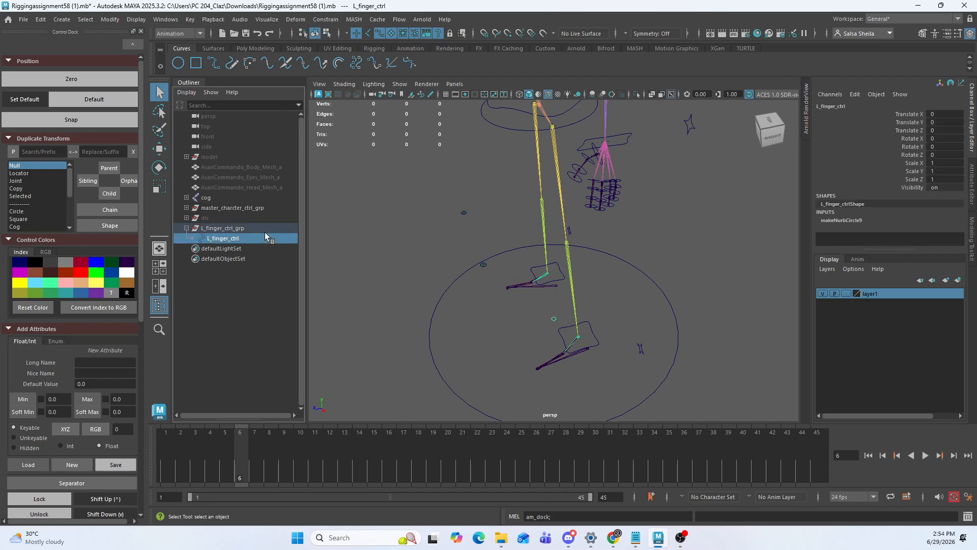
double_click(265, 230)
click(250, 229)
key(ctrl+d)
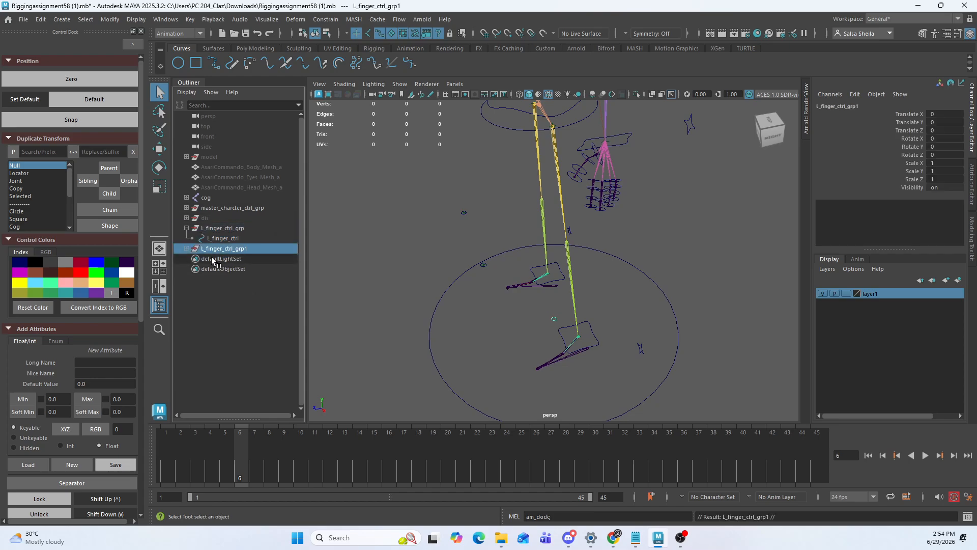
click(187, 249)
key(ctrl+d)
key(ctrl+d)
key(ctrl+d)
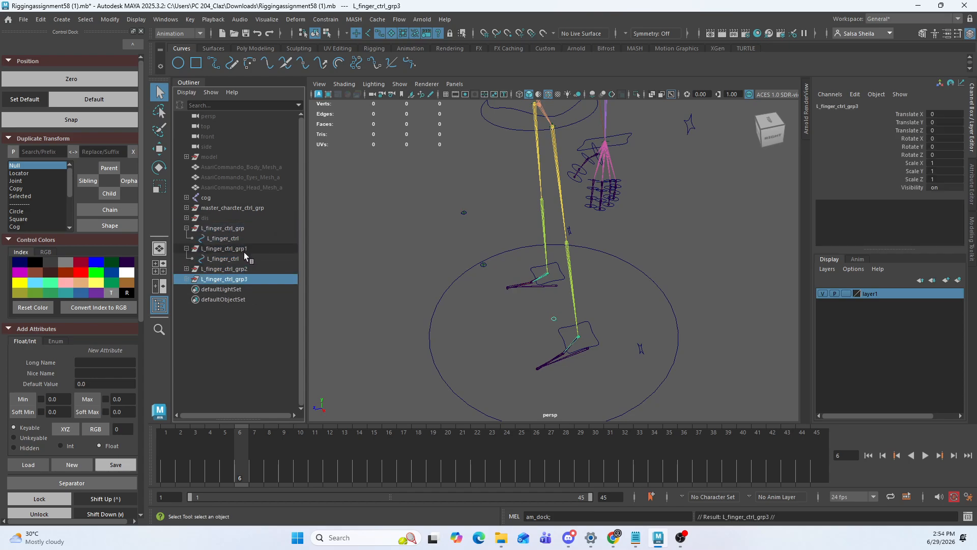
click(253, 247)
click(215, 288)
key(ctrl+d)
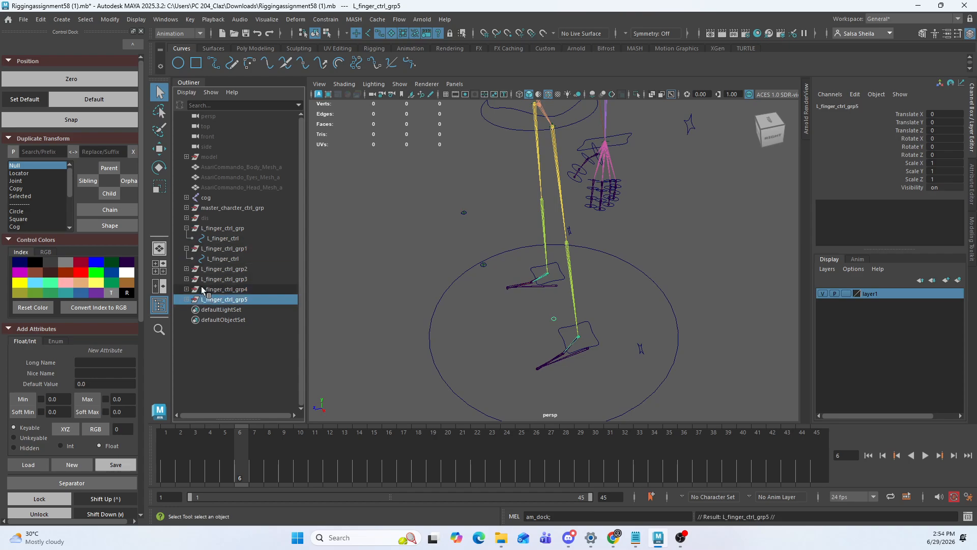
click(186, 248)
Open the Search and Replace Names options for the first duplicated finger group
click(239, 249)
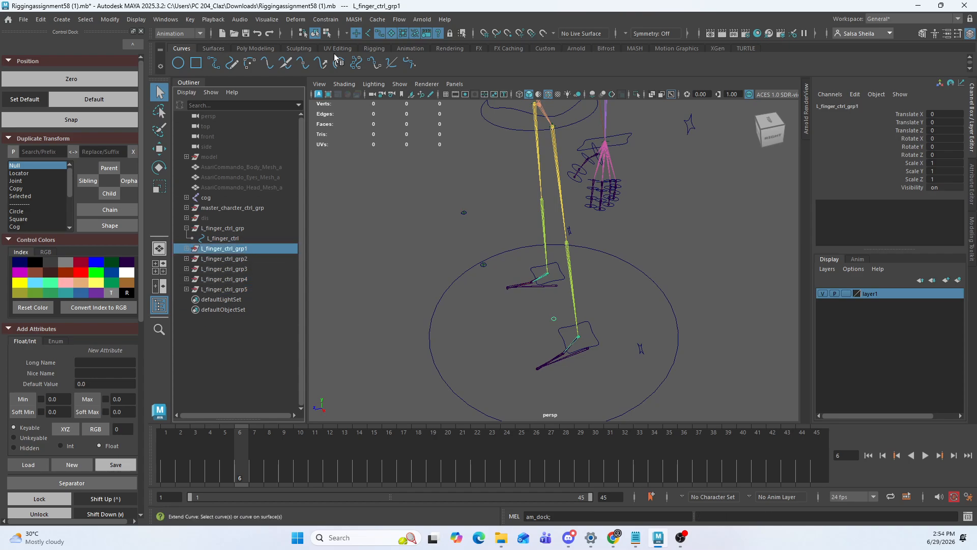
click(166, 19)
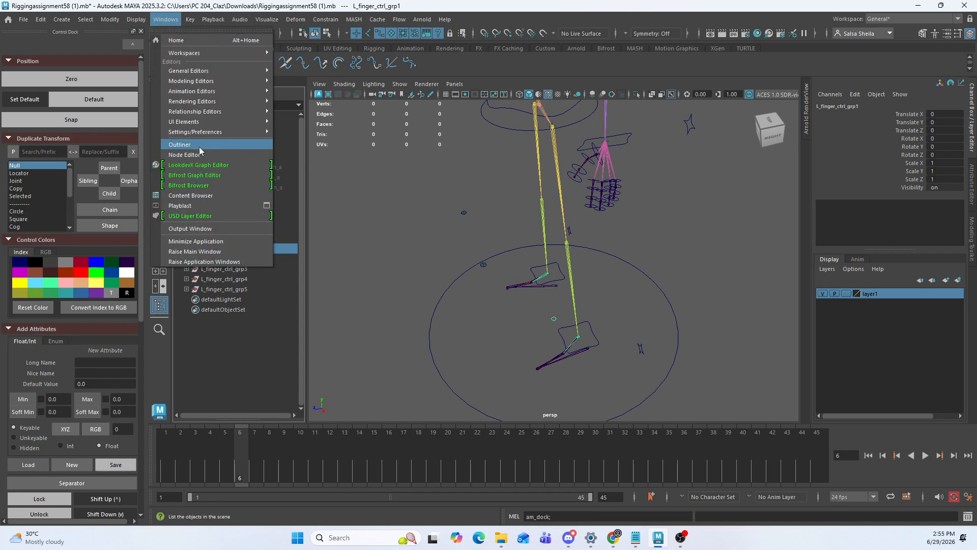
mouse_move(110, 19)
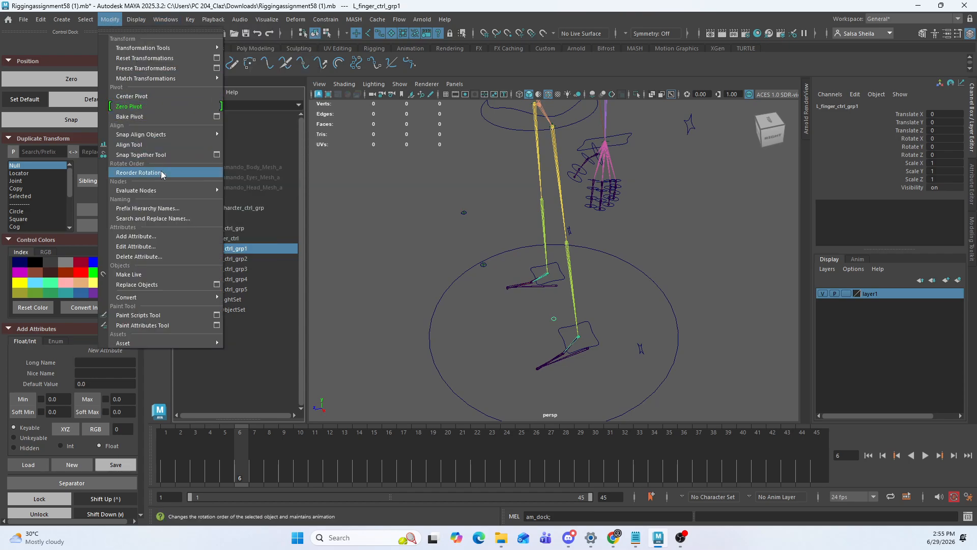
click(157, 219)
drag(289, 117, 496, 152)
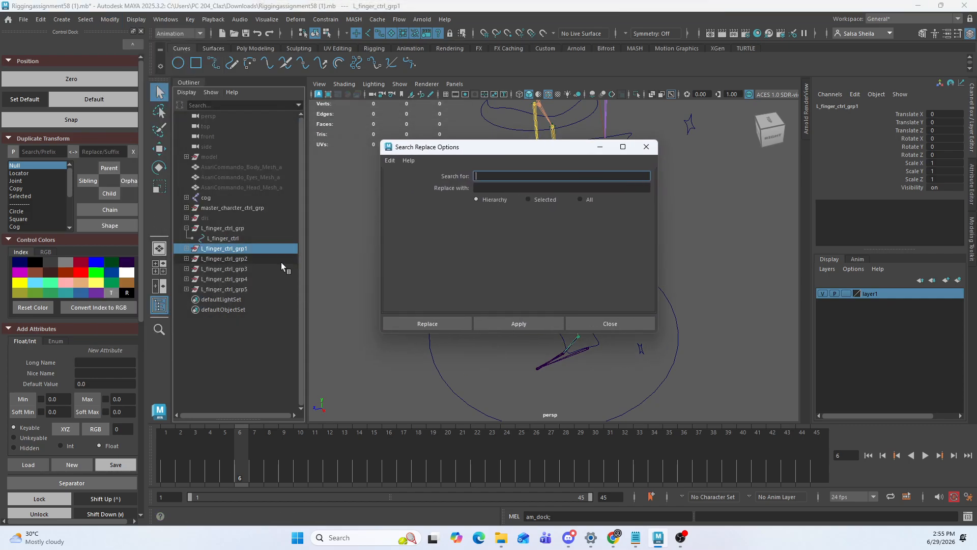
double_click(224, 249)
click(497, 176)
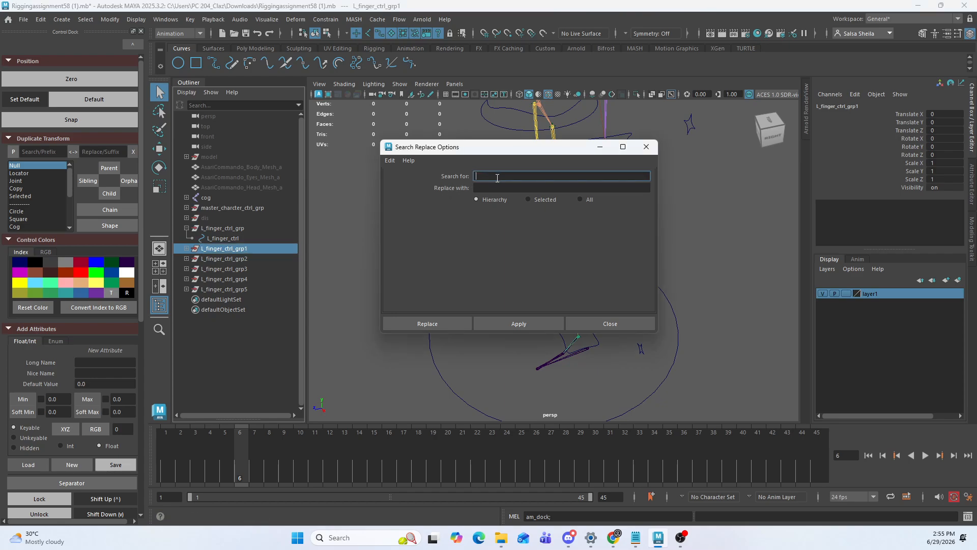
Group the five duplicated finger control groups together and expand the whole hierarchy
shift+click(218, 289)
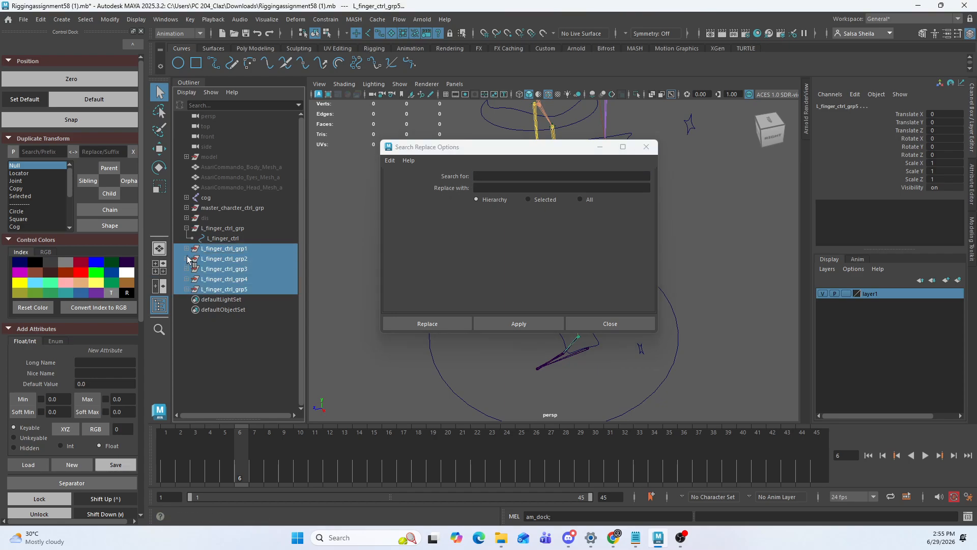
key(ctrl+g)
shift+click(186, 248)
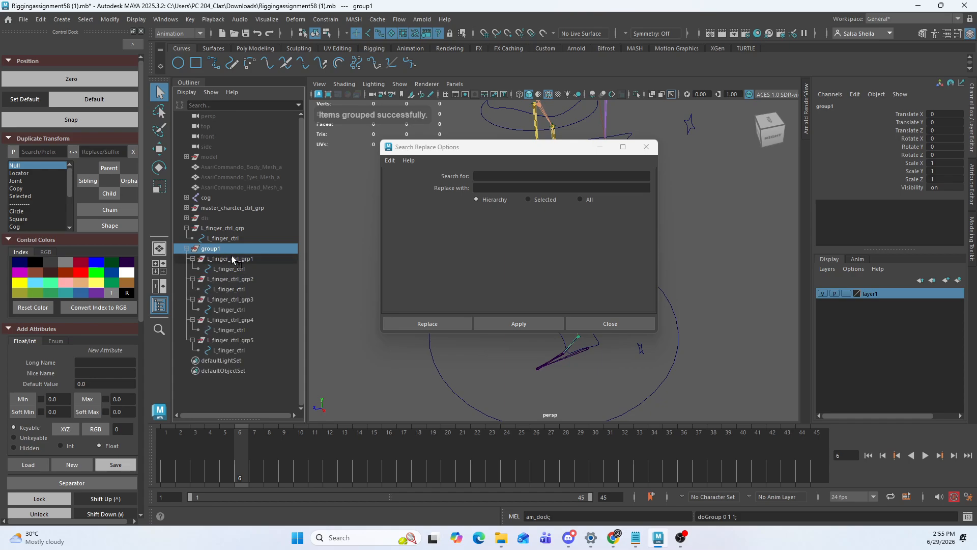
Replace "finger" with "thumbs" in the names of the L_finger_ctrl_grp1 hierarchy
click(236, 268)
click(534, 176)
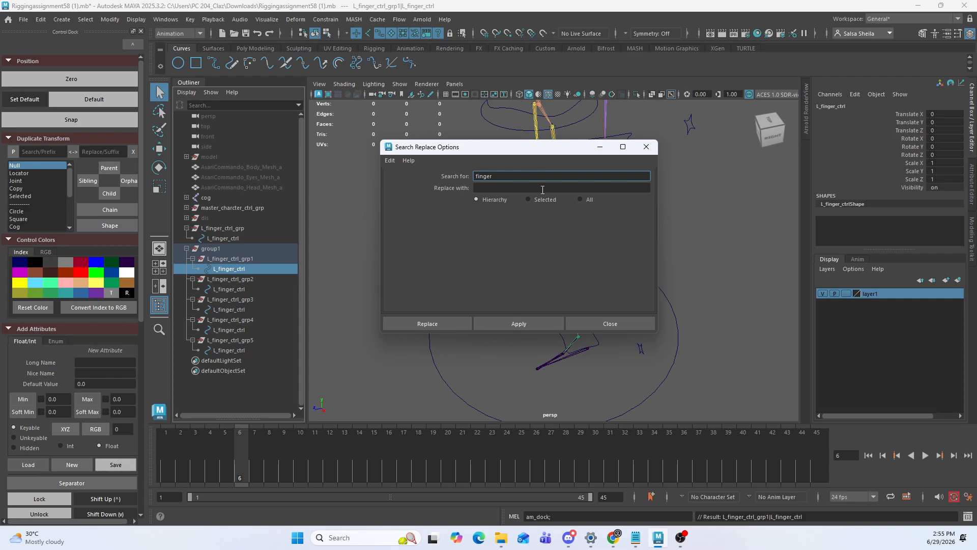
click(542, 188)
click(264, 260)
click(511, 186)
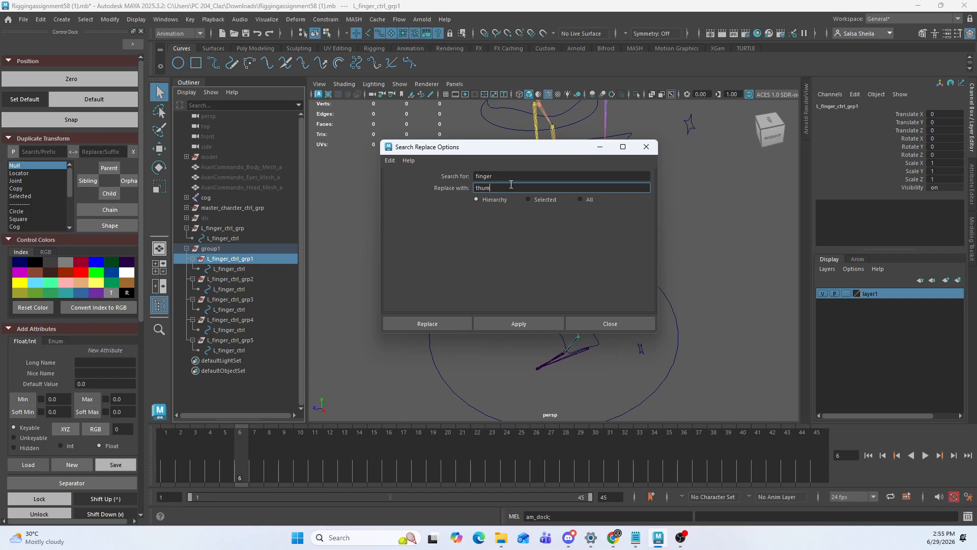
click(519, 323)
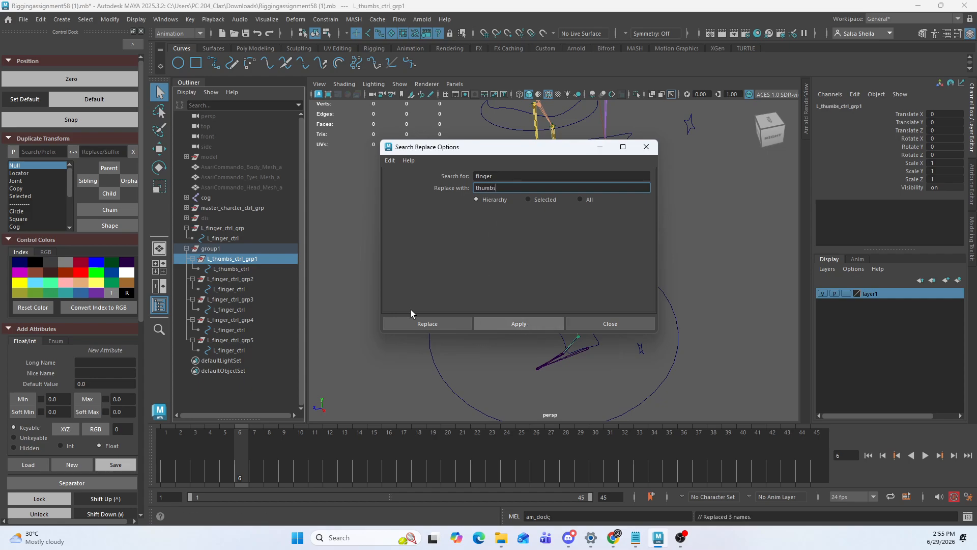
Replace "finger" with "index" in the names of the L_finger_ctrl_grp2 hierarchy
click(235, 278)
double_click(484, 188)
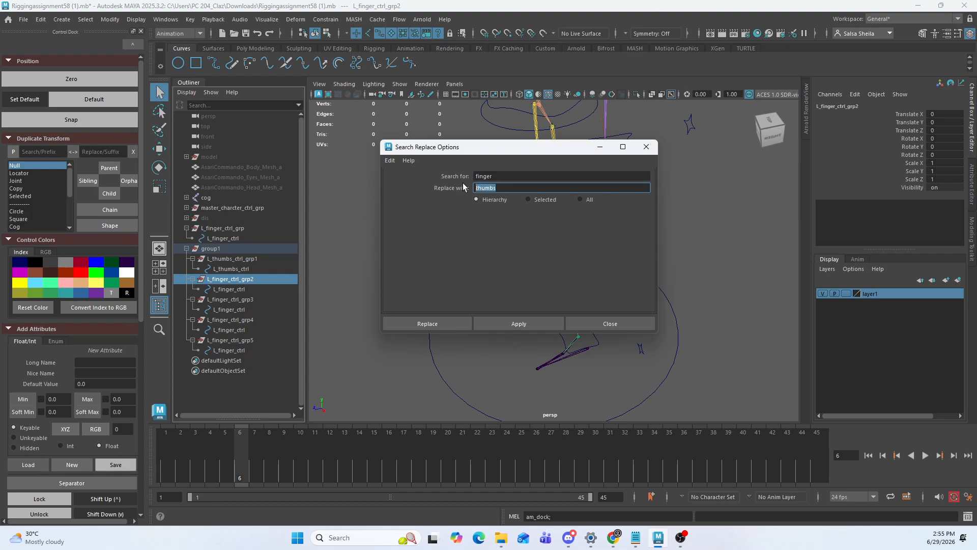
text(index)
click(529, 325)
Replace "finger" with "middle" in the names of the L_finger_ctrl_grp3 hierarchy
click(275, 299)
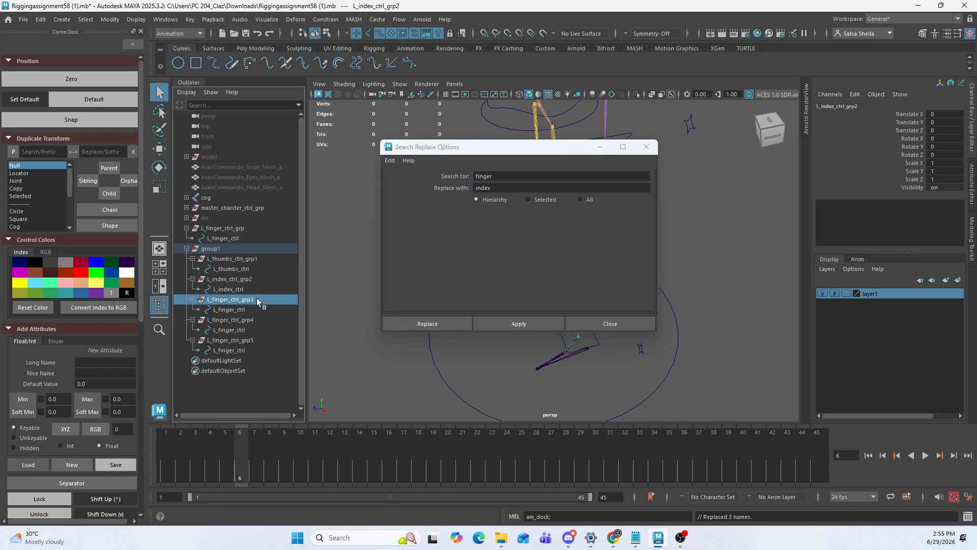
double_click(502, 191)
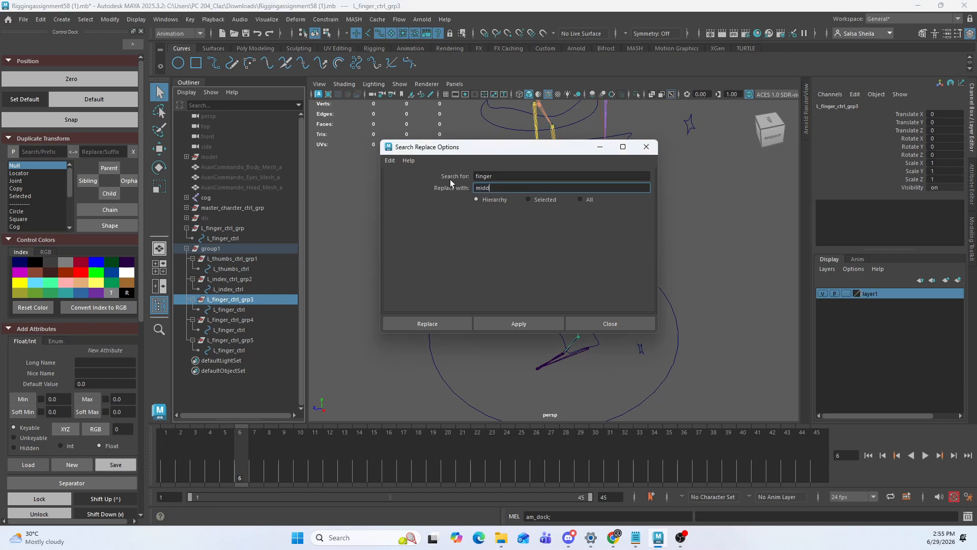
click(519, 324)
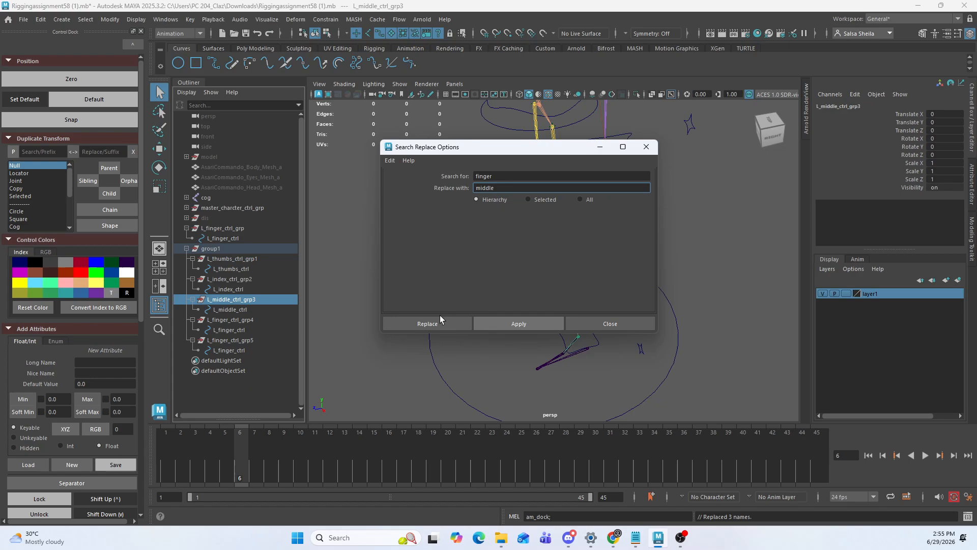
Replace "finger" with "ring" in the names of the L_finger_ctrl_grp4 hierarchy
click(230, 320)
double_click(484, 188)
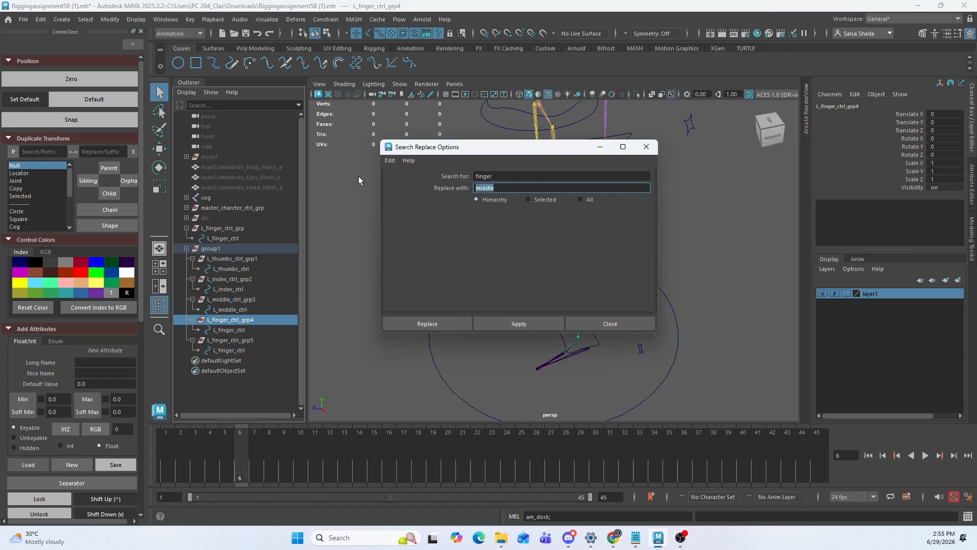
text(ring)
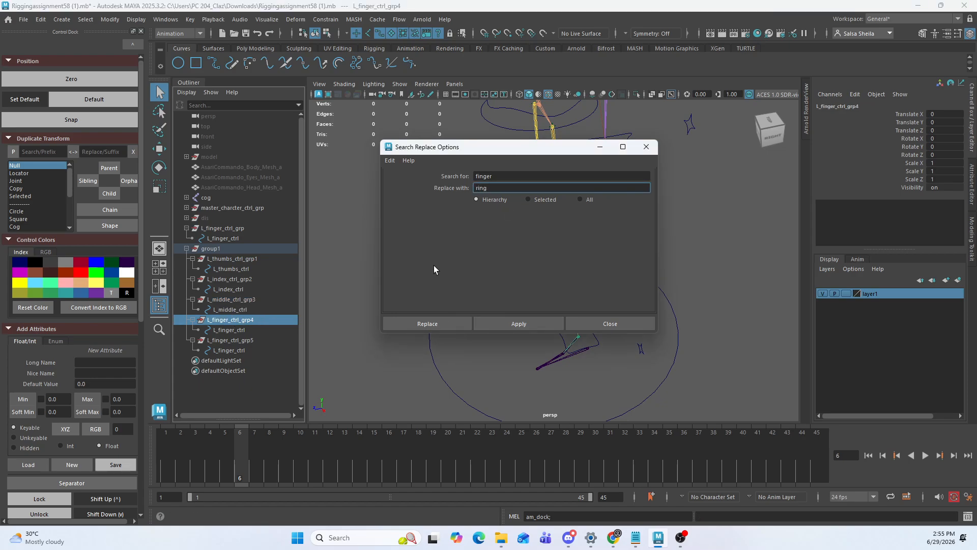
click(519, 323)
Replace "finger" with "pinky" in the names of the L_finger_ctrl_grp5 hierarchy and close the rename options
click(230, 340)
double_click(483, 188)
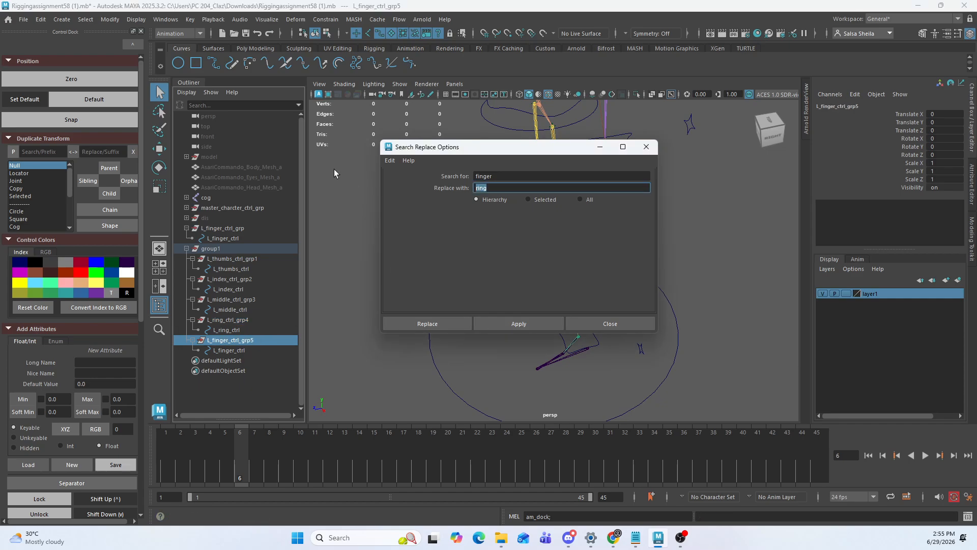
text(pinky)
click(519, 323)
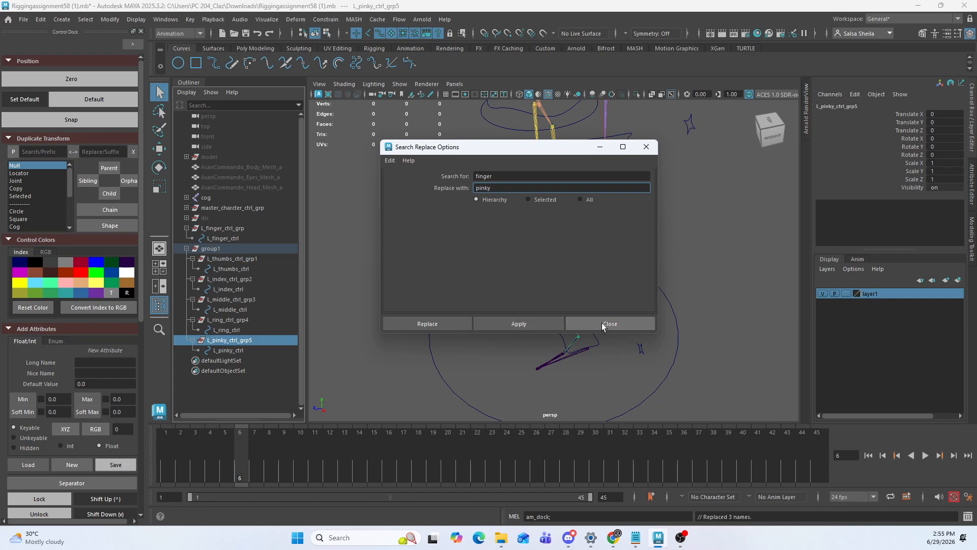
click(610, 324)
Remove the trailing numbers from the pinky and ring groups, naming them L_pinky_ctrl_grp and L_ring_ctrl_grp
double_click(269, 342)
key(Right)
key(BackSpace)
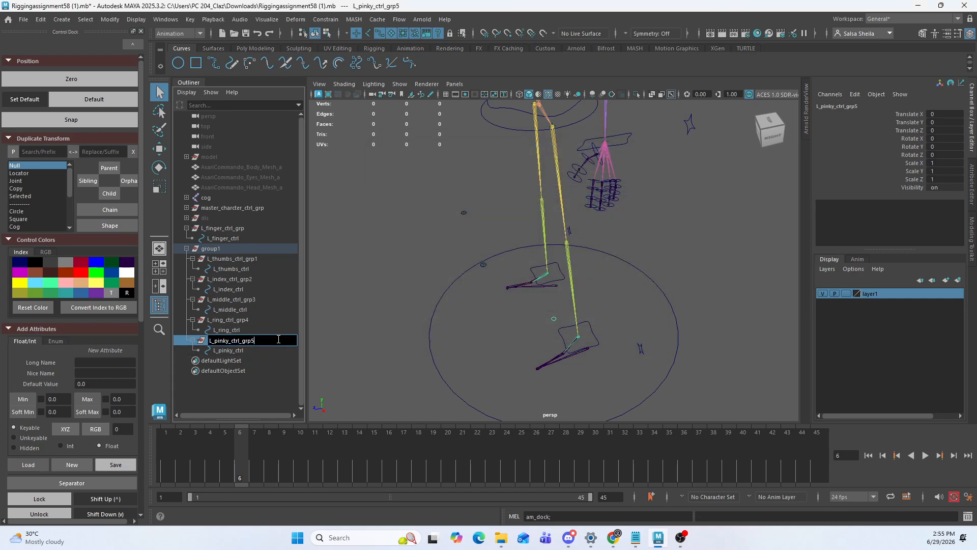
key(Return)
double_click(266, 322)
key(Right)
key(BackSpace)
key(Return)
Remove the trailing numbers from the remaining groups, naming them L_middle_ctrl_grp, L_index_ctrl_grp and L_thumbs_ctrl_grp
double_click(271, 299)
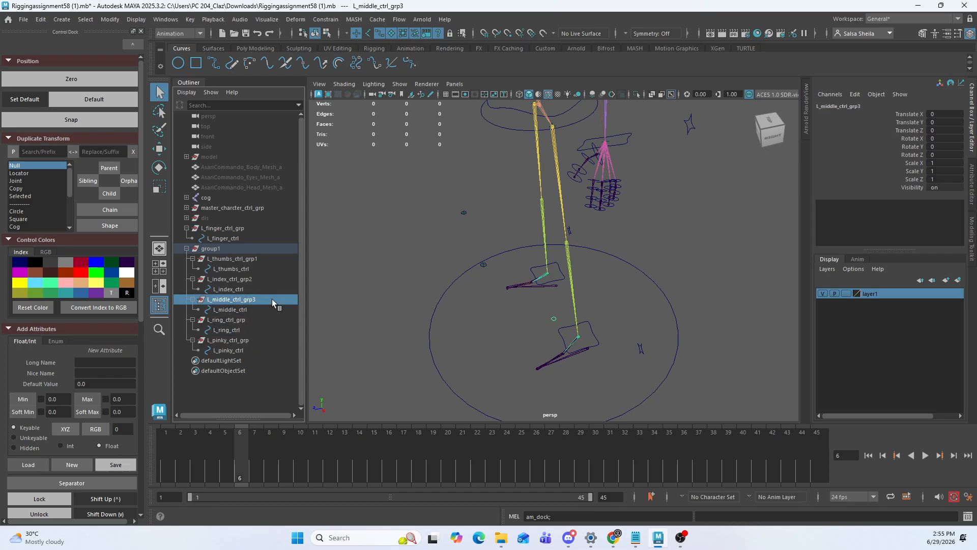
key(Right)
key(BackSpace)
key(Return)
click(267, 279)
double_click(266, 278)
key(Right)
key(BackSpace)
key(Return)
double_click(269, 259)
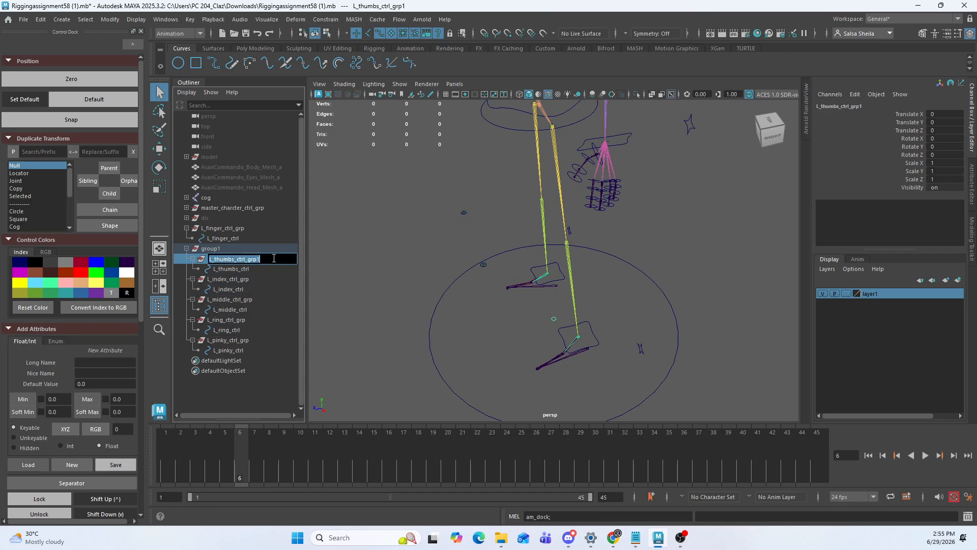
key(Right)
key(BackSpace)
key(Return)
Parent the five finger control groups under L_finger_ctrl and delete the emptied group1
click(241, 250)
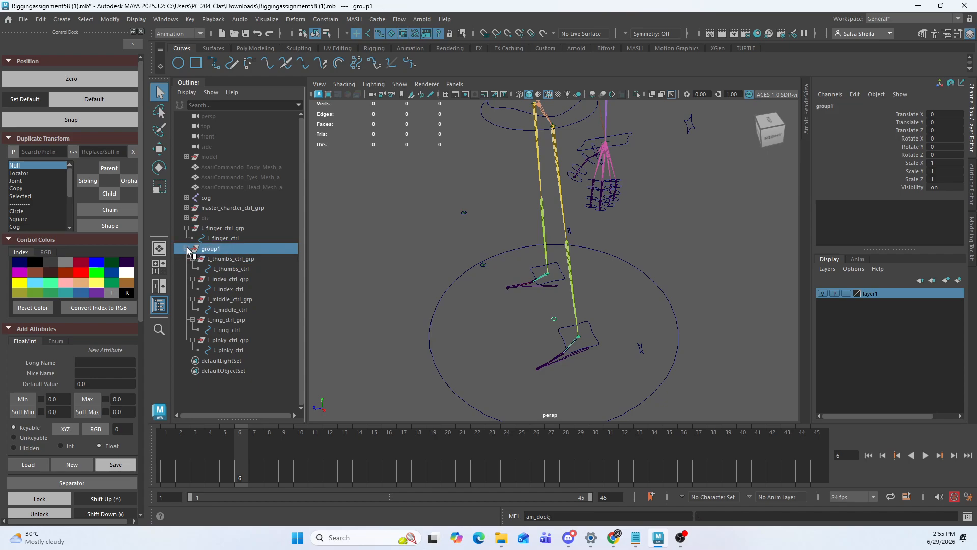
shift+click(186, 248)
click(187, 248)
click(220, 257)
shift+click(227, 301)
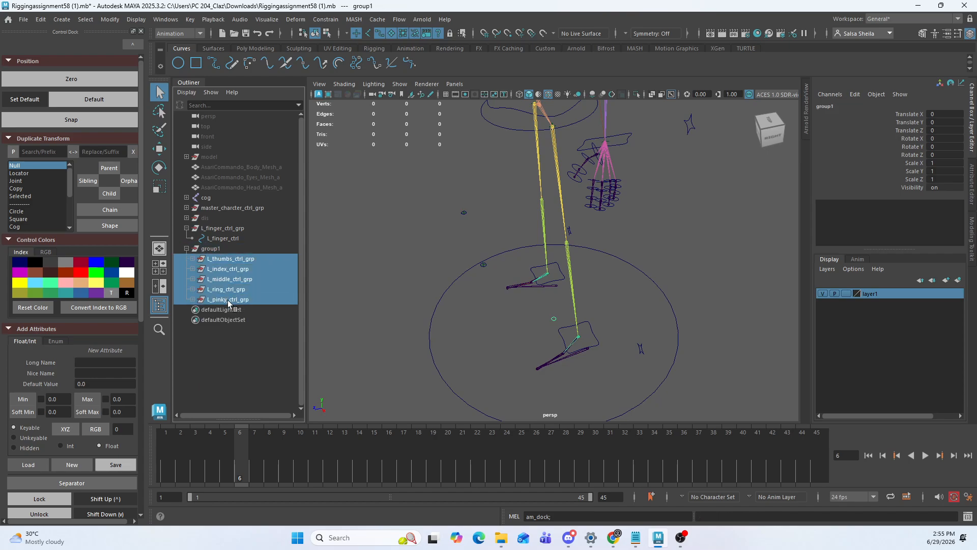
ctrl+click(226, 237)
key(p)
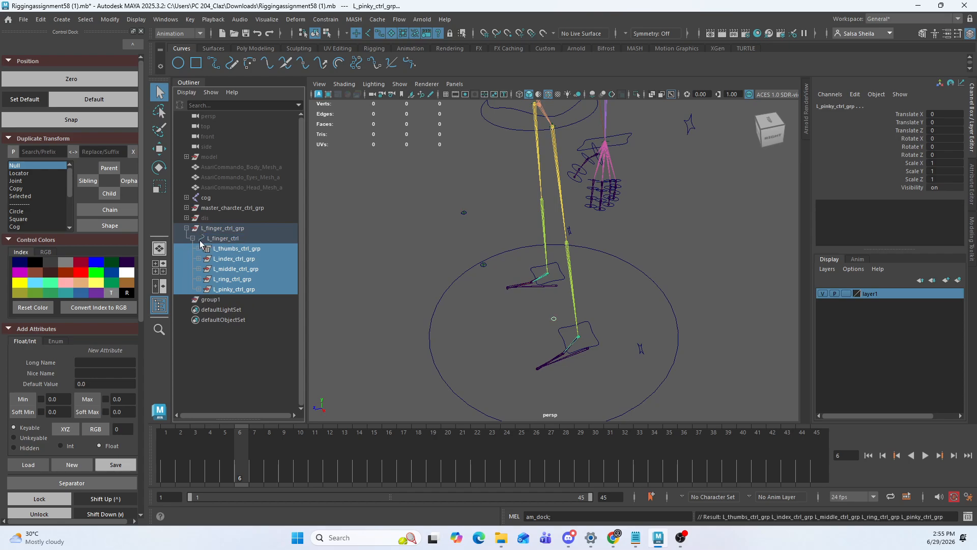
click(209, 299)
key(Delete)
Expand the L_finger_ctrl hierarchy and select everything from L_finger_ctrl_grp down to L_pinky_ctrl
click(192, 238)
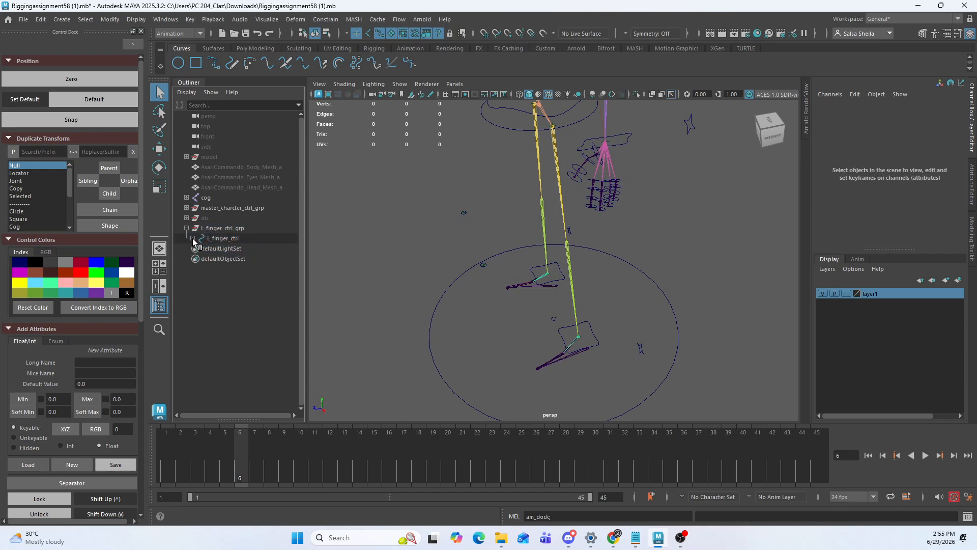
shift+click(192, 238)
drag(253, 231, 259, 336)
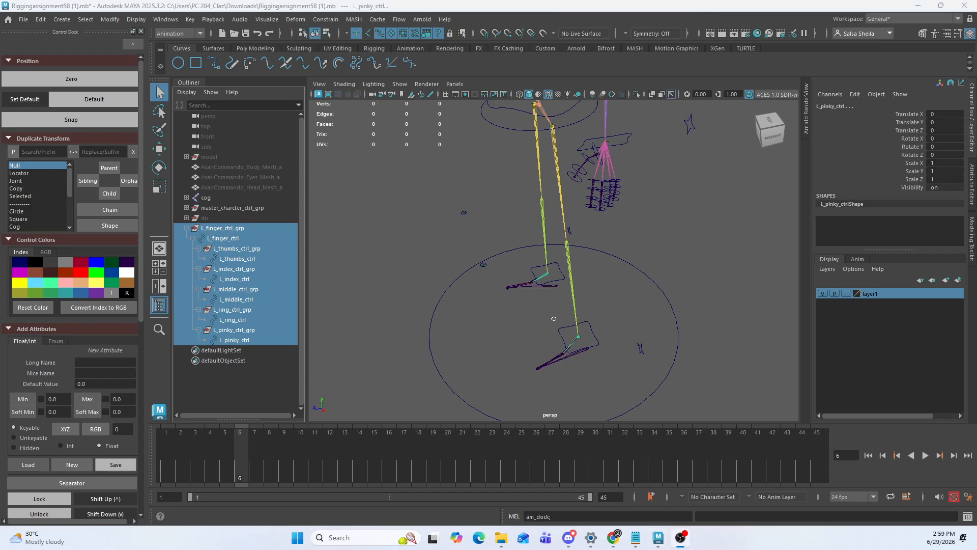
alt+drag(509, 229, 472, 275)
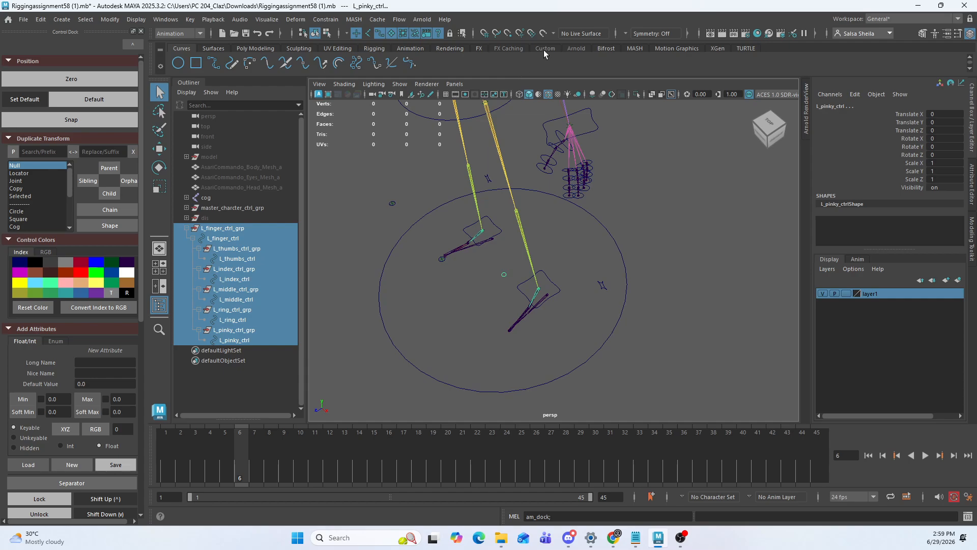
click(113, 19)
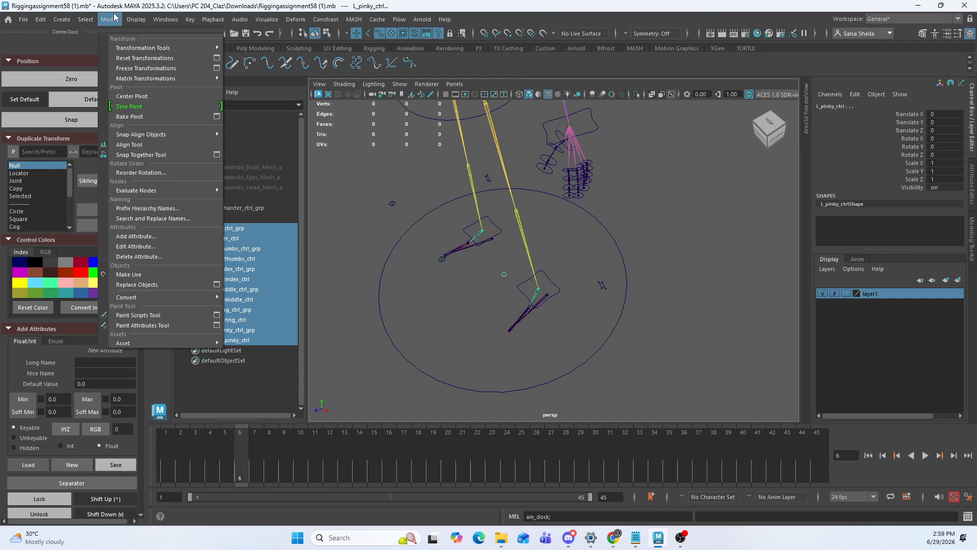
ctrl+shift+click(151, 219)
right_click(432, 69)
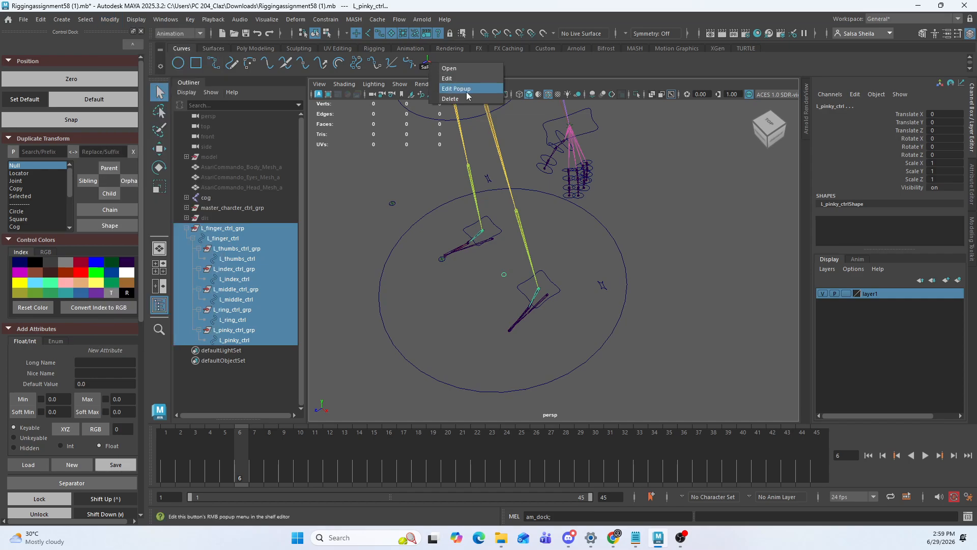
click(462, 98)
Add the Search and Replace Names command as a shortcut on the Custom shelf
click(543, 49)
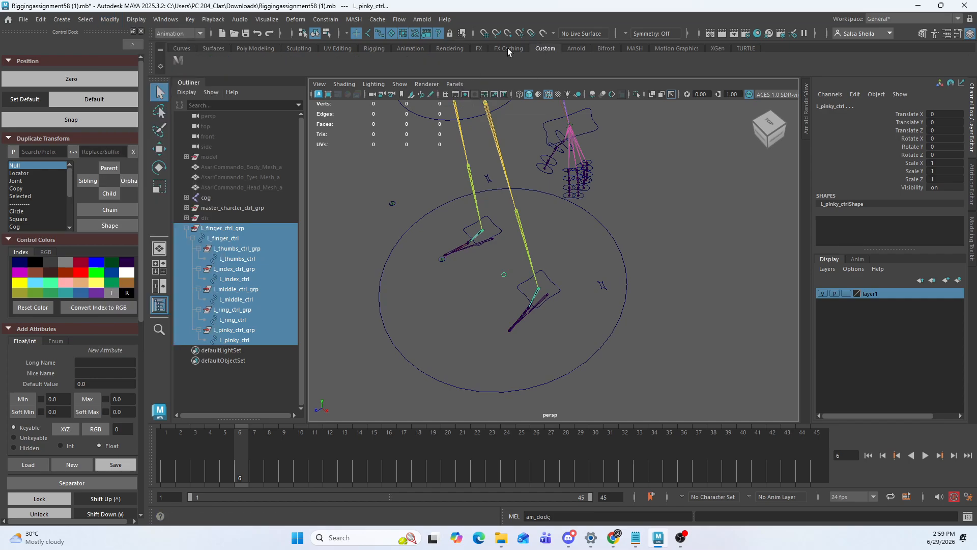
click(116, 19)
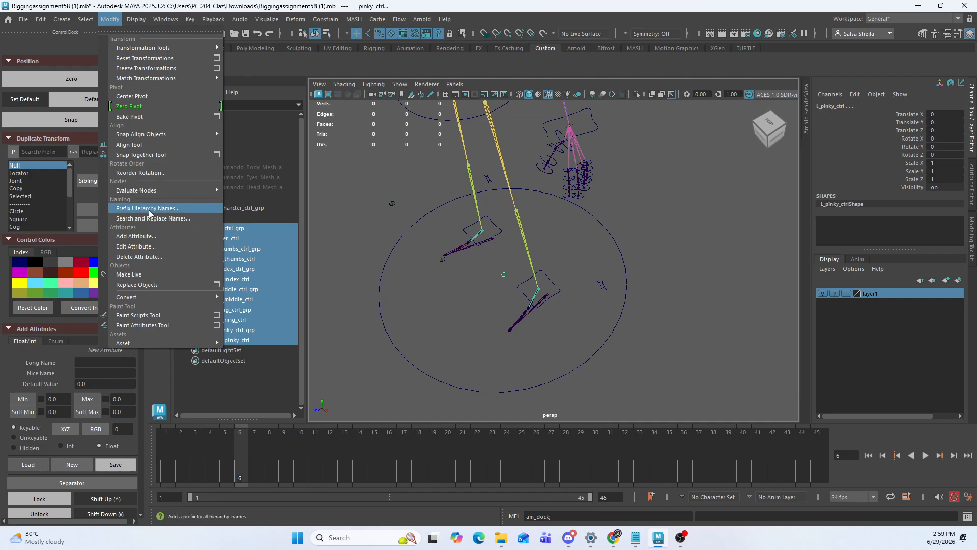
ctrl+shift+click(167, 211)
Search and replace "L_" with "L_adv_" in the names of the selected finger control hierarchy
click(195, 62)
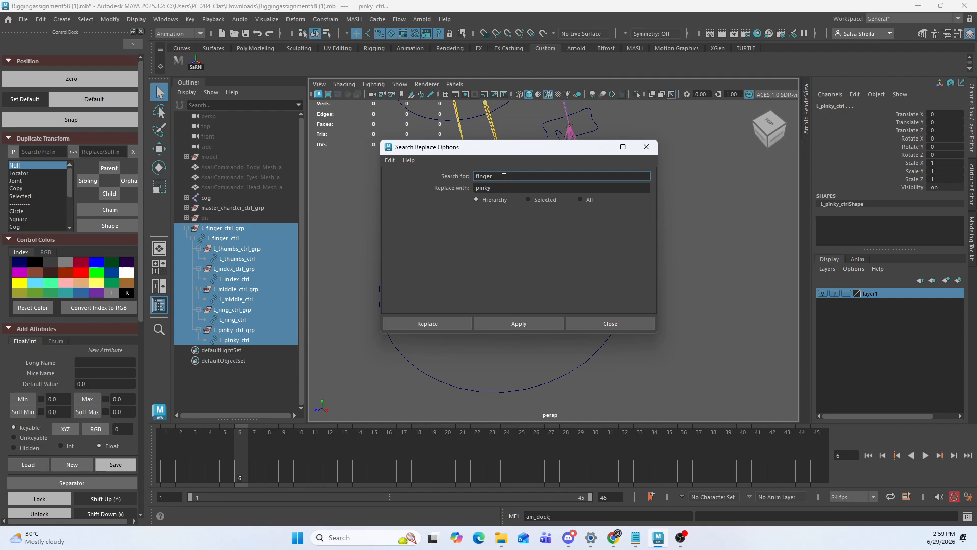
drag(505, 186, 433, 168)
text(L)
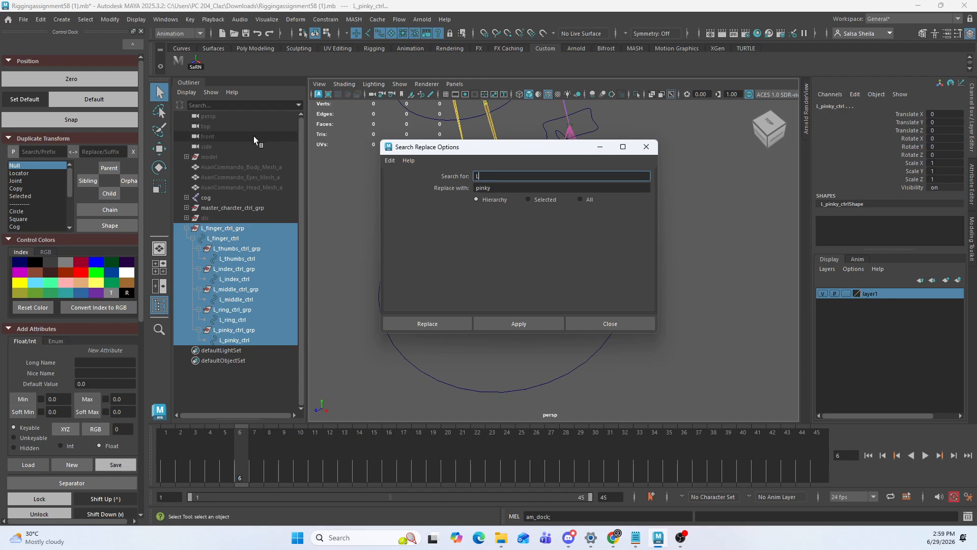
text(_)
key(Tab)
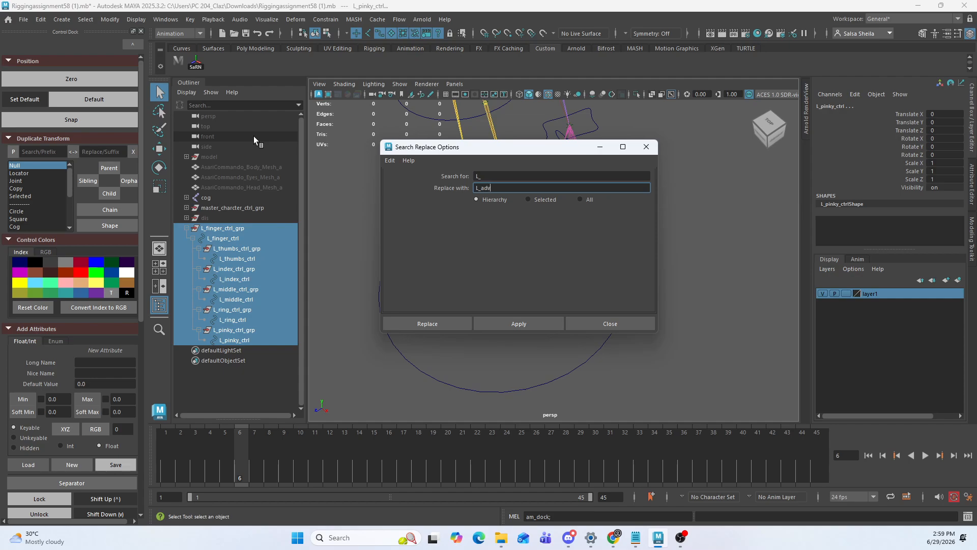
text(L_adv_)
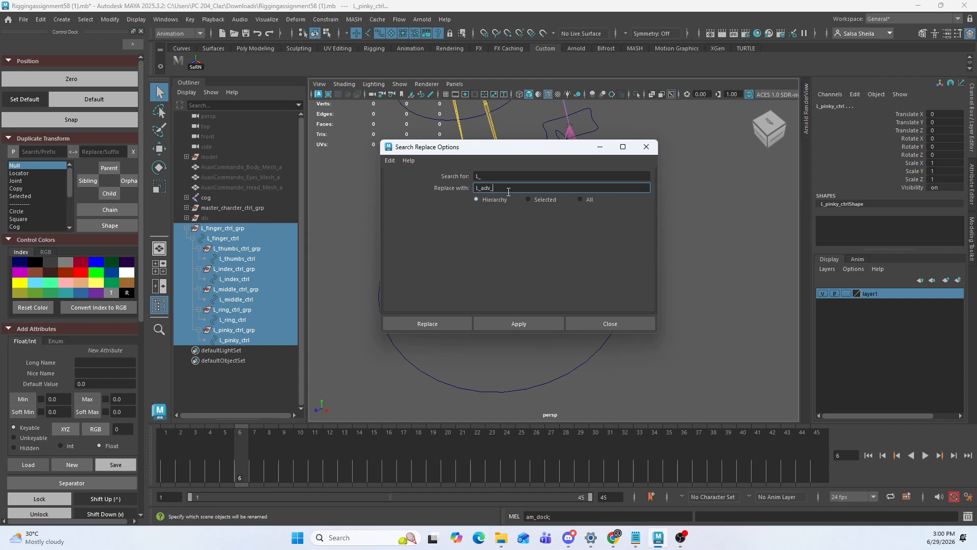
click(519, 324)
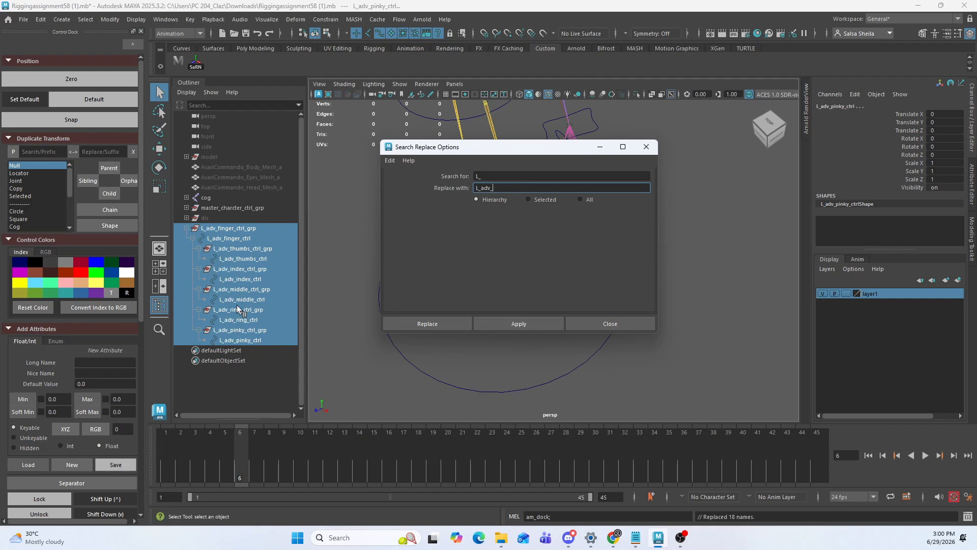
click(612, 323)
Collapse the five finger groups under L_adv_finger_ctrl and hide them
key(f)
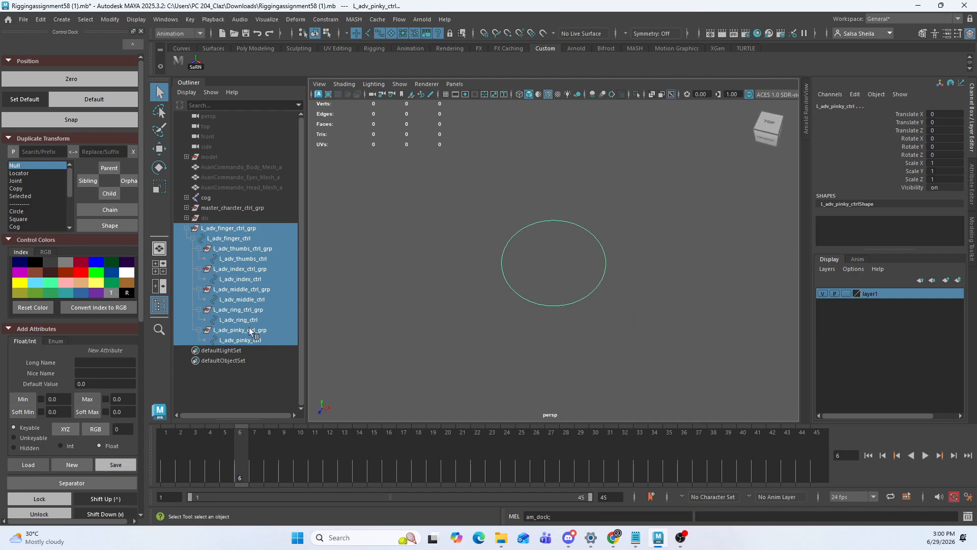
click(198, 239)
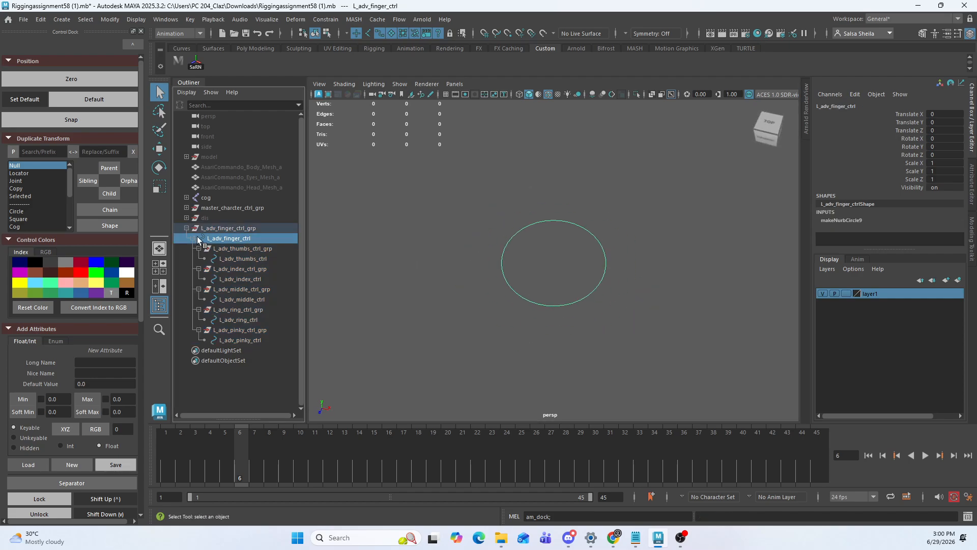
drag(239, 249, 242, 286)
shift+click(193, 238)
click(193, 238)
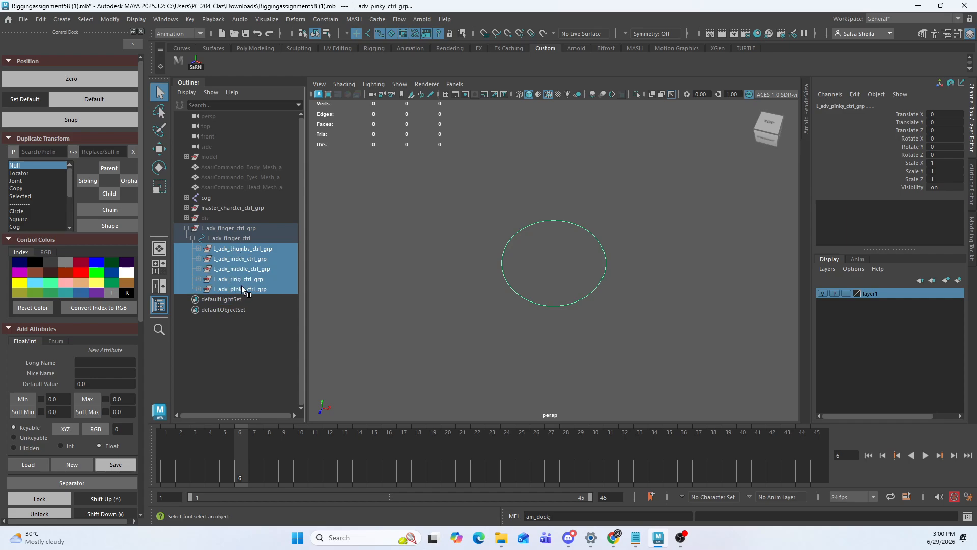
key(ctrl+h)
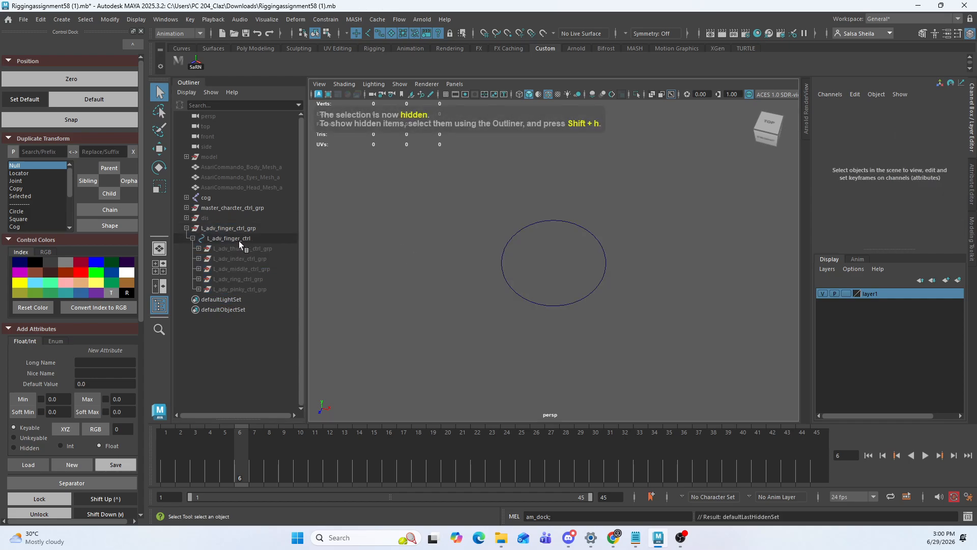
Select all CVs of the L_adv_finger_ctrl circle and scale them up along X and Z into a wider oval
click(237, 239)
key(F8)
drag(527, 224, 578, 290)
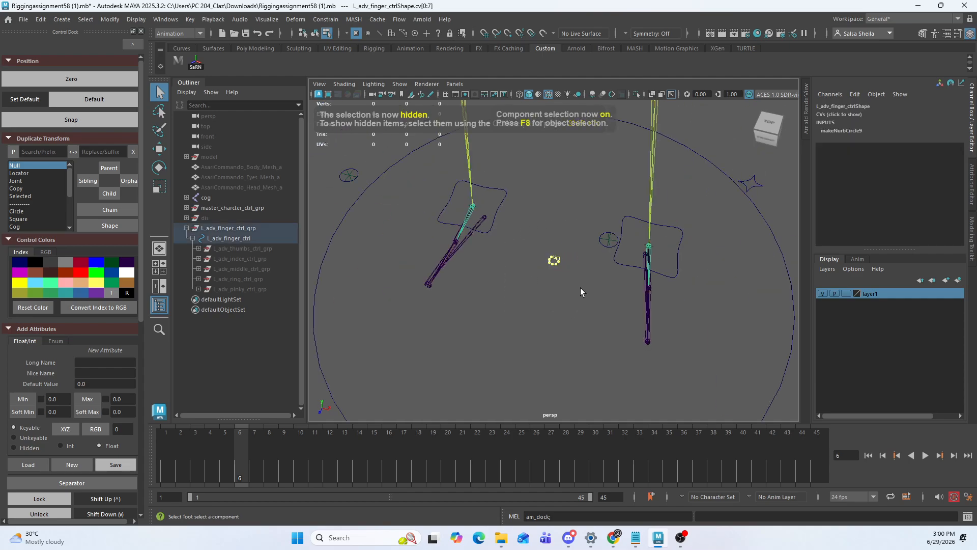
key(r)
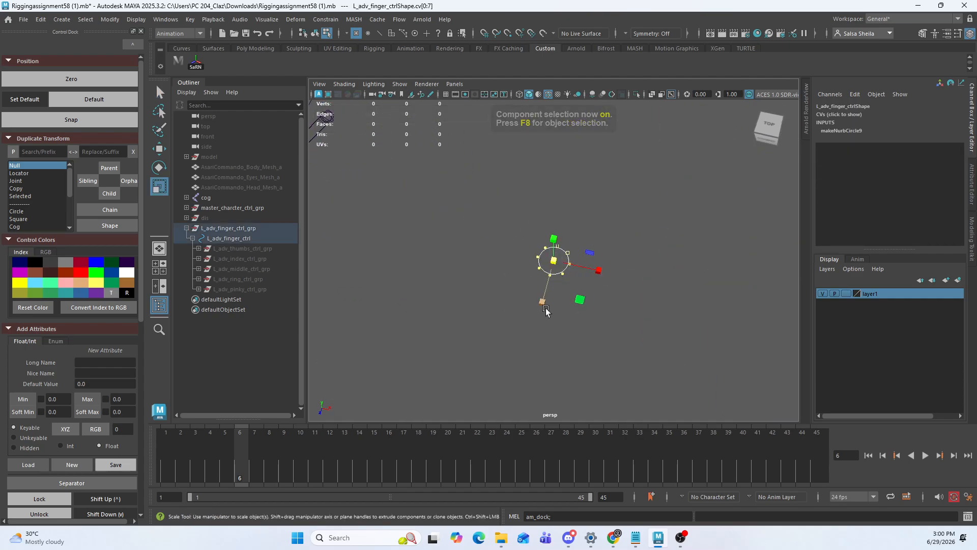
drag(593, 272, 641, 293)
drag(541, 302, 537, 340)
key(q)
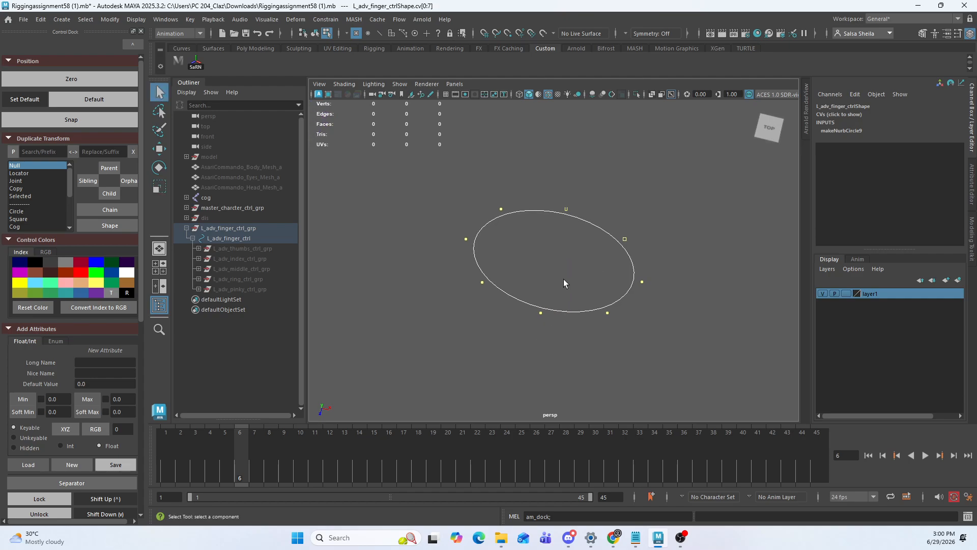
Move the two lower corner CVs of the L_adv_finger_ctrl curve outward along Z to start a palm shape
click(607, 312)
shift+drag(458, 297, 457, 297)
key(w)
drag(524, 331, 527, 362)
key(q)
Scale the side CVs of the L_adv_finger_ctrl curve inward and shift the upper CVs to form a rounded dome
drag(463, 233, 486, 254)
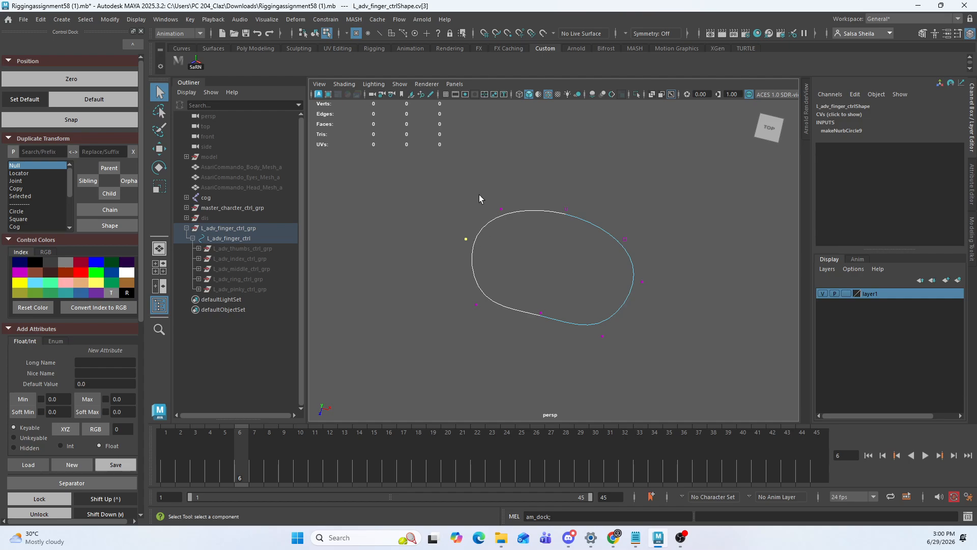
key(r)
drag(554, 262, 535, 324)
key(q)
click(500, 209)
key(w)
key(q)
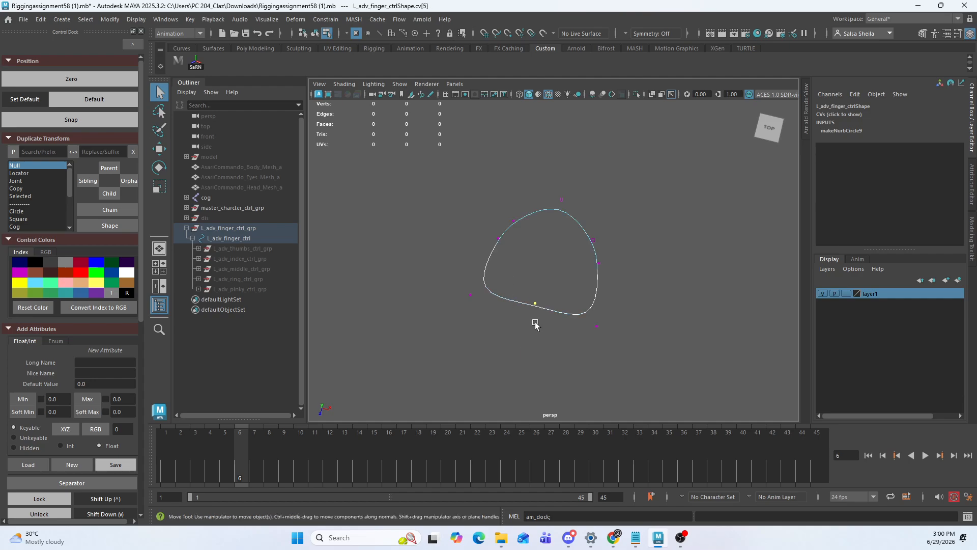
Adjust the bottom middle and lower-left CVs of the palm curve to refine its base
key(w)
key(q)
drag(459, 284, 486, 318)
key(w)
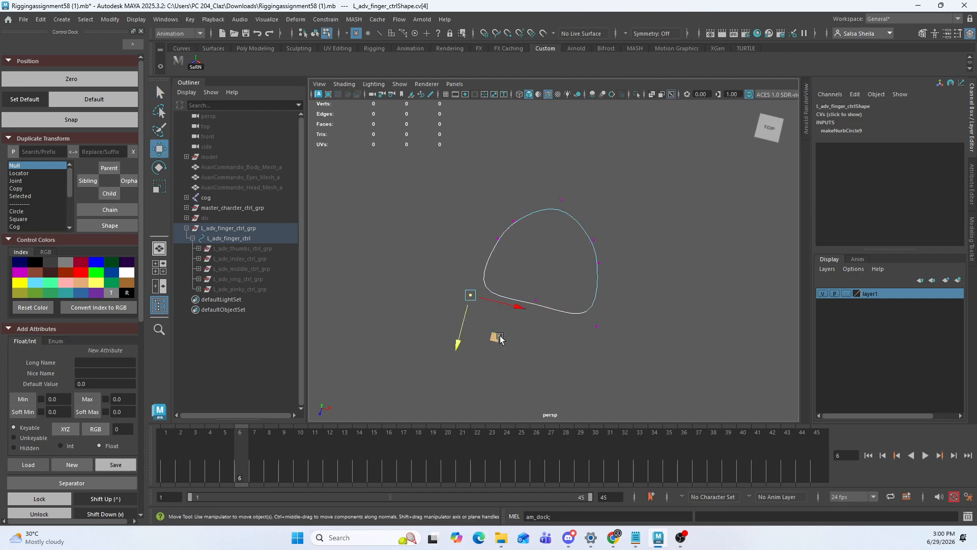
key(q)
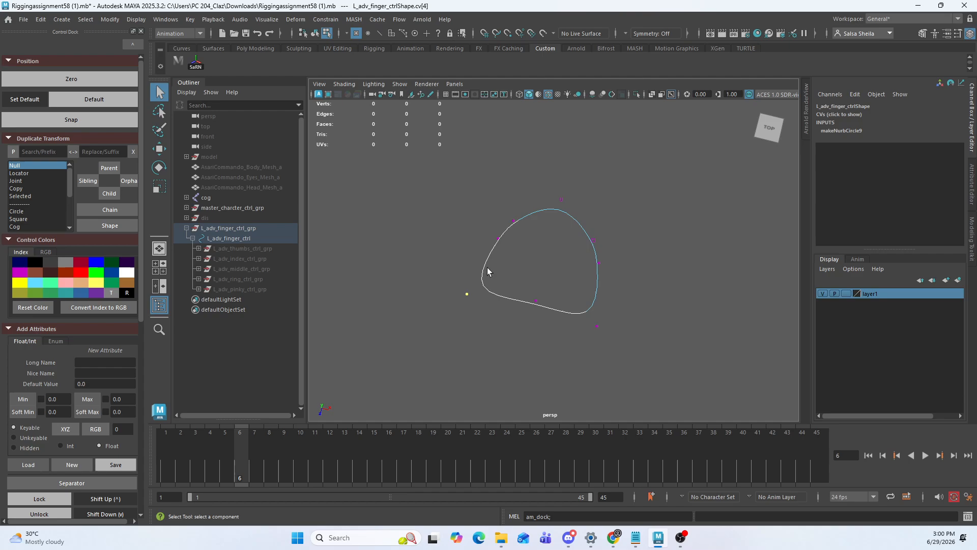
Leave component editing of the palm curve and unhide the five finger control groups
key(F8)
key(F8)
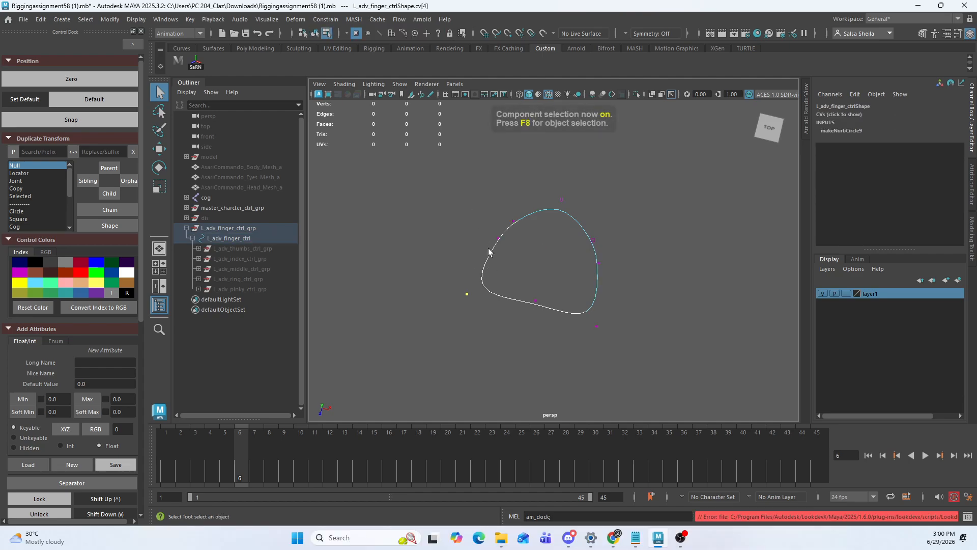
key(F8)
click(521, 302)
drag(279, 248, 278, 289)
drag(264, 246, 271, 288)
Scale down the CVs of the five finger control circles and return to object selection
click(533, 252)
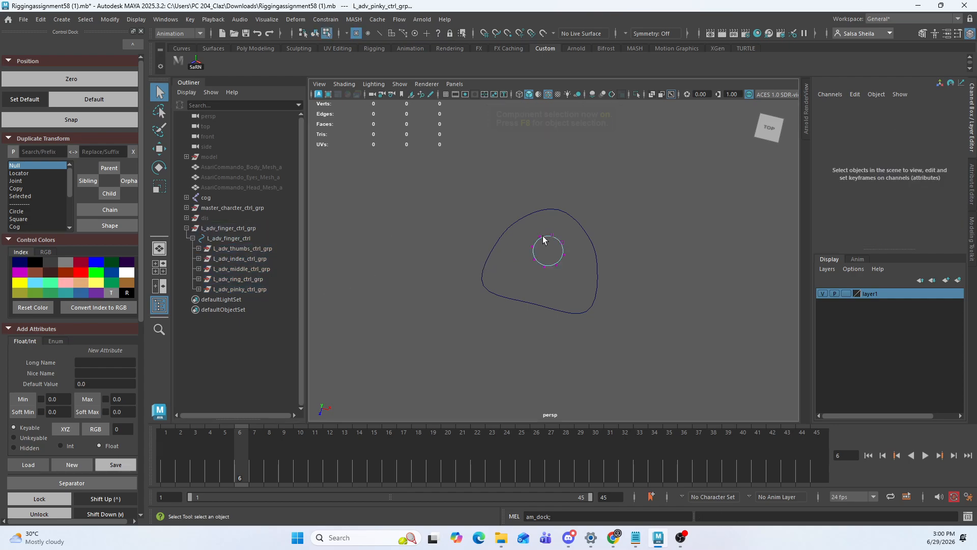
key(F8)
drag(563, 271, 425, 252)
key(r)
key(F8)
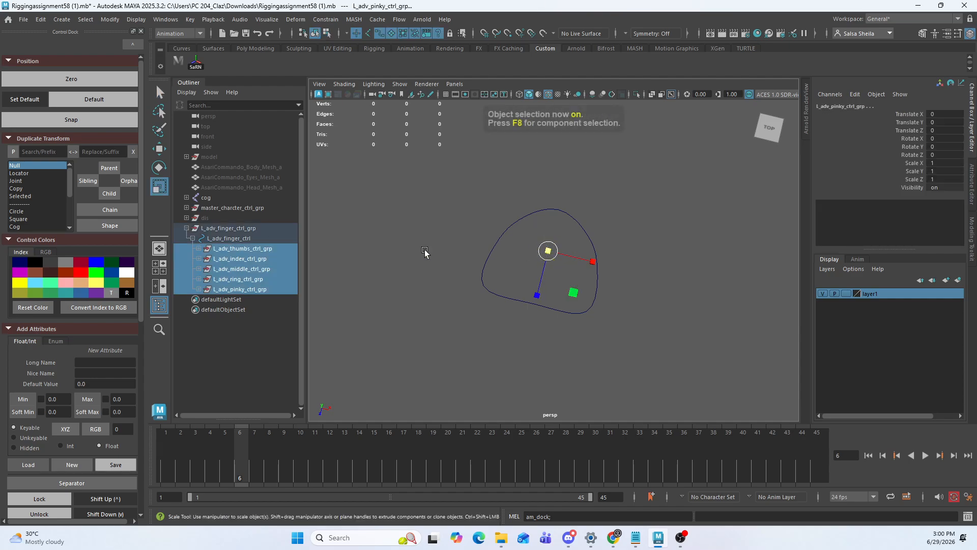
Move L_adv_thumbs_ctrl_grp to about X -3.98, Z 4.36 and L_adv_index_ctrl_grp to about X -1.87, Z 4.60 along the palm's base
click(238, 248)
key(w)
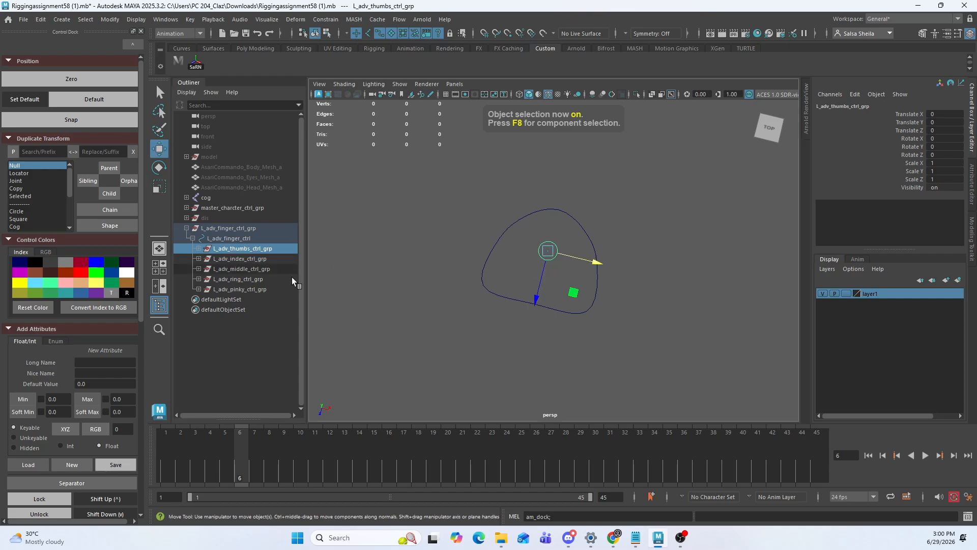
drag(573, 292, 503, 344)
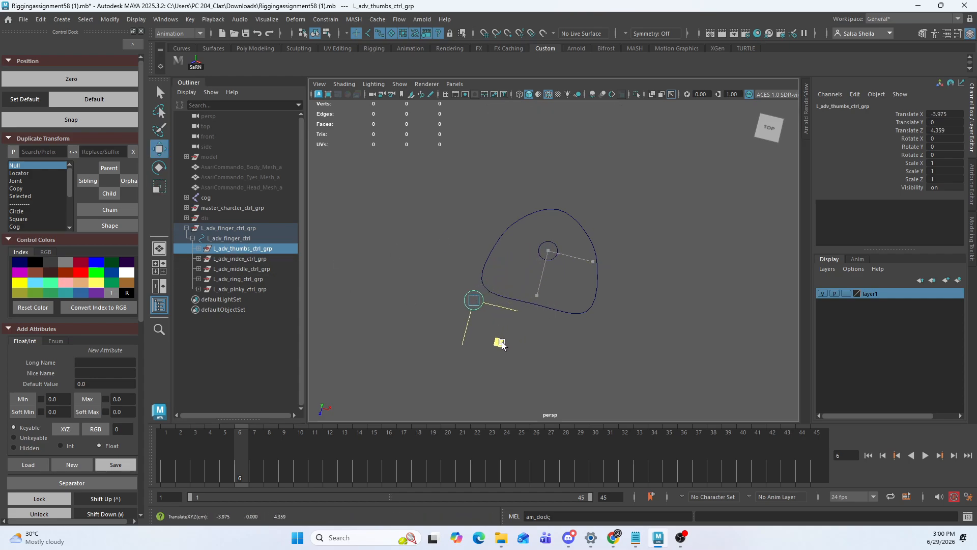
click(277, 260)
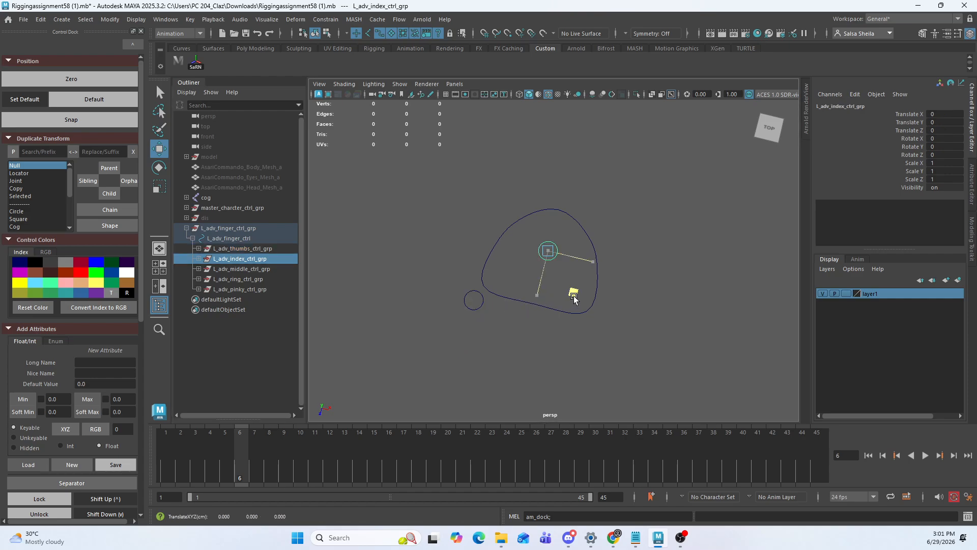
drag(572, 293, 530, 358)
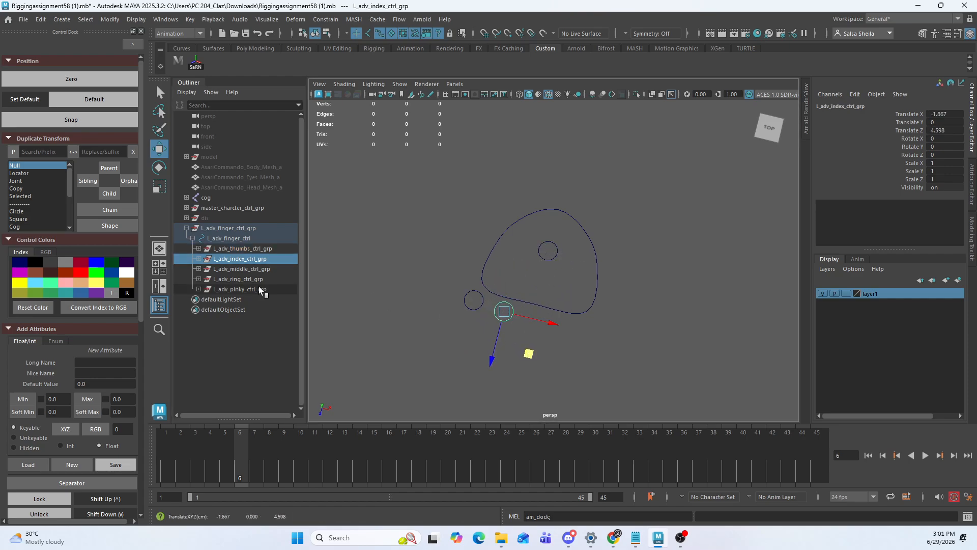
Move the middle group to about X 0.07, Z 4.60 and the pinky group to about X 3.96, Z 4.50, with the ring group between them
click(265, 269)
drag(572, 291, 557, 362)
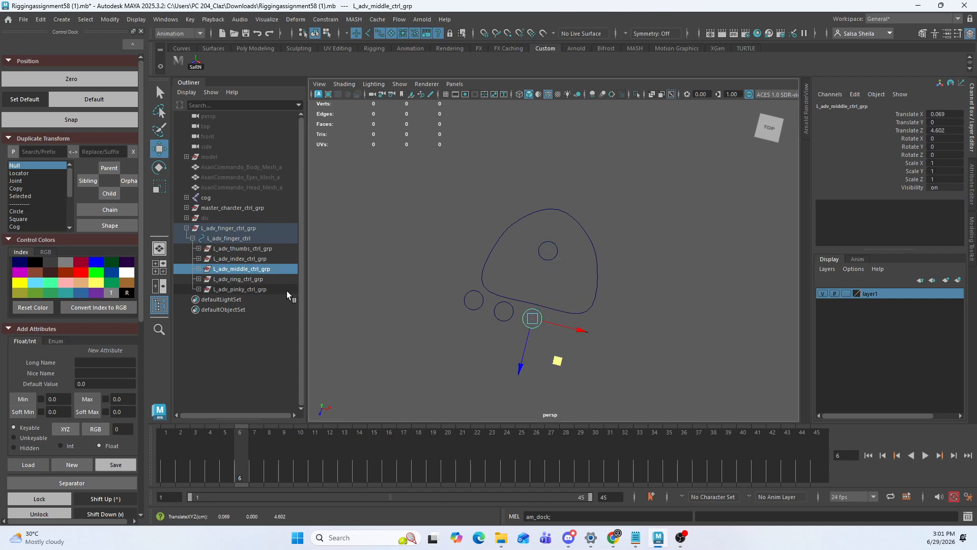
click(265, 279)
drag(574, 296, 586, 367)
click(239, 289)
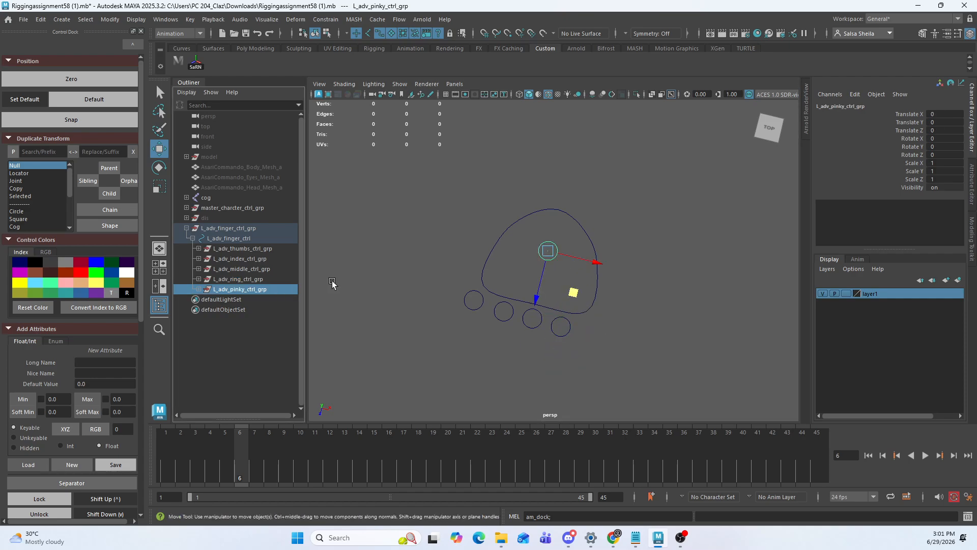
drag(572, 292, 609, 371)
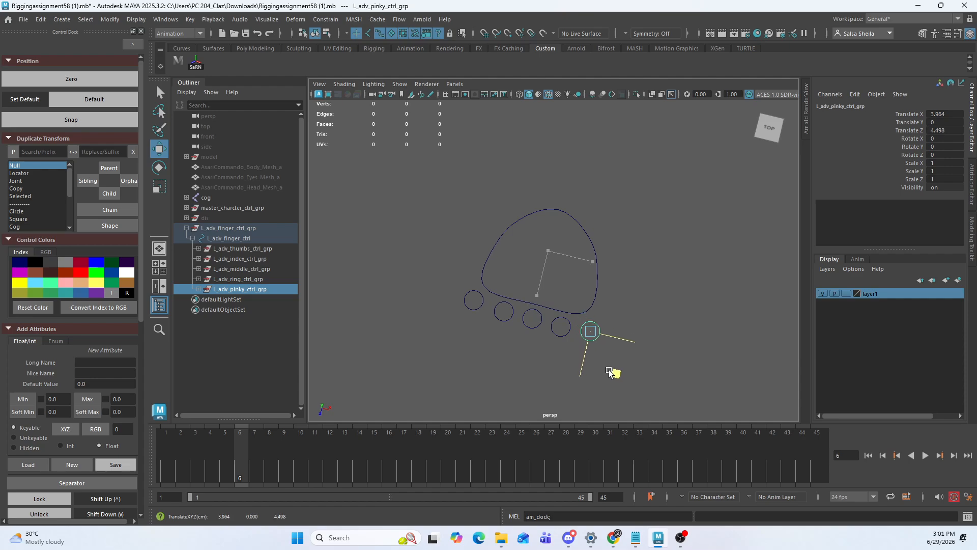
Test-move L_adv_finger_ctrl together with its finger controls and undo the move
click(595, 293)
scroll(605, 273, down, 3)
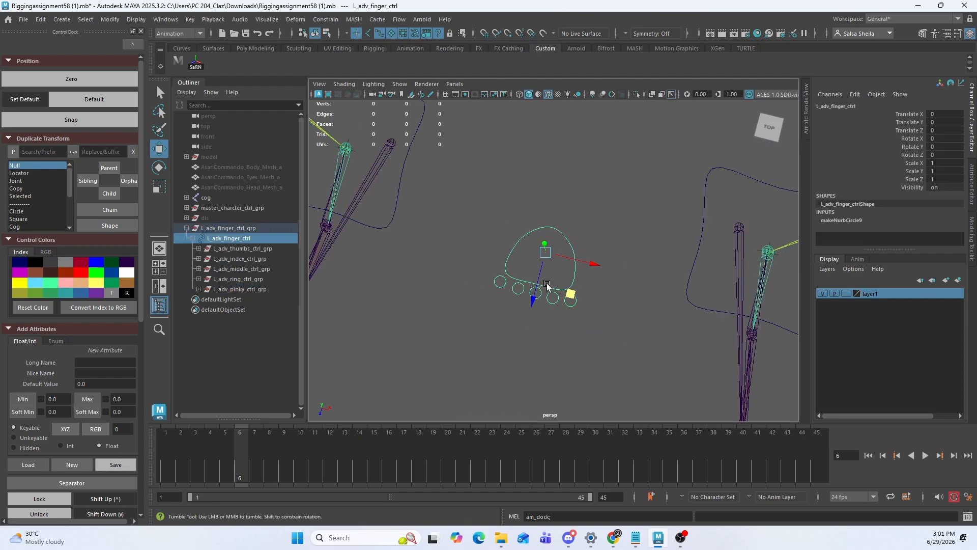
alt+drag(586, 264, 511, 193)
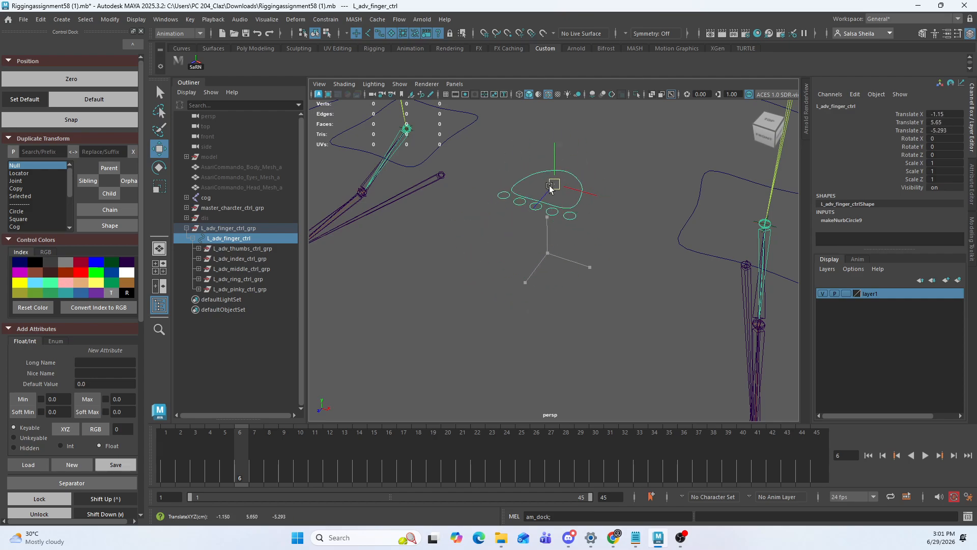
key(ctrl+z)
key(ctrl+z)
key(q)
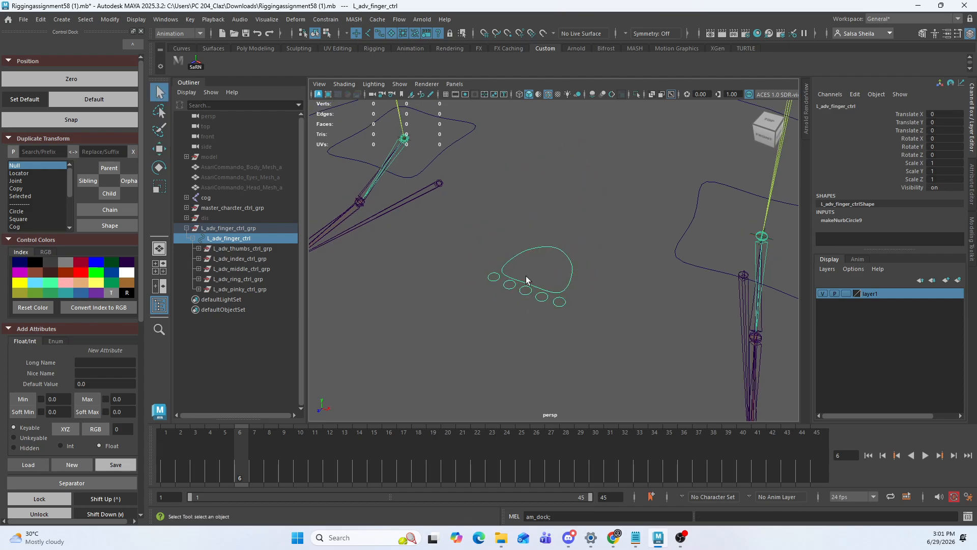
alt+drag(531, 265, 543, 249)
alt+drag(543, 283, 509, 291)
shift+drag(541, 341, 527, 306)
ctrl+drag(454, 227, 595, 355)
Move L_adv_finger_ctrl_grp beside the character's left hand, to about X 58.66, Y 102.53, Z 4.51
click(255, 230)
key(f)
key(w)
alt+drag(470, 221, 584, 242)
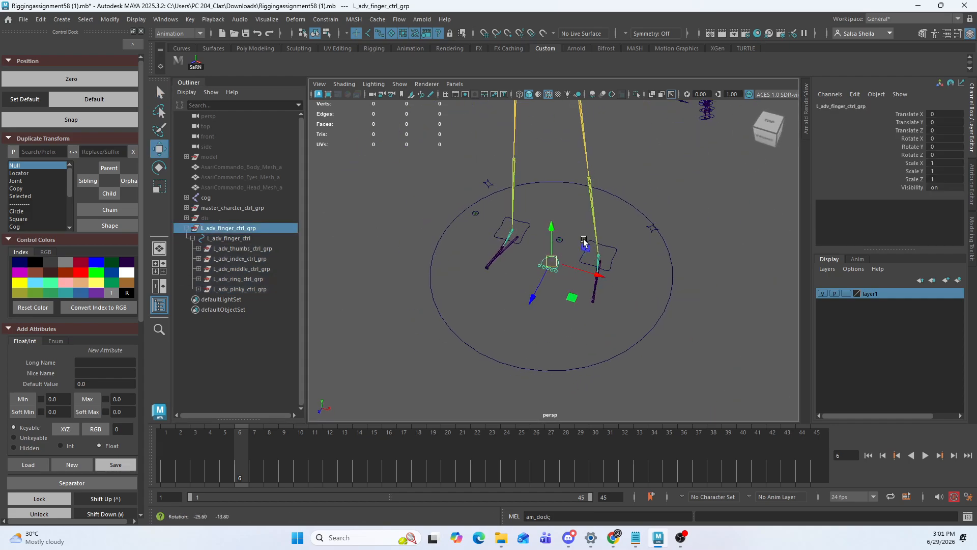
alt+right_drag(584, 242, 527, 223)
alt+middle_drag(524, 222, 504, 257)
alt+drag(504, 257, 509, 225)
drag(527, 300, 456, 120)
key(f)
alt+drag(508, 192, 544, 214)
alt+right_drag(543, 214, 477, 240)
alt+drag(476, 240, 470, 309)
drag(548, 304, 484, 312)
Set the Y rotation of L_adv_finger_ctrl_grp to 90
alt+drag(501, 333, 622, 258)
key(e)
double_click(939, 147)
text(90)
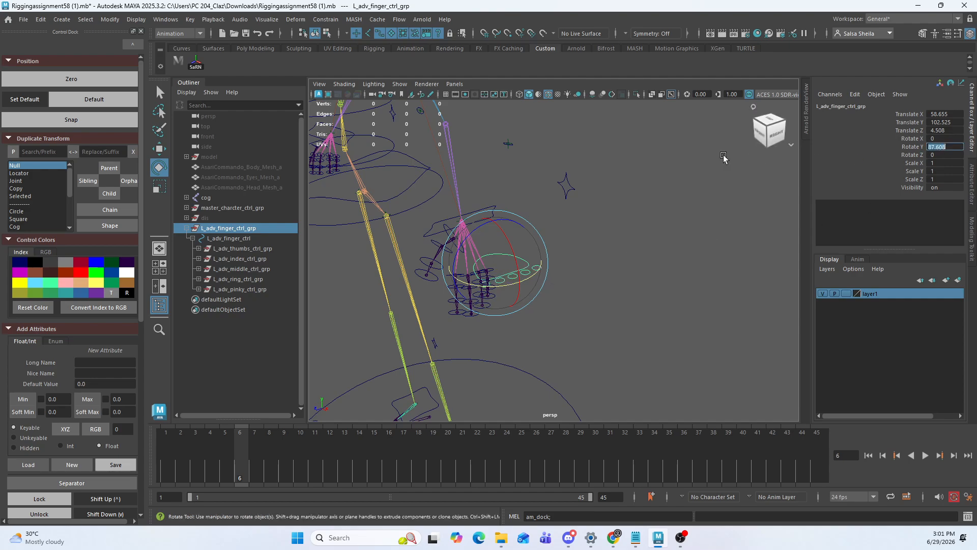
key(Return)
Move L_adv_finger_ctrl_grp to about X 57.44, Y 99.39 beside the left hand's fingers and clear the selection
alt+drag(458, 285, 566, 219)
key(w)
middle_drag(566, 220, 556, 248)
mouse_move(556, 248)
alt+mouse_down()
mouse_move(563, 219)
mouse_move(558, 233)
alt+mouse_up()
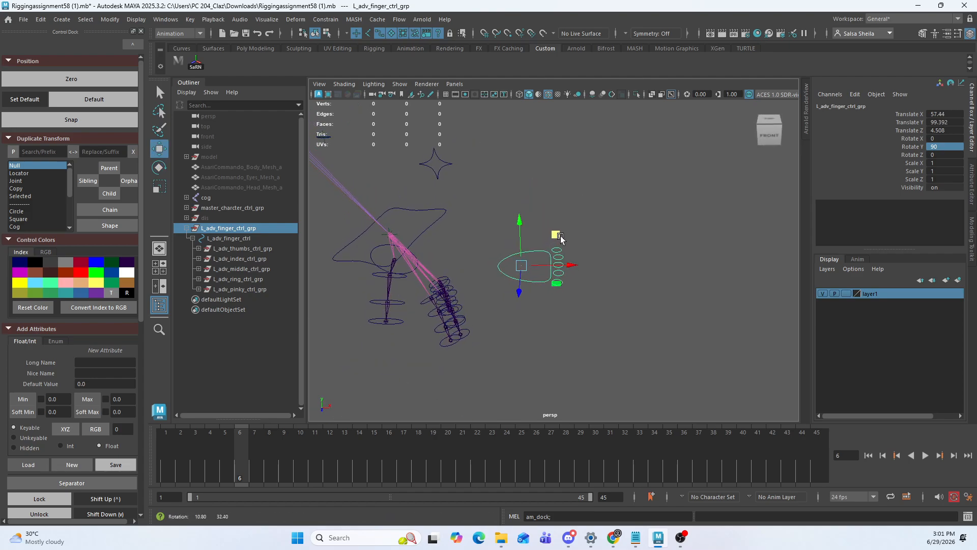
key(q)
alt+drag(606, 272, 564, 281)
click(563, 280)
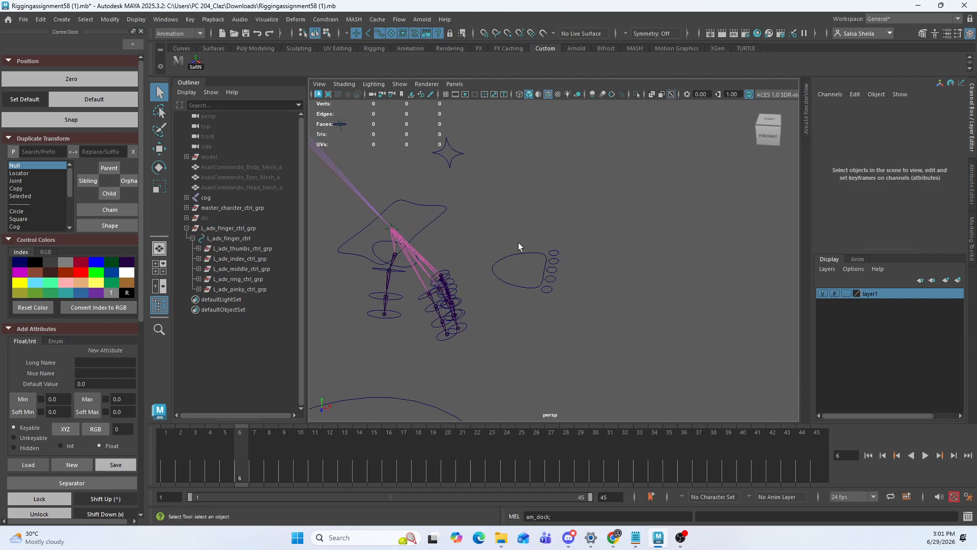
Check the placed palm control and its five finger circles by selecting them around the left hand
drag(501, 231, 586, 298)
alt+middle_drag(565, 320, 554, 268)
click(553, 268)
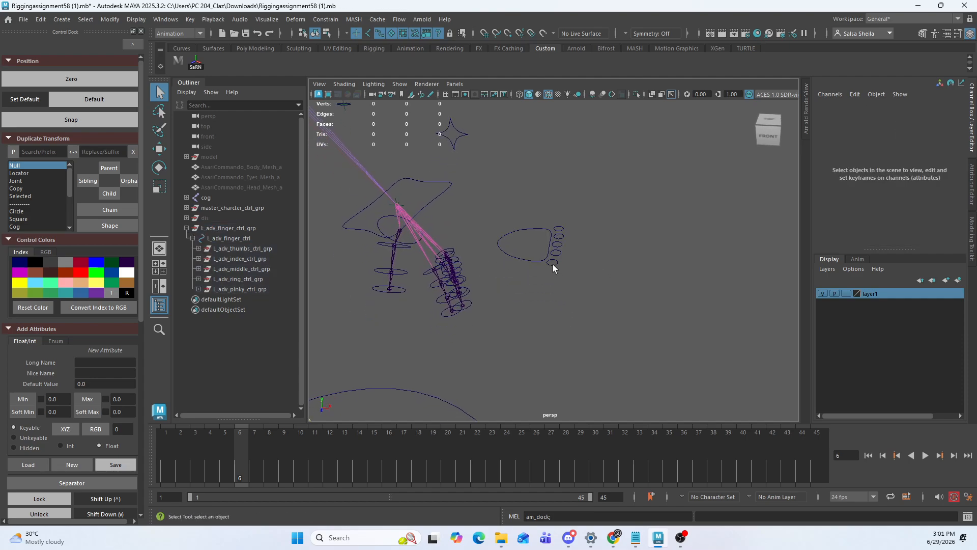
click(550, 264)
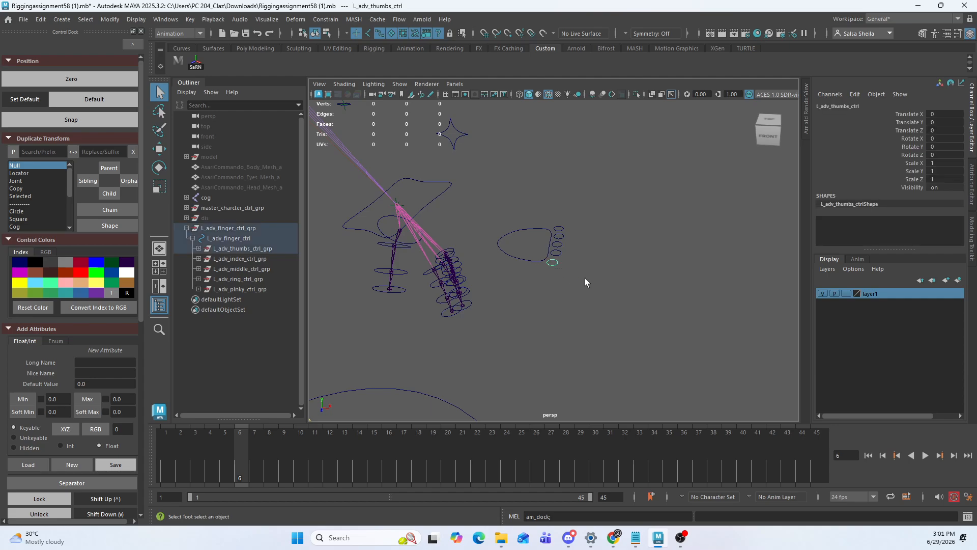
click(547, 216)
click(560, 254)
click(564, 274)
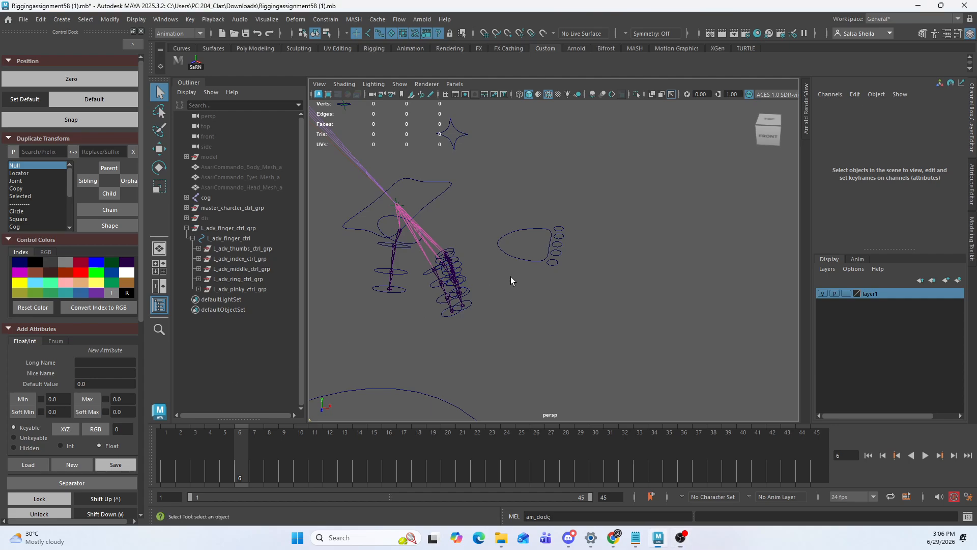
drag(561, 286, 564, 286)
alt+drag(516, 277, 492, 271)
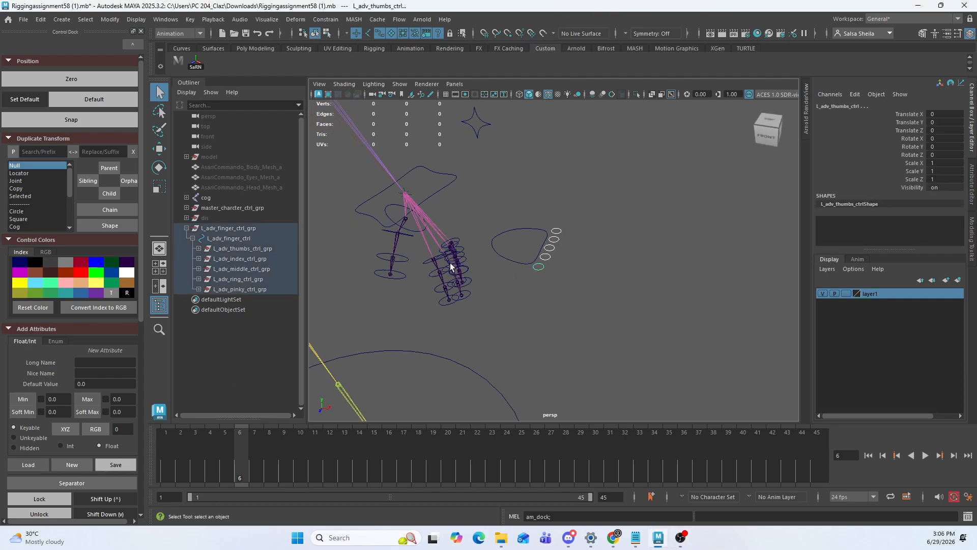
Examine L_index01_ctrl and the control chain below it on the left index finger
click(440, 256)
key(f)
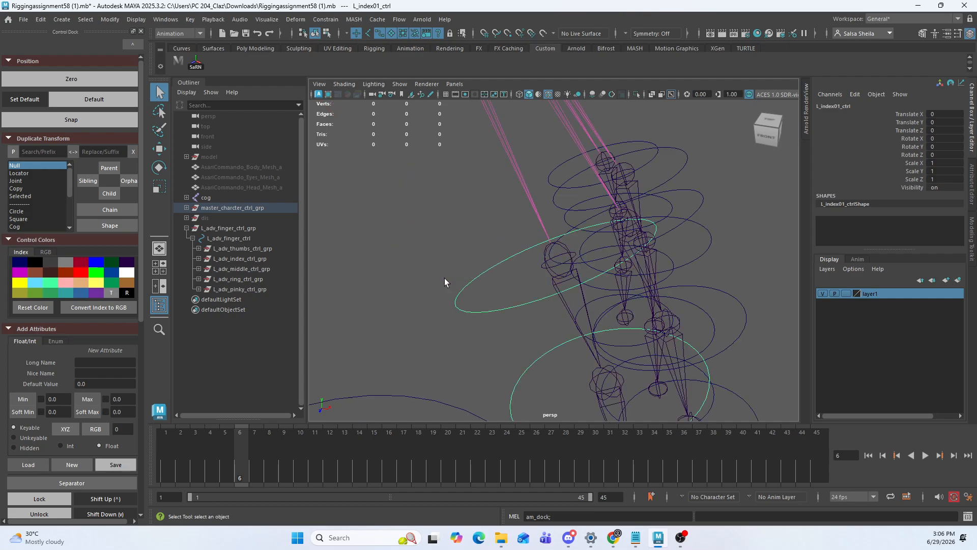
alt+middle_drag(480, 289, 475, 216)
scroll(478, 218, down, 3)
alt+drag(591, 298, 539, 290)
key(w)
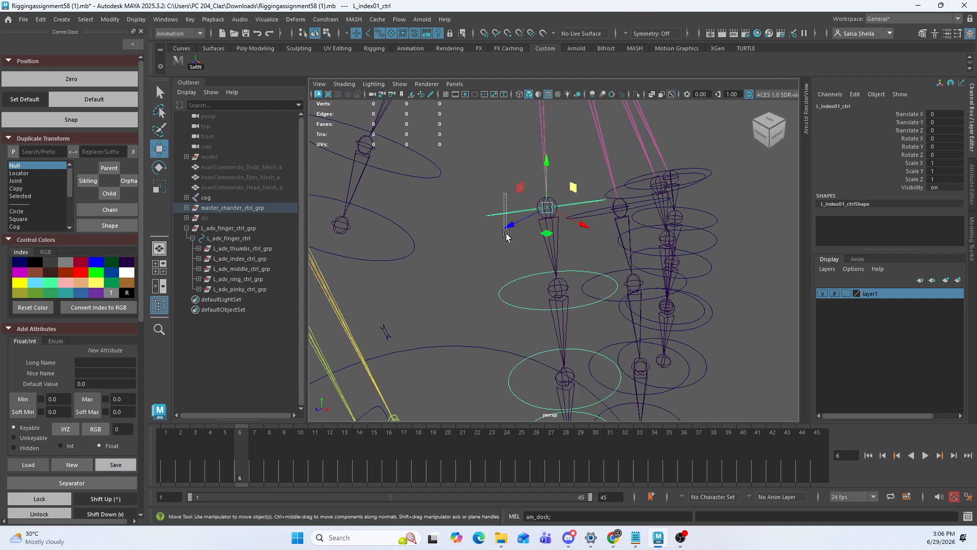
alt+drag(506, 236, 534, 185)
key(q)
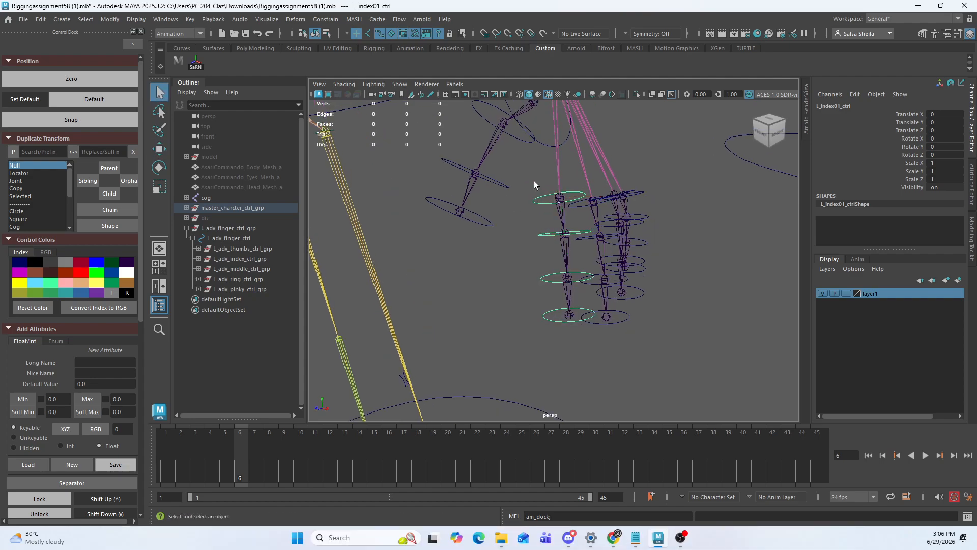
key(f)
key(f)
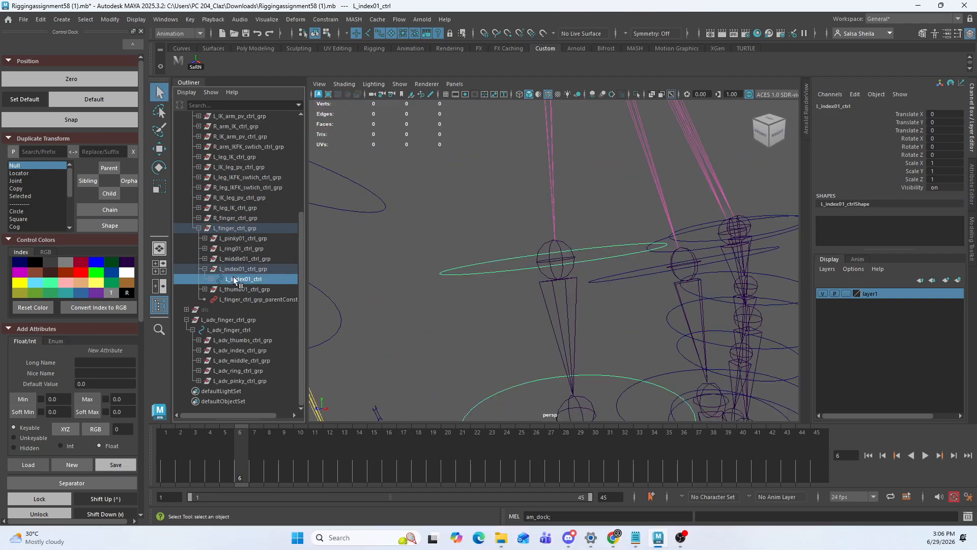
Expand the full L_index01_ctrl hierarchy and inspect the transform values and axes of L_index01_ctrl_grp
shift+click(211, 279)
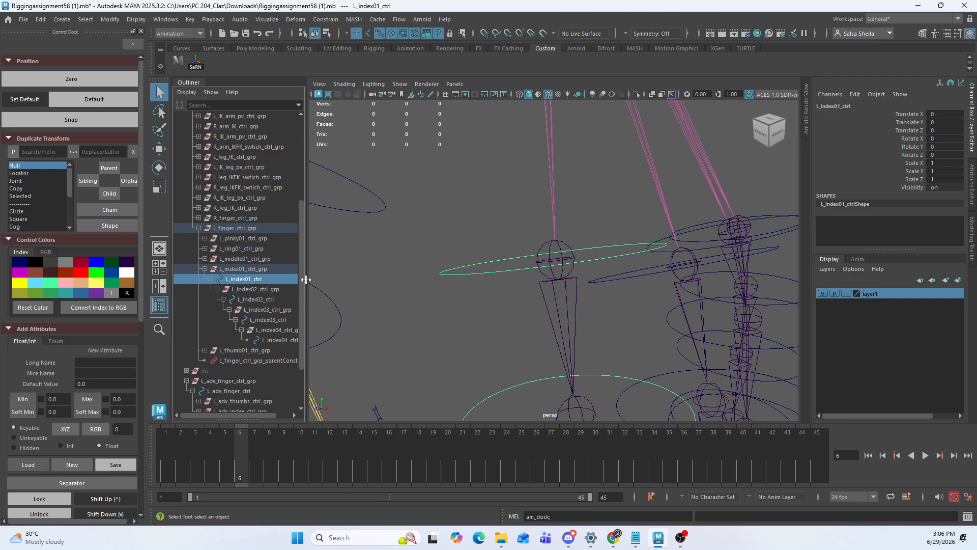
drag(305, 282, 363, 286)
click(273, 268)
key(w)
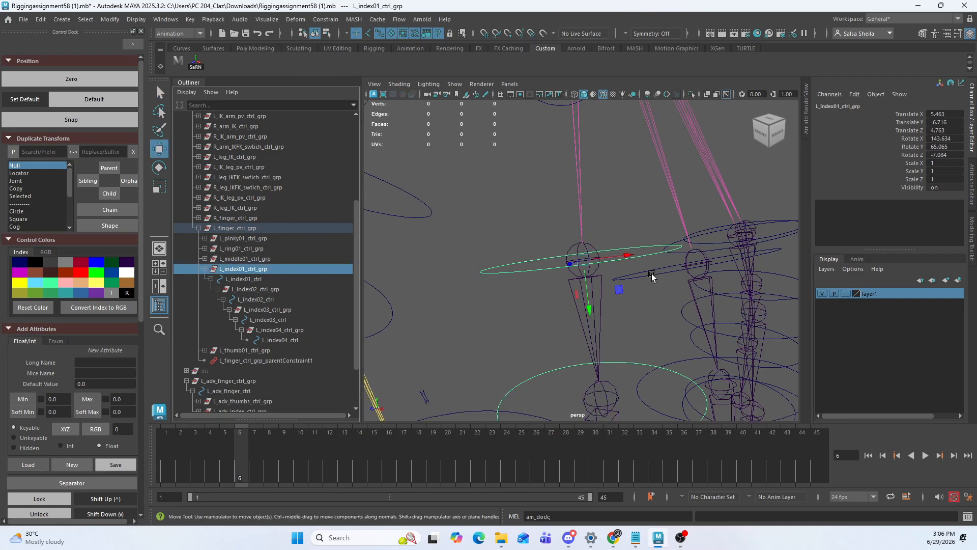
alt+drag(550, 265, 615, 270)
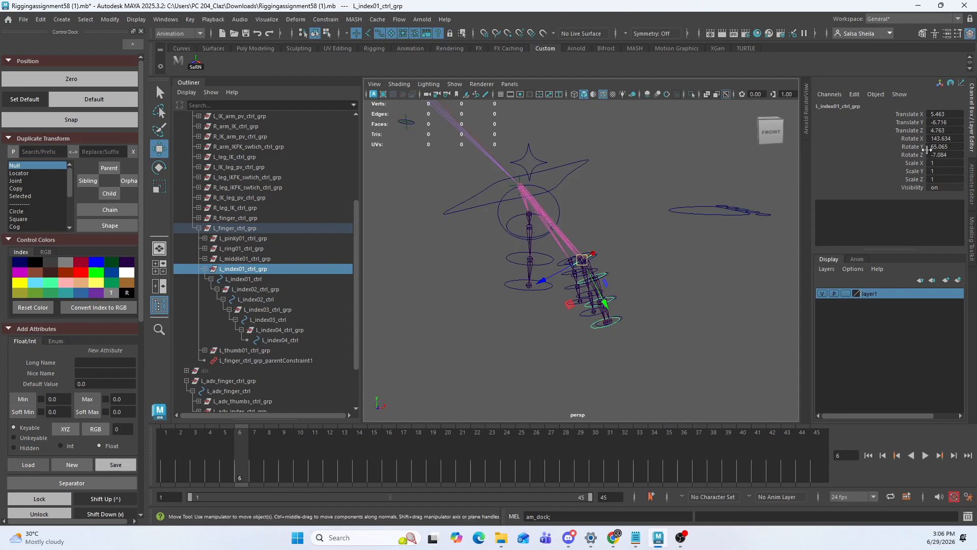
alt+drag(740, 207, 575, 281)
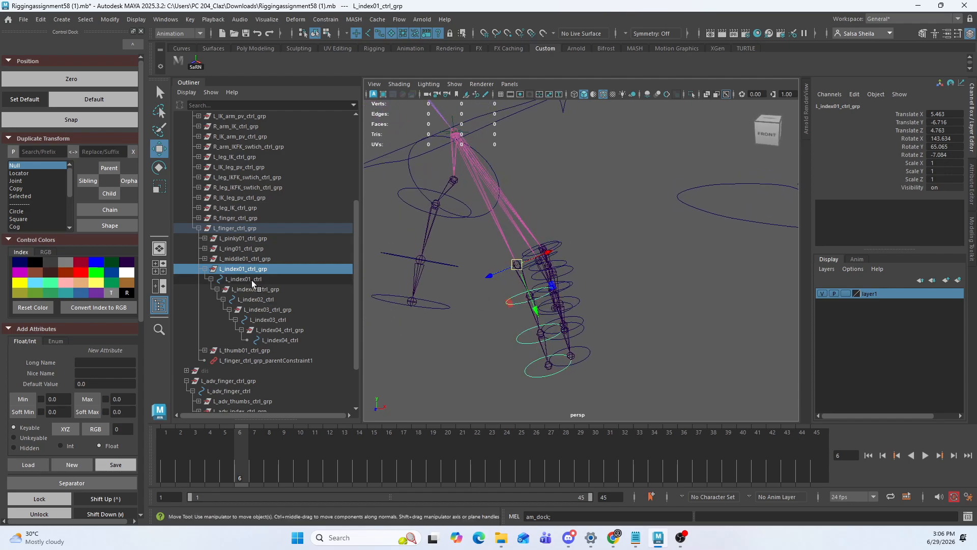
Wrap L_index01_ctrl in an extra group inside L_index01_ctrl_grp and compare the group with the control
click(243, 279)
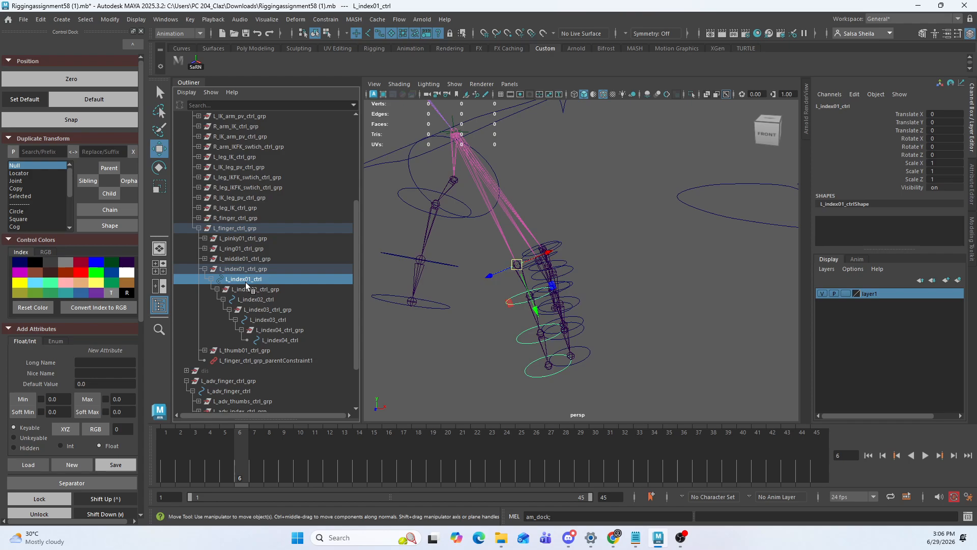
key(ctrl+g)
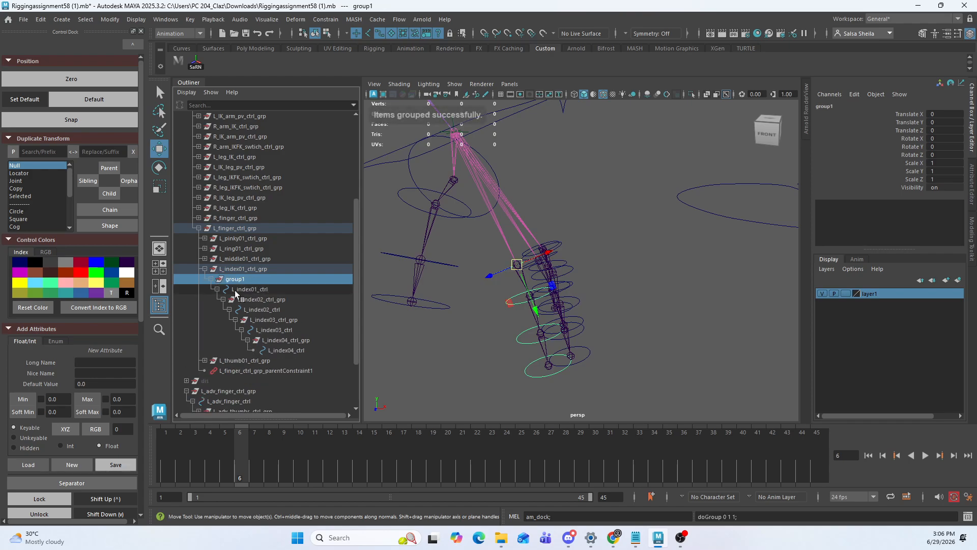
click(252, 288)
click(258, 280)
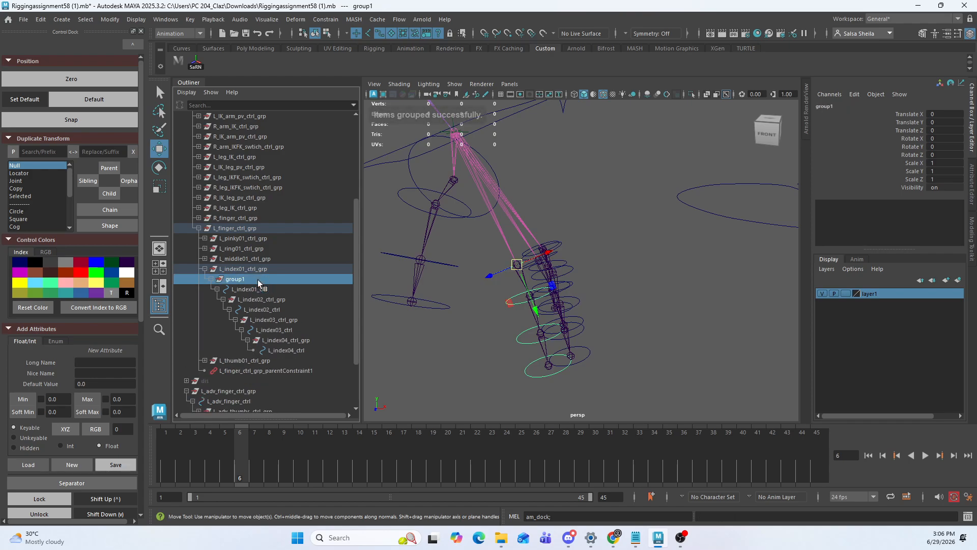
click(262, 288)
click(253, 279)
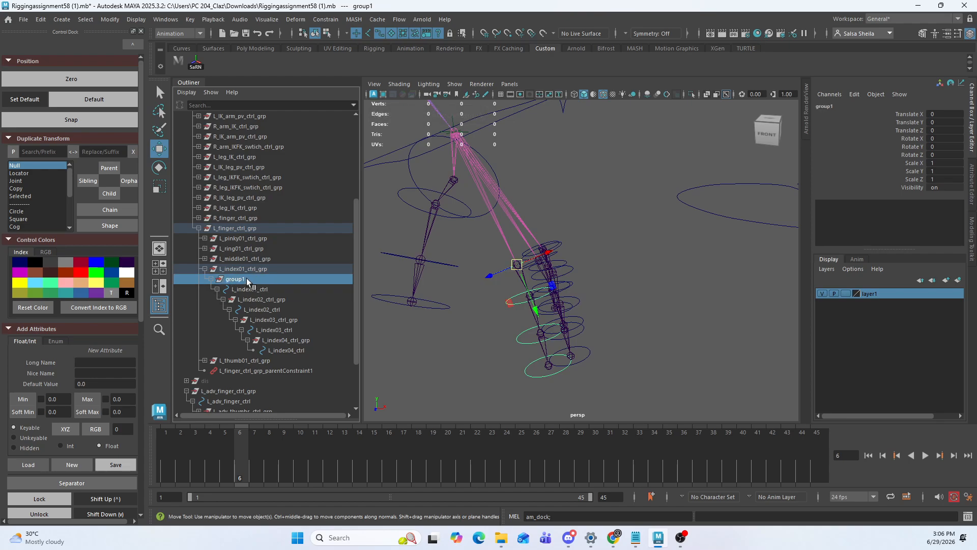
click(260, 289)
click(258, 279)
Delete the fingertip control groups L_index04_ctrl_grp, L_middle04_ctrl_grp, L_ring04_ctrl_grp, L_pinky04_ctrl_grp and L_thumb04_ctrl_grp
alt+drag(627, 306, 586, 307)
key(q)
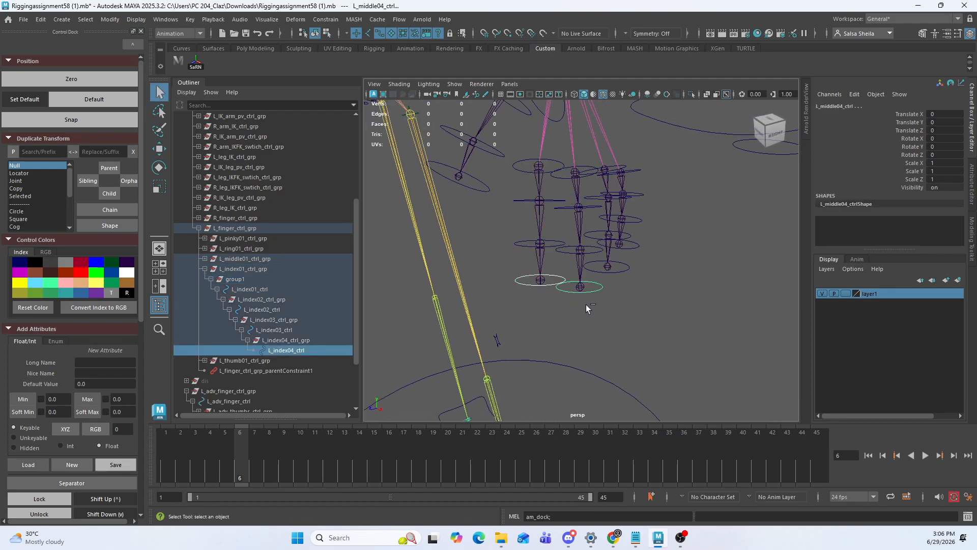
shift+drag(614, 262, 627, 281)
shift+drag(637, 237, 639, 258)
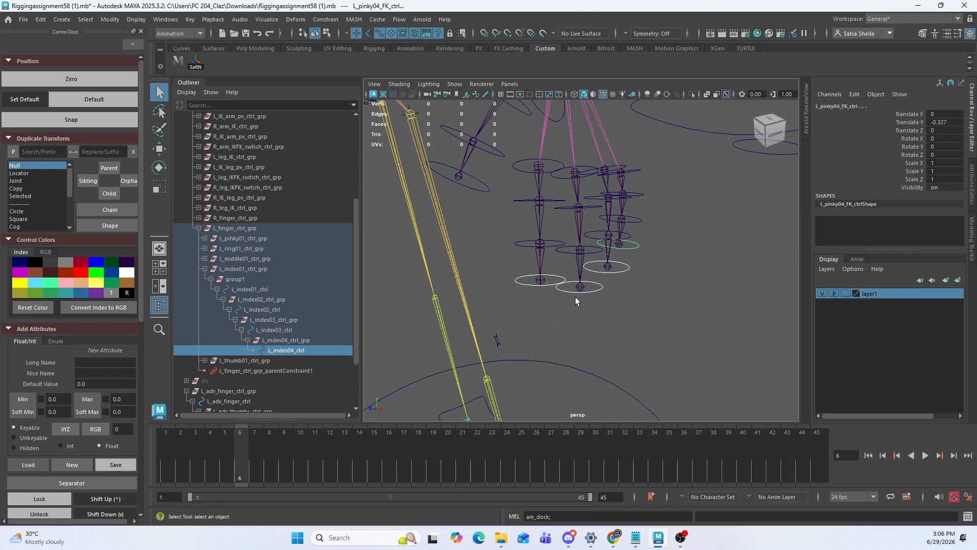
alt+drag(575, 297, 600, 295)
alt+drag(511, 267, 518, 257)
shift+drag(452, 200, 453, 231)
scroll(453, 231, down, 5)
scroll(510, 266, up, 3)
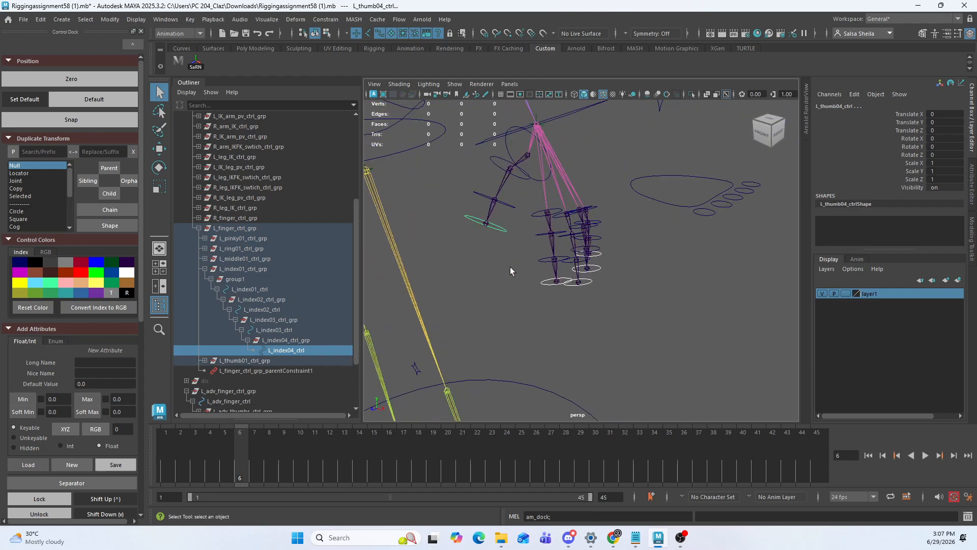
key(f)
key(Up)
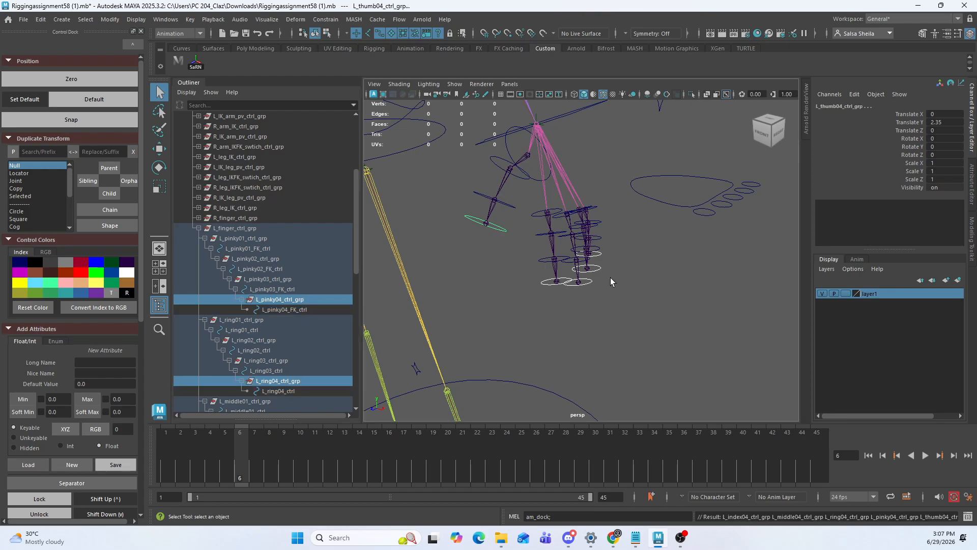
scroll(352, 291, down, 10)
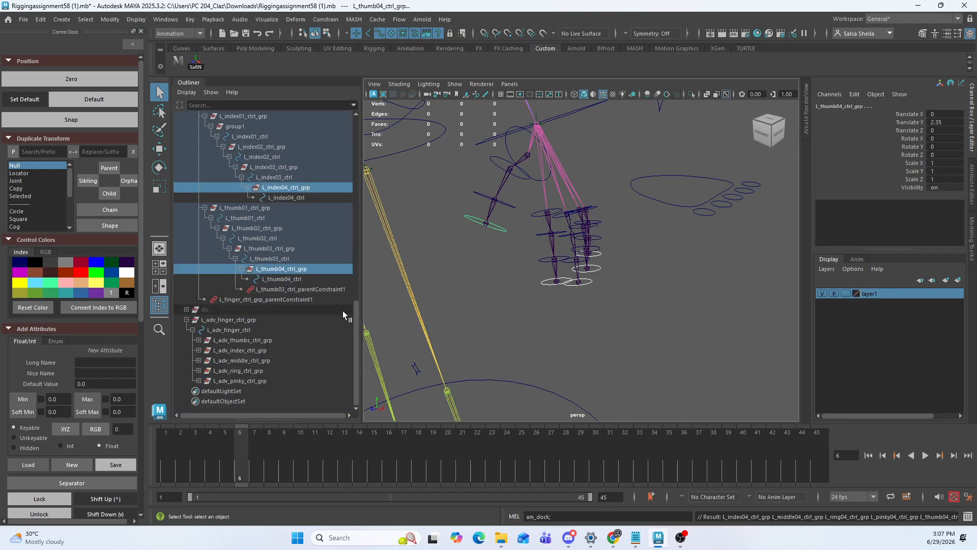
scroll(343, 310, down, 2)
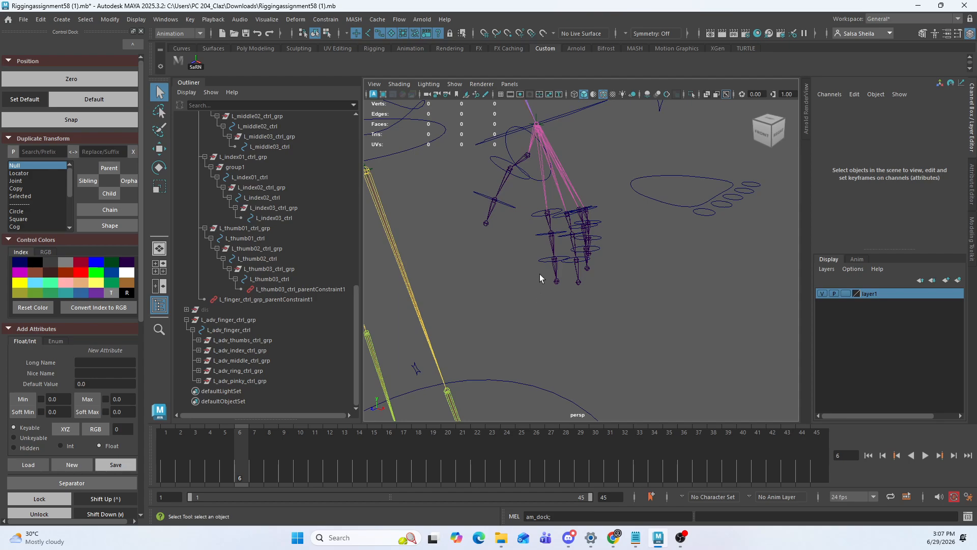
Inspect the constraint on L_thumb03_ctrl and delete L_thumb03_ctrl_parentConstraint1
click(307, 288)
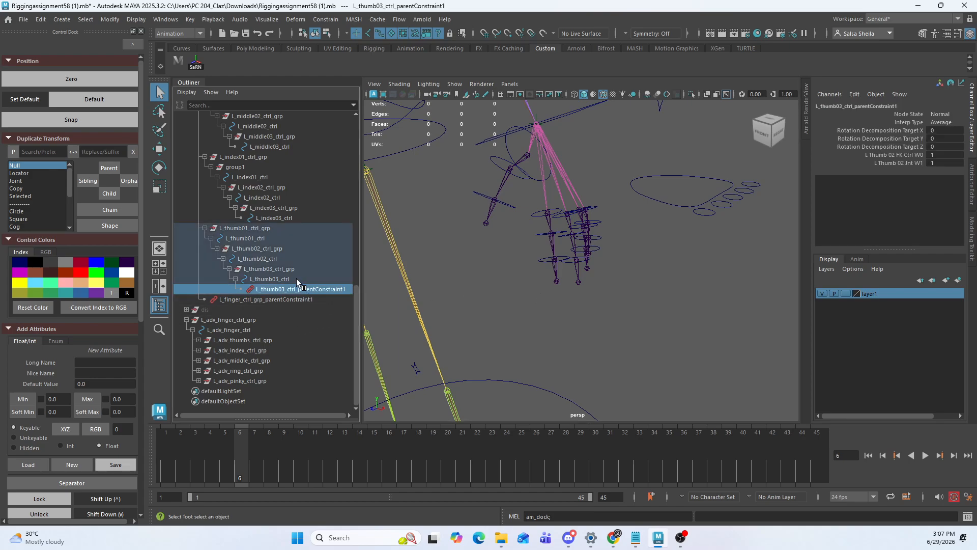
click(296, 279)
scroll(881, 175, down, 2)
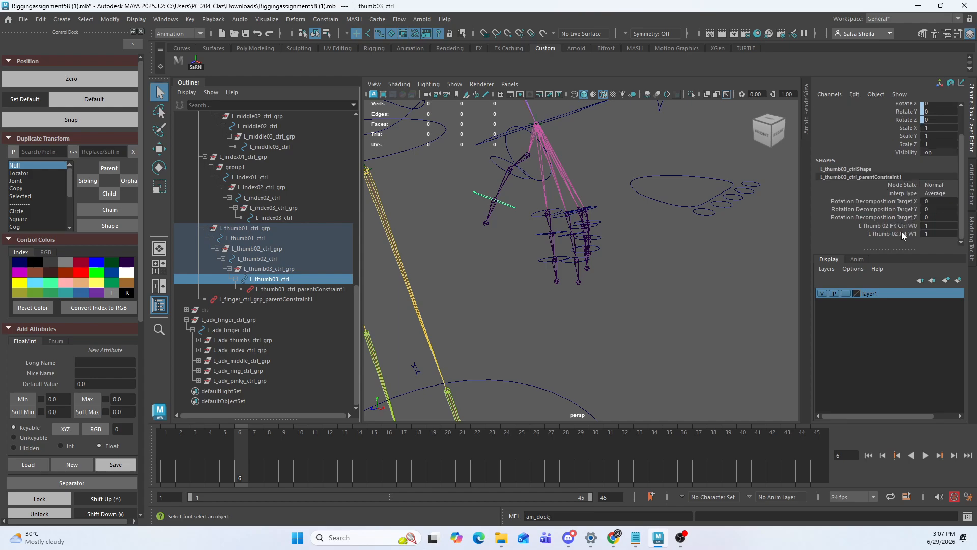
scroll(581, 269, up, 3)
alt+middle_drag(585, 276, 554, 348)
click(271, 290)
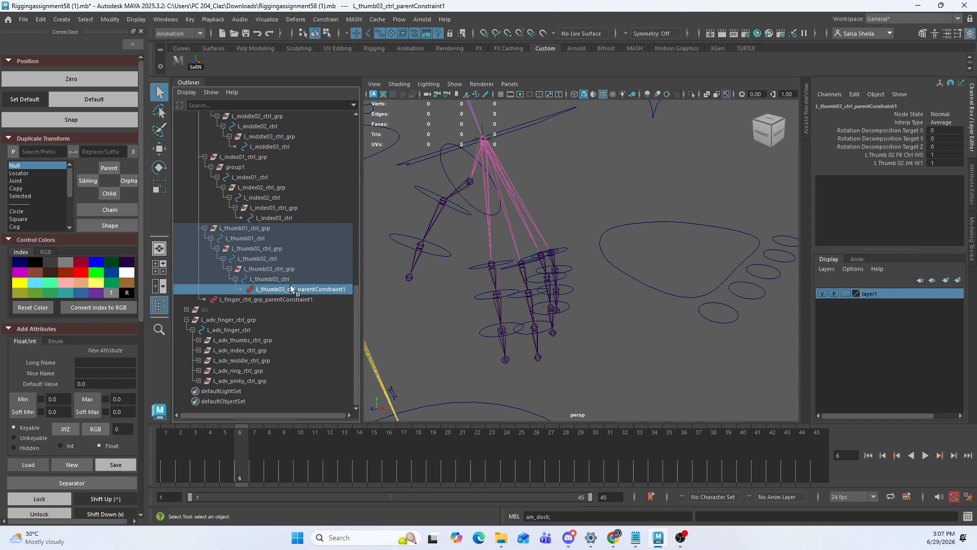
key(Delete)
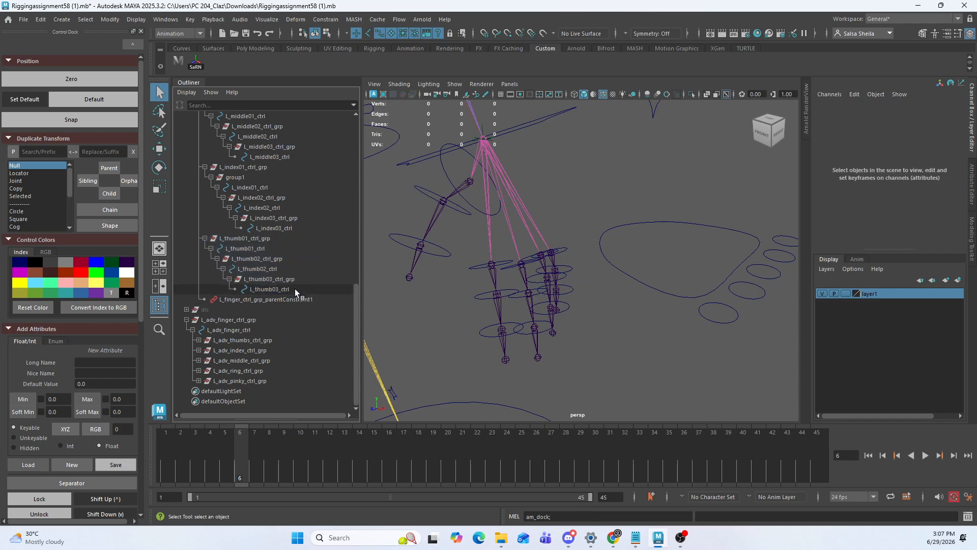
Compare the thumb control hierarchy with the index hierarchy that contains the extra group1
click(295, 289)
click(273, 258)
click(274, 249)
scroll(645, 335, up, 3)
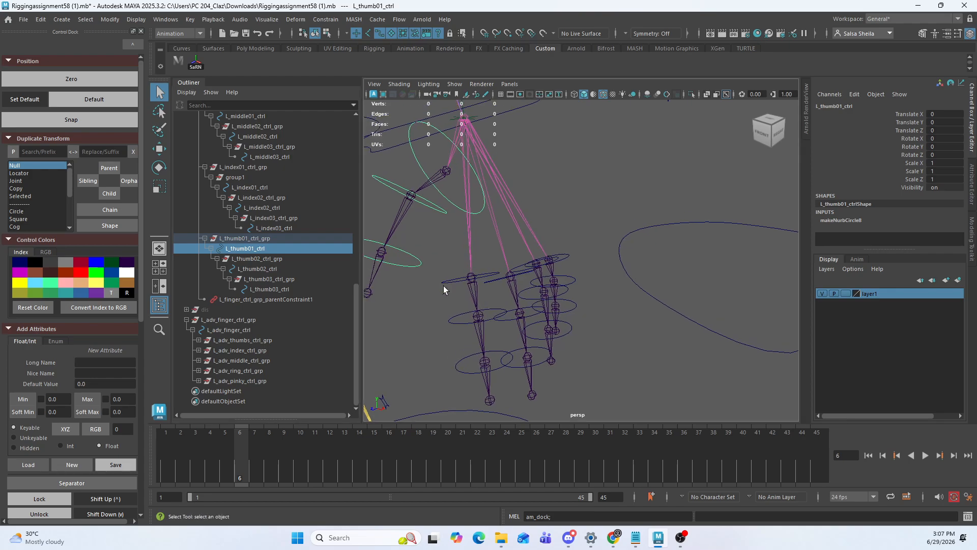
click(252, 186)
click(232, 177)
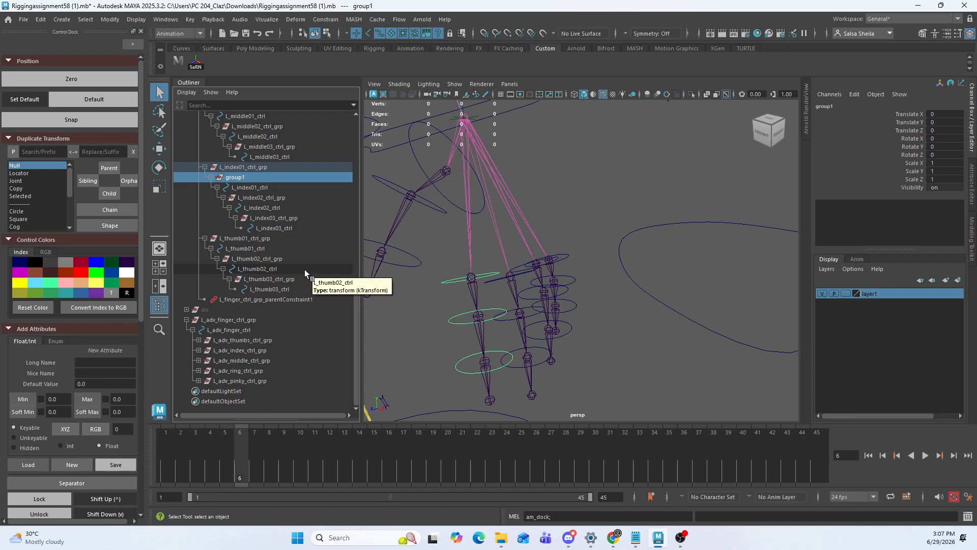
mouse_move(355, 275)
mouse_down()
mouse_move(359, 233)
mouse_move(356, 263)
mouse_up()
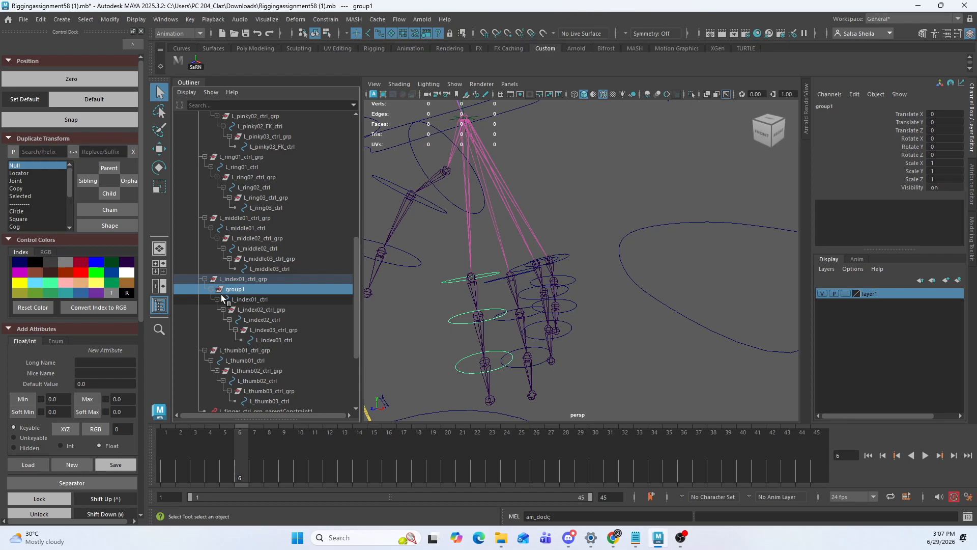
Reparent L_index01_ctrl directly under L_index01_ctrl_grp and delete the leftover group1
click(258, 300)
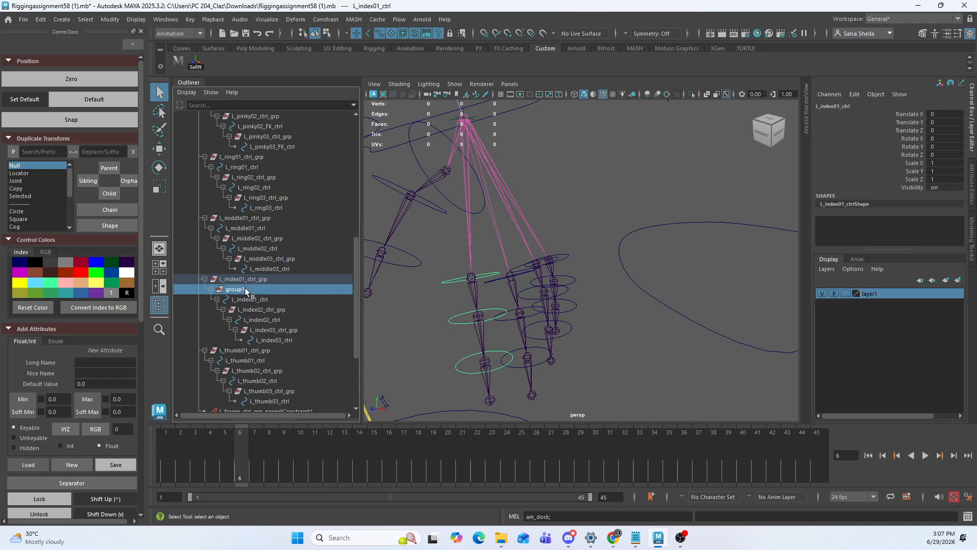
click(245, 288)
click(249, 297)
middle_drag(250, 290, 254, 278)
click(248, 291)
key(Delete)
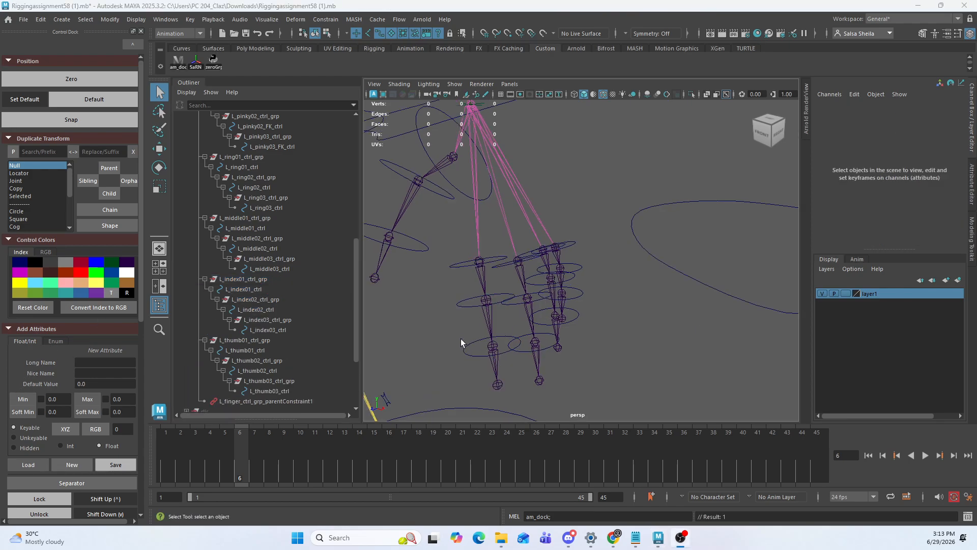
Try the zeroGrp script on L_index03_ctrl, inspect the transforms of the group and control, and undo it
click(469, 341)
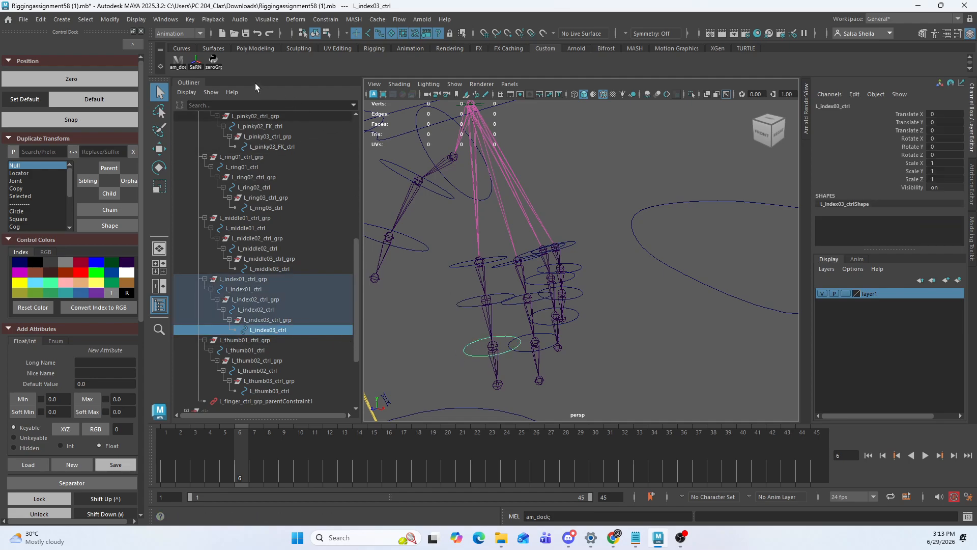
click(213, 62)
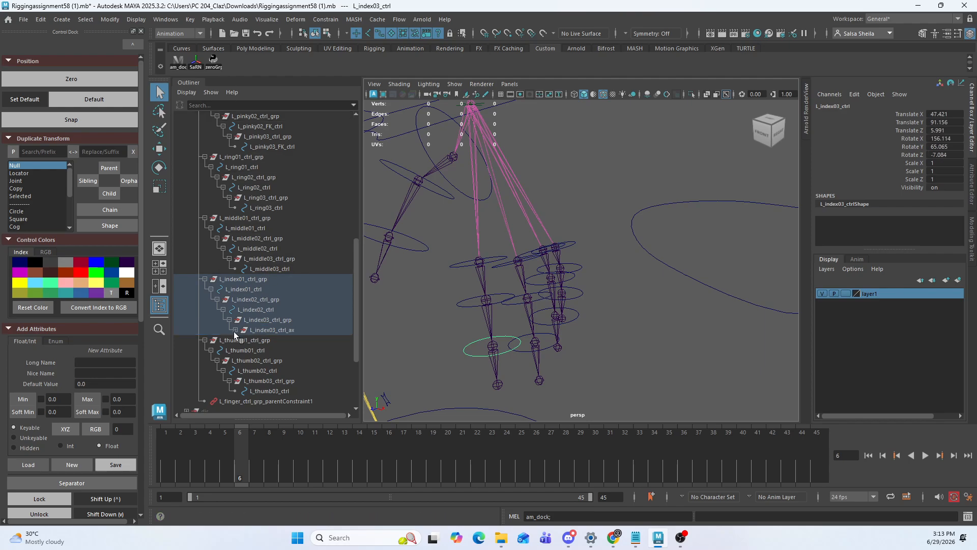
click(286, 329)
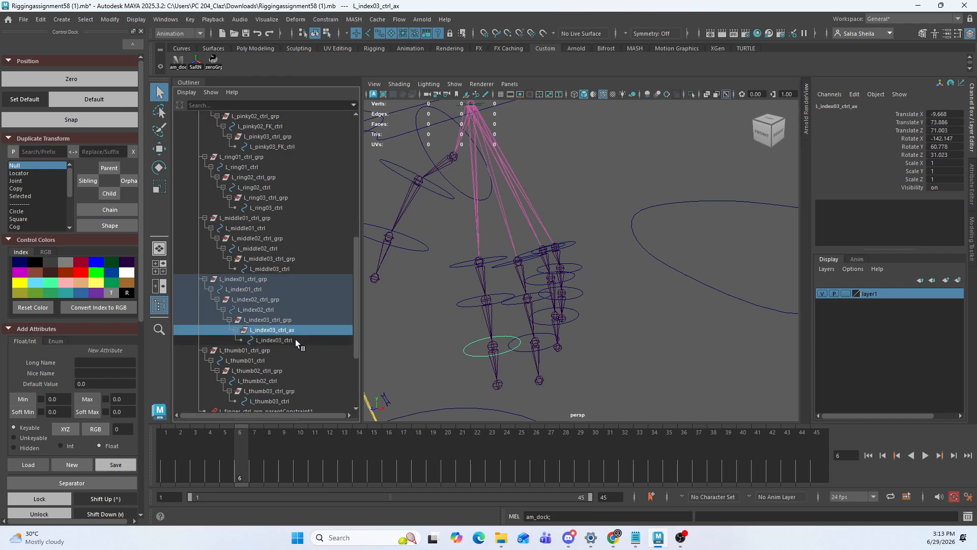
click(296, 339)
click(299, 331)
click(341, 339)
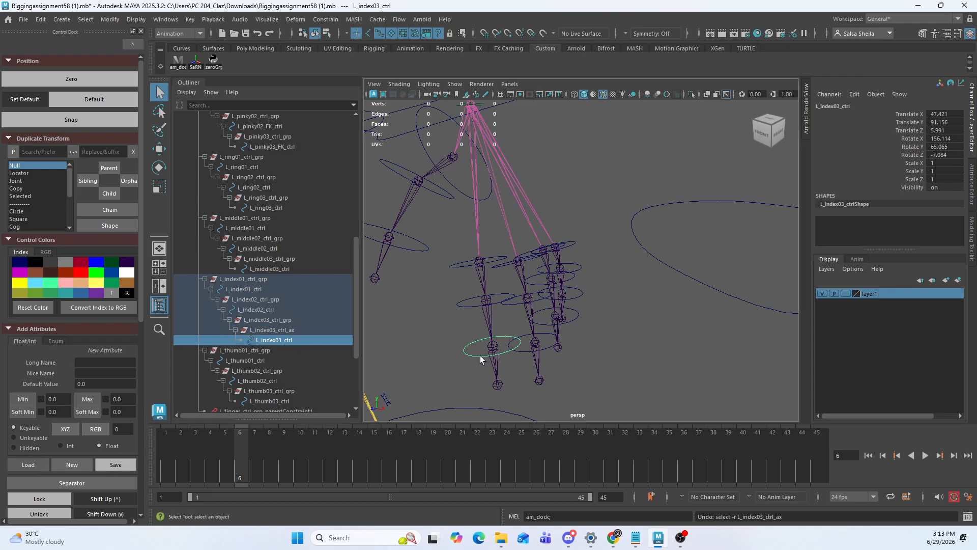
key(ctrl+z)
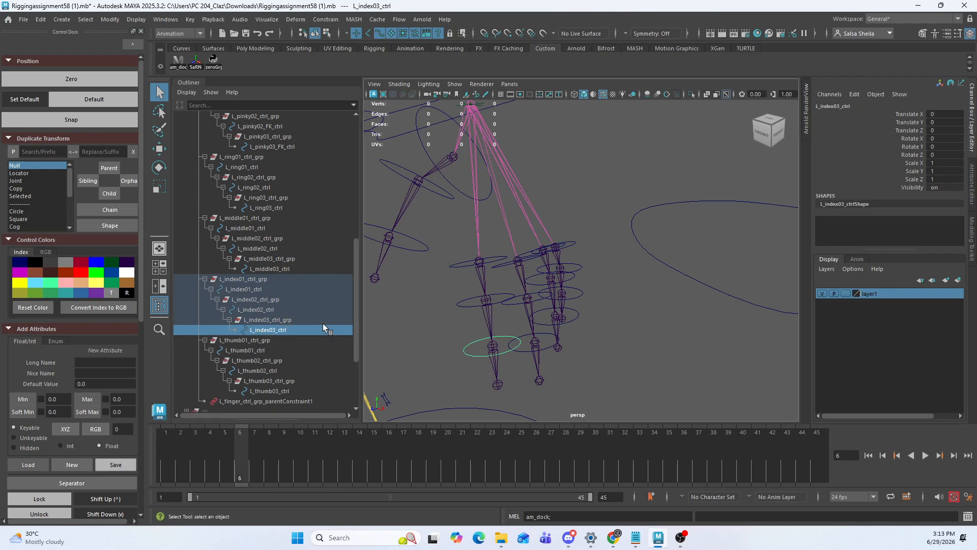
Run zeroGrp on L_index03_ctrl again and compare the pivot and transforms of its new parent group and the control
click(214, 62)
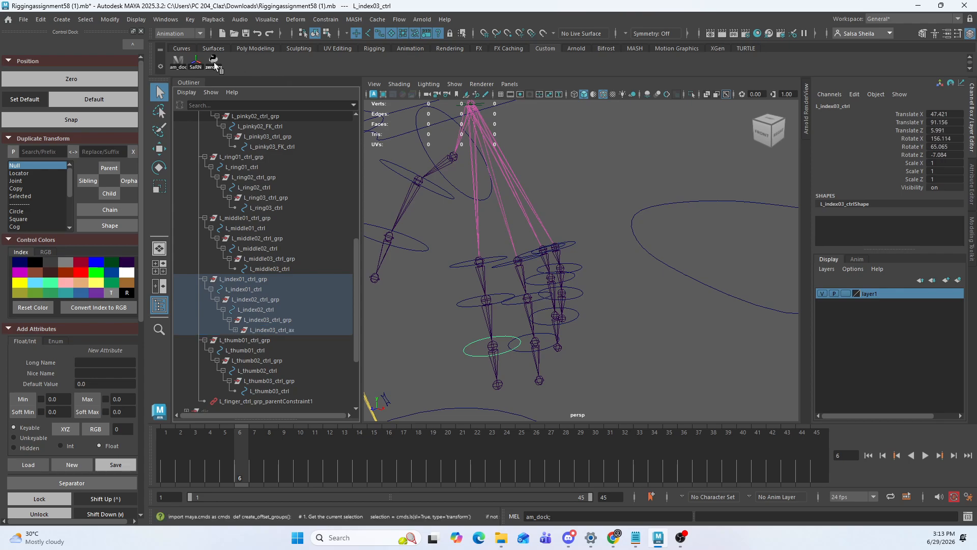
click(236, 329)
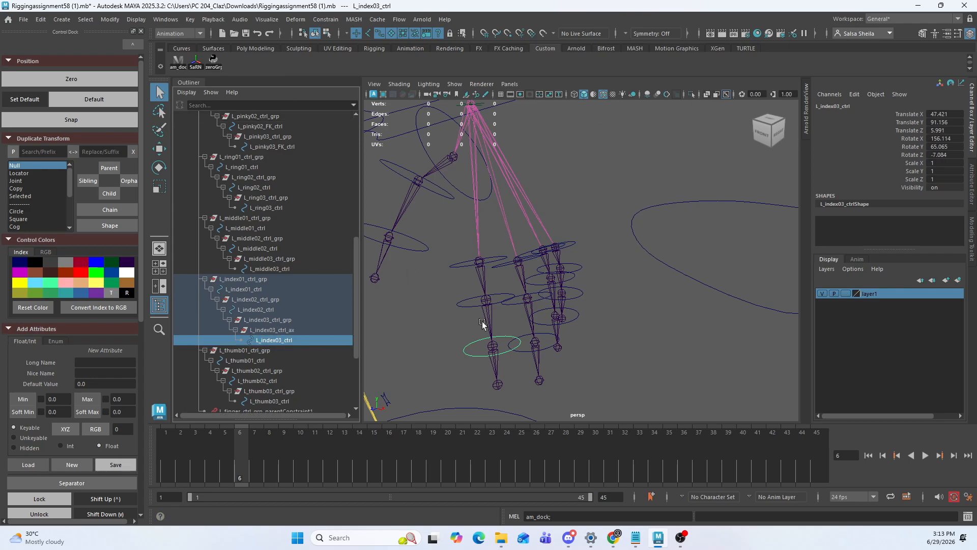
key(w)
scroll(482, 324, down, 6)
click(286, 330)
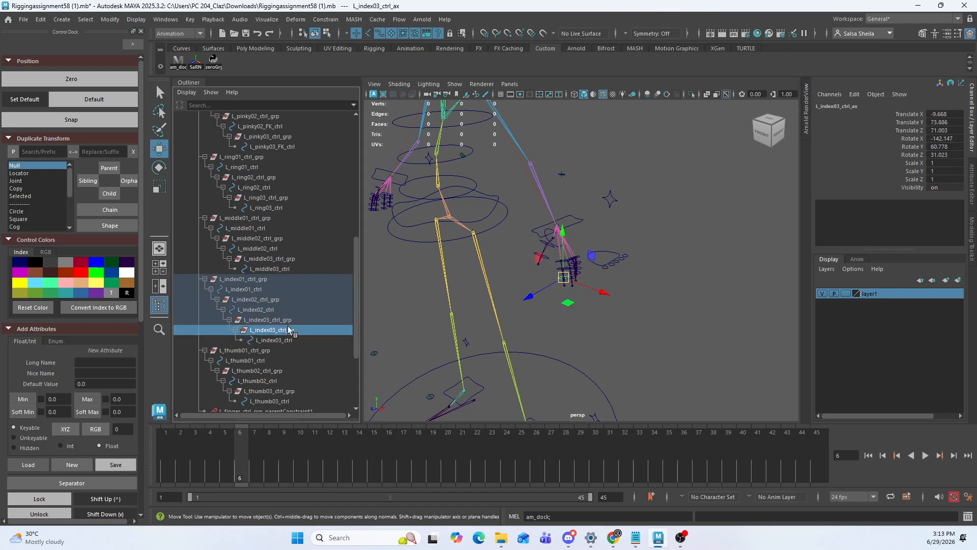
click(290, 339)
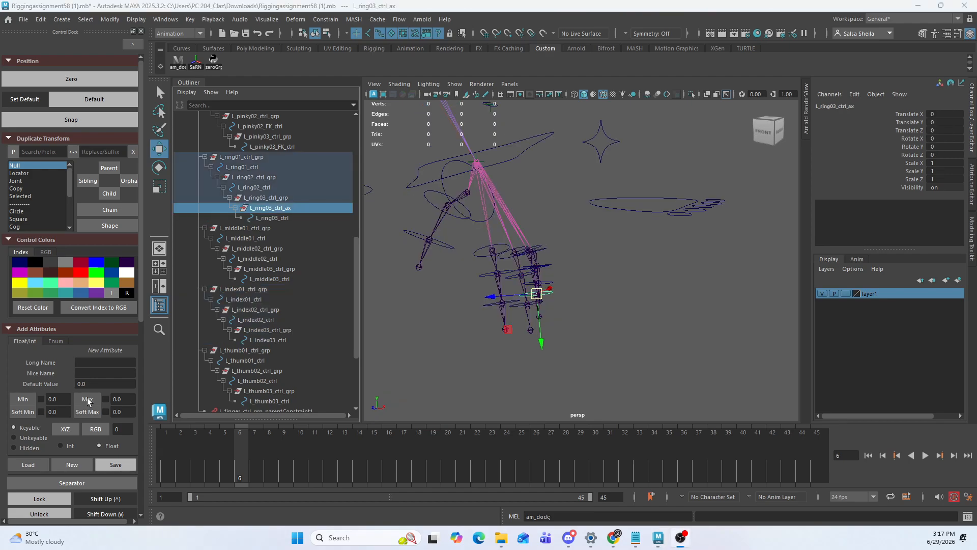
Add zeroGrp offset groups above L_thumb01_ctrl, L_thumb02_ctrl and L_thumb03_ctrl, and check the new groups' transforms
alt+drag(503, 338, 488, 296)
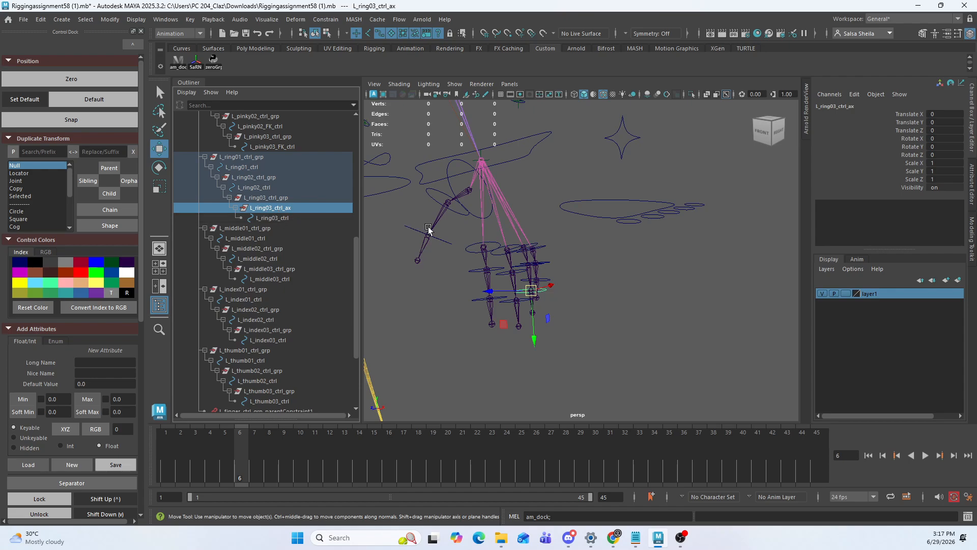
alt+drag(461, 278, 443, 248)
click(450, 198)
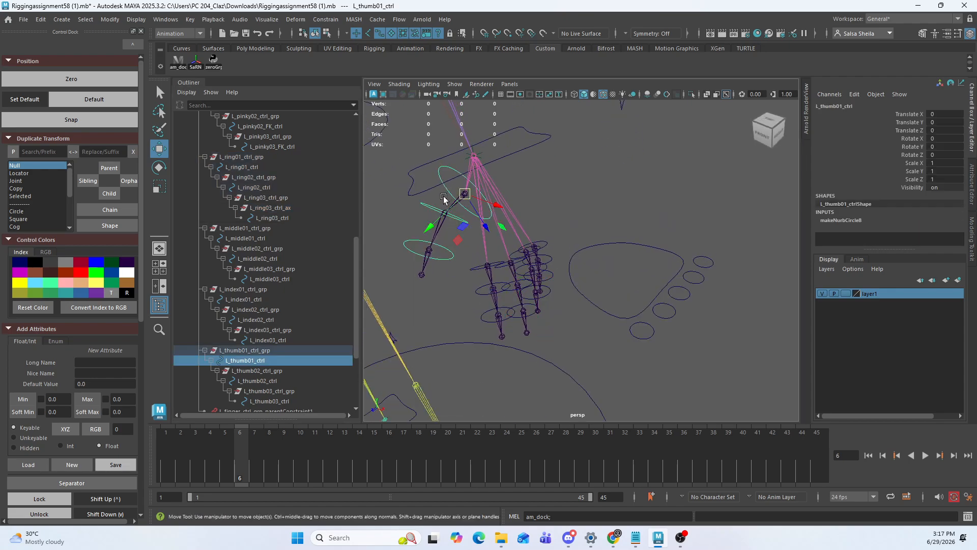
scroll(284, 346, down, 3)
ctrl+click(277, 299)
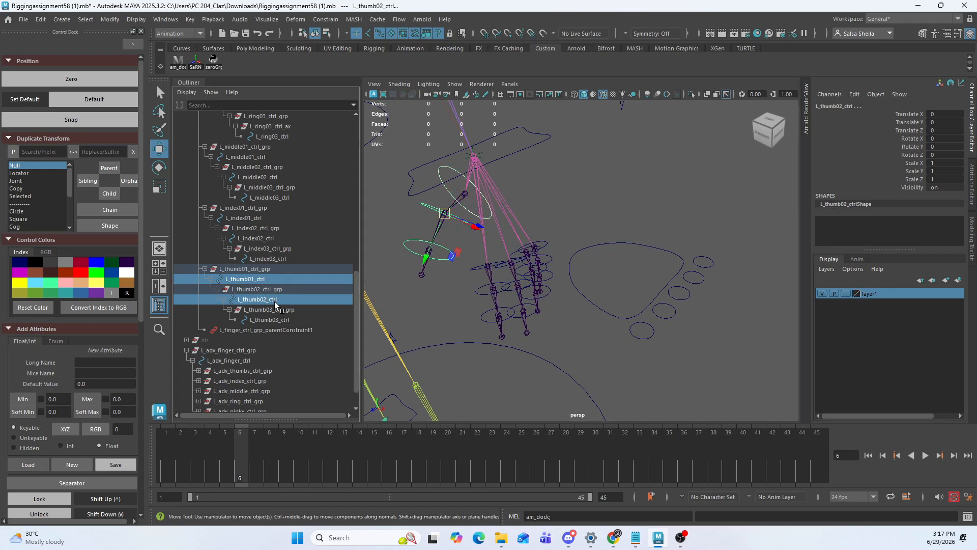
ctrl+click(280, 319)
click(214, 60)
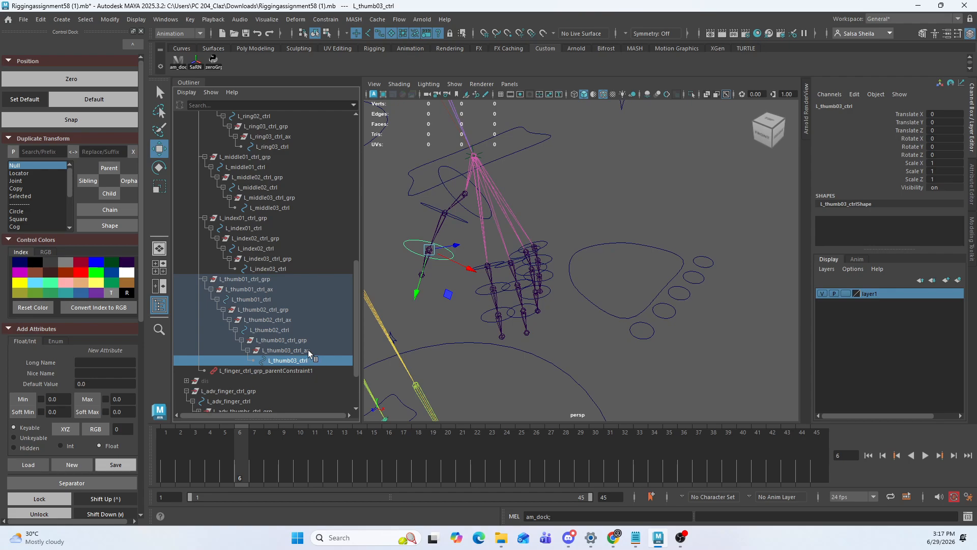
click(285, 351)
click(275, 320)
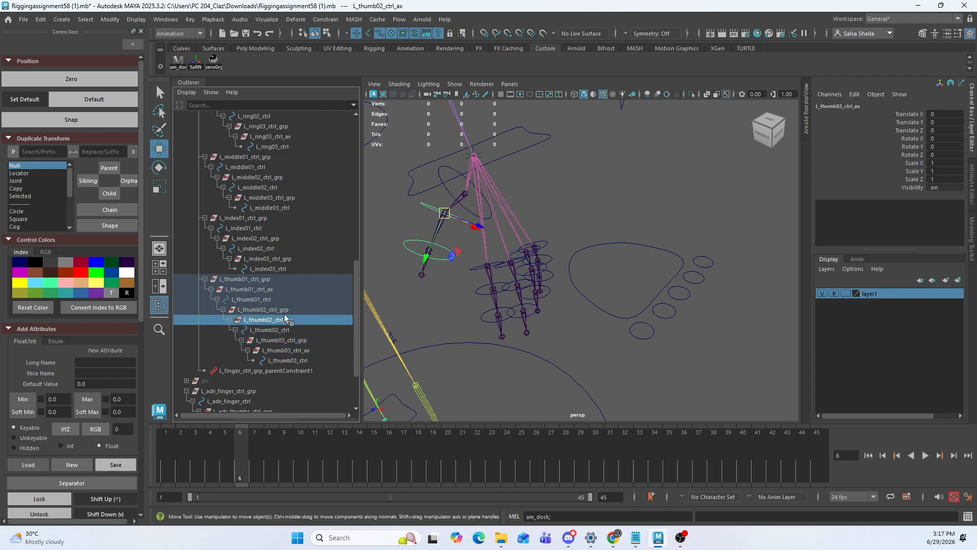
Add zeroGrp offset groups above L_index01_ctrl, L_index02_ctrl and L_index03_ctrl, and check the new groups' transforms
alt+drag(509, 239, 550, 249)
key(q)
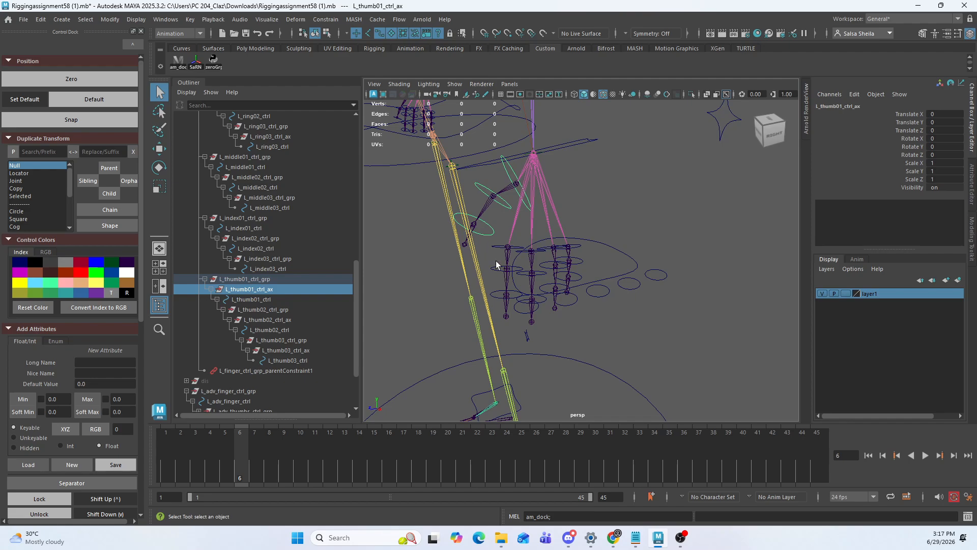
click(503, 272)
alt+drag(503, 272, 458, 279)
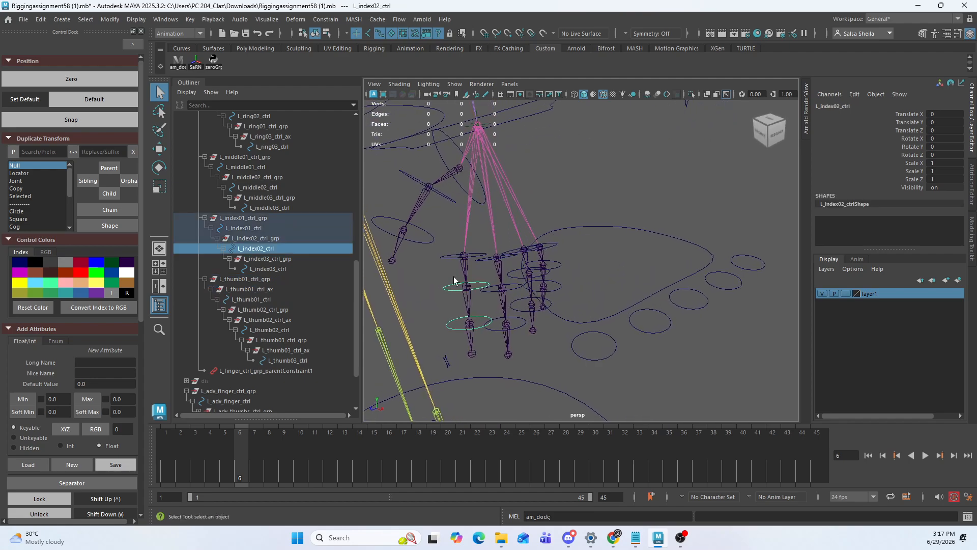
ctrl+click(270, 267)
ctrl+click(262, 228)
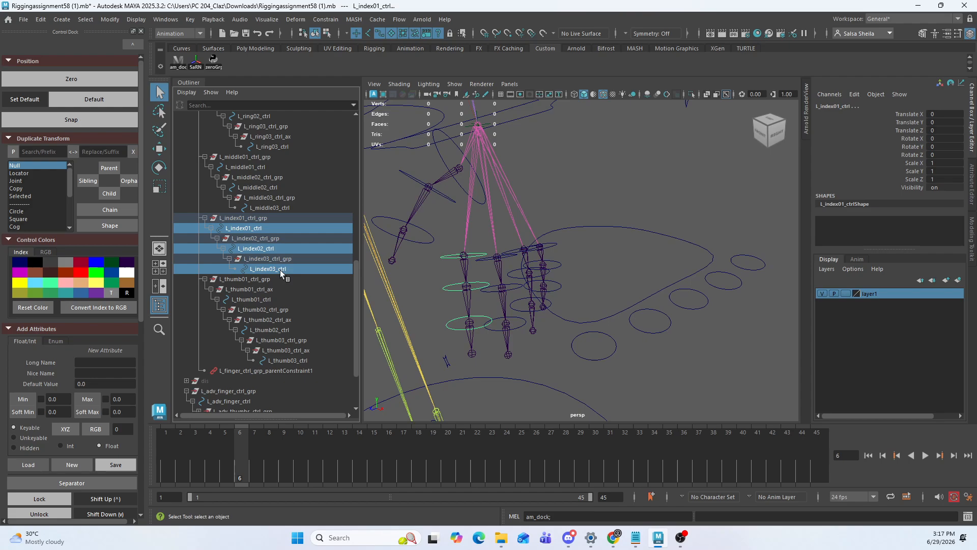
click(218, 60)
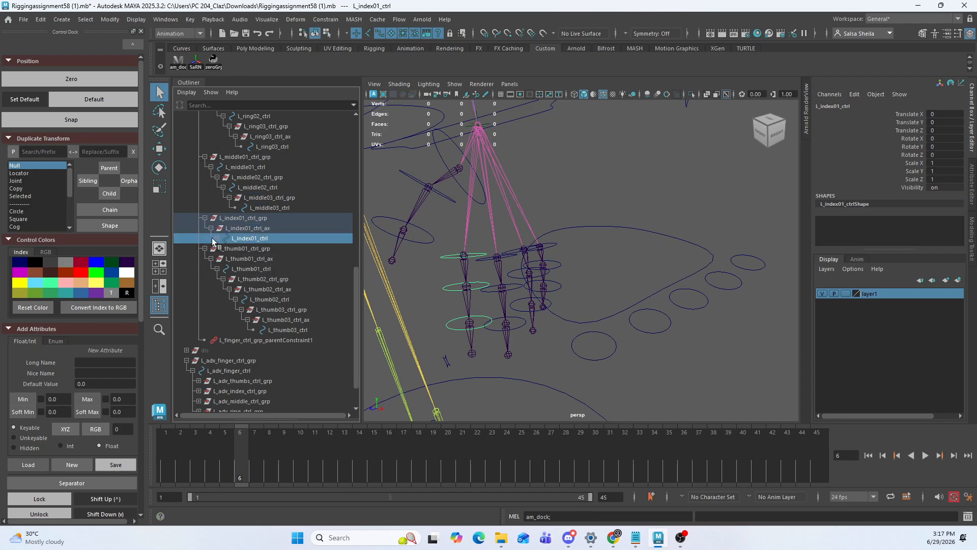
click(266, 239)
click(284, 289)
ctrl+click(265, 258)
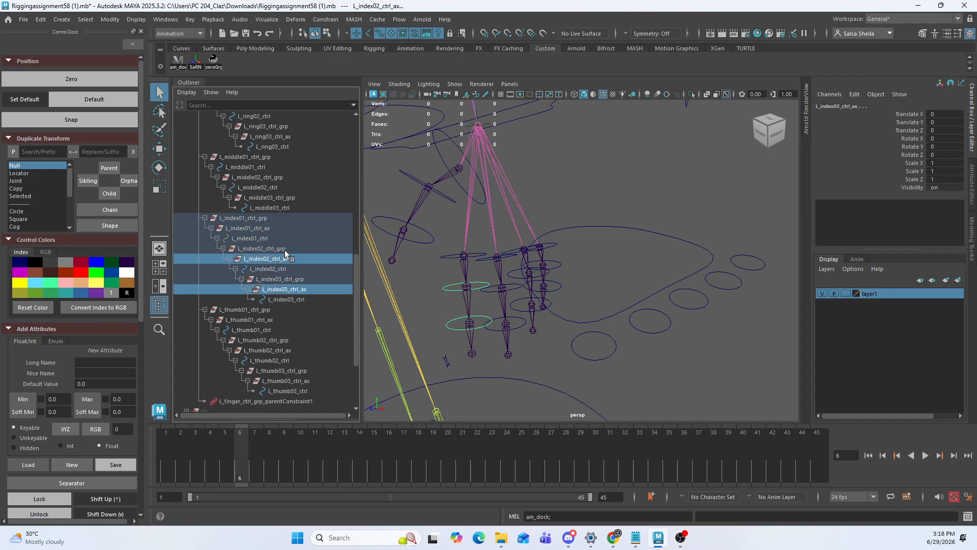
ctrl+click(273, 228)
Add zeroGrp offset groups above L_middle01_ctrl, L_middle02_ctrl and L_middle03_ctrl
click(268, 207)
ctrl+click(272, 187)
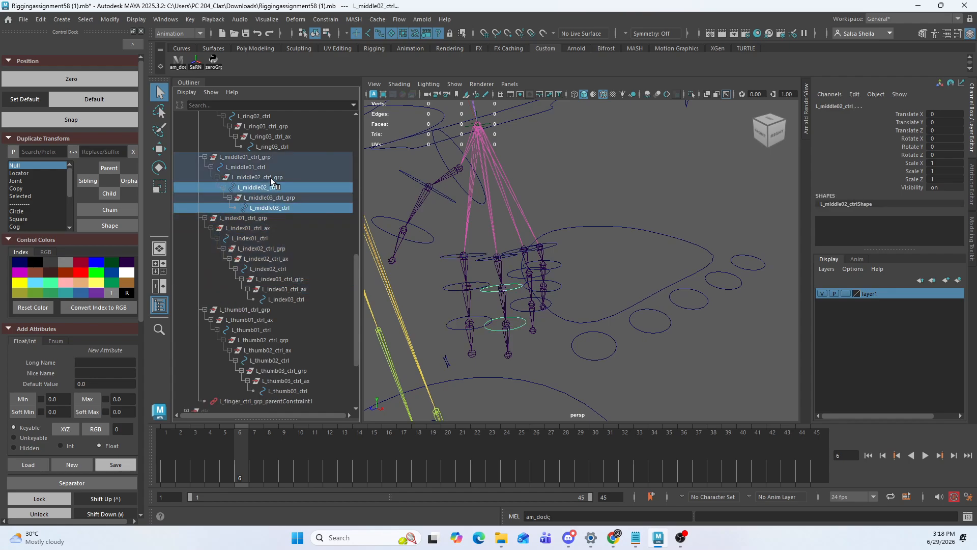
ctrl+click(252, 168)
click(214, 60)
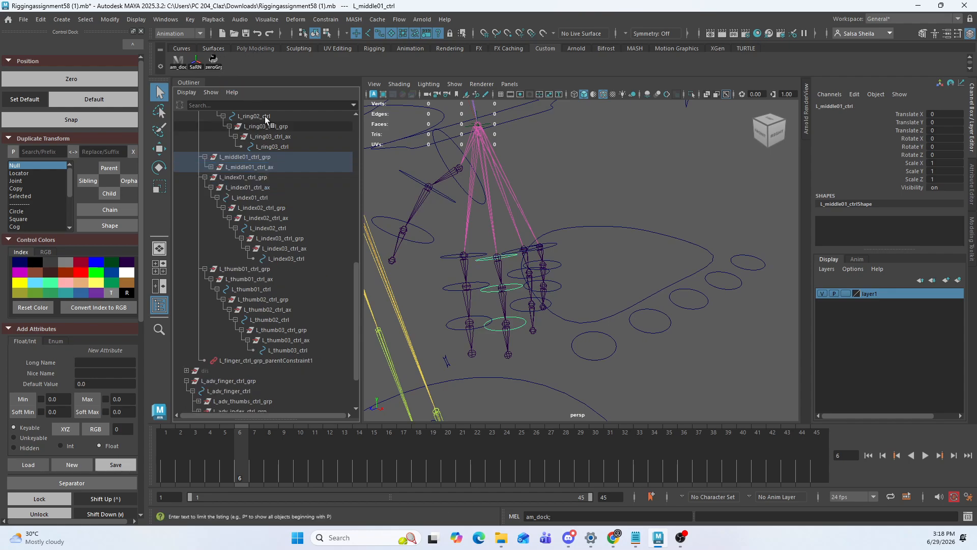
Add zeroGrp offset groups above the remaining ring controls, L_ring01_ctrl and L_ring02_ctrl
scroll(275, 142, up, 3)
click(288, 197)
ctrl+click(275, 178)
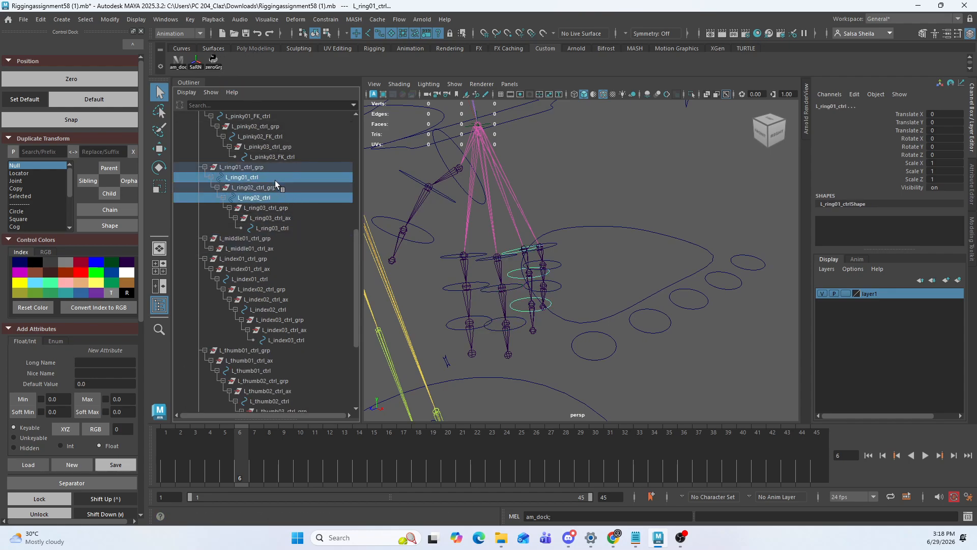
click(219, 62)
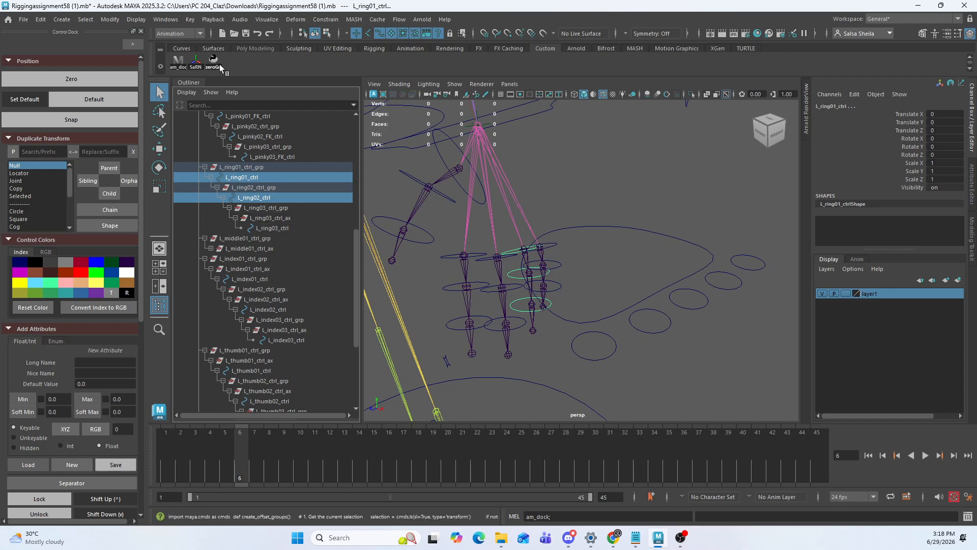
Add zeroGrp offset groups above L_pinky01_FK_ctrl, L_pinky02_FK_ctrl and L_pinky03_FK_ctrl
click(284, 158)
alt+drag(600, 284, 524, 298)
shift+click(525, 298)
shift+click(525, 285)
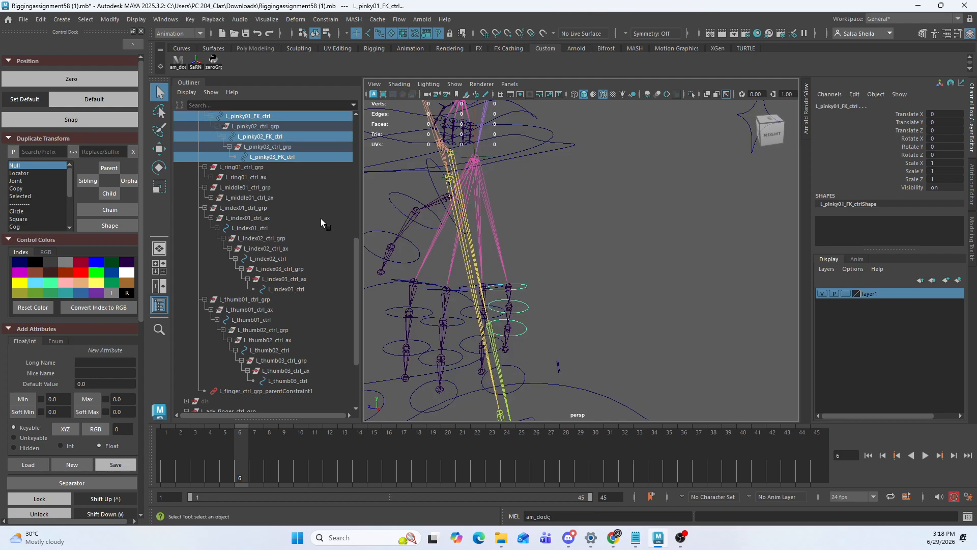
click(214, 62)
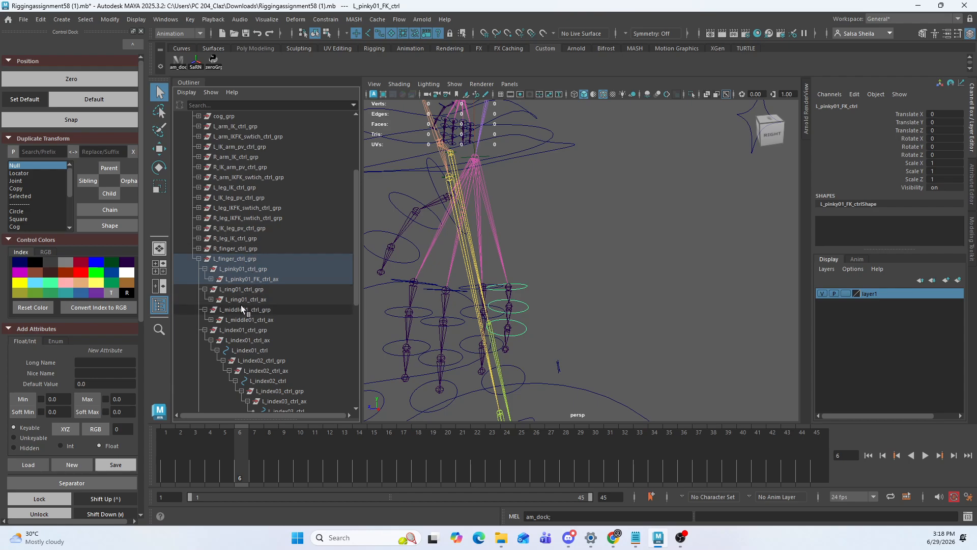
Locate L_finger_ctrl_grp in the Outliner and expand its complete hierarchy of finger controls
click(247, 300)
alt+drag(457, 295, 558, 230)
alt+drag(458, 246, 503, 244)
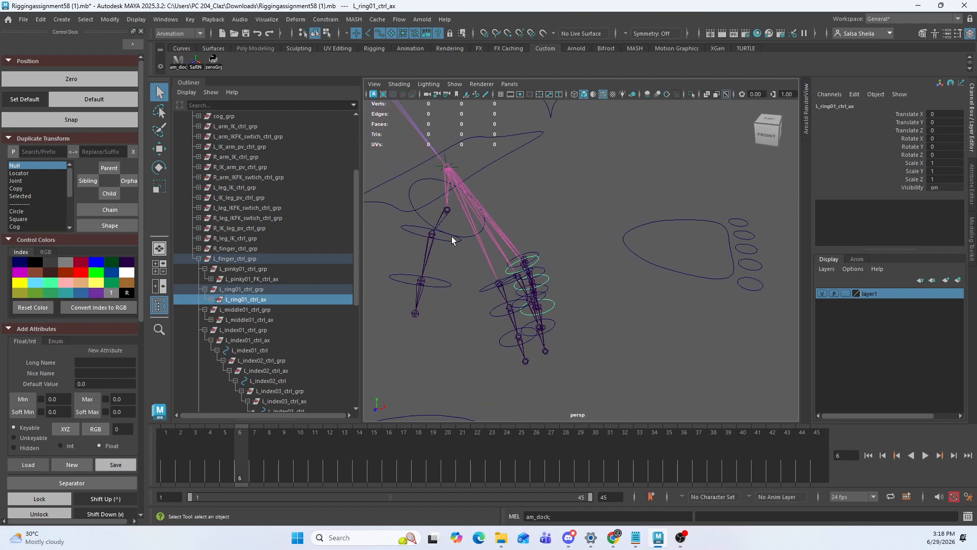
click(451, 236)
scroll(261, 291, down, 5)
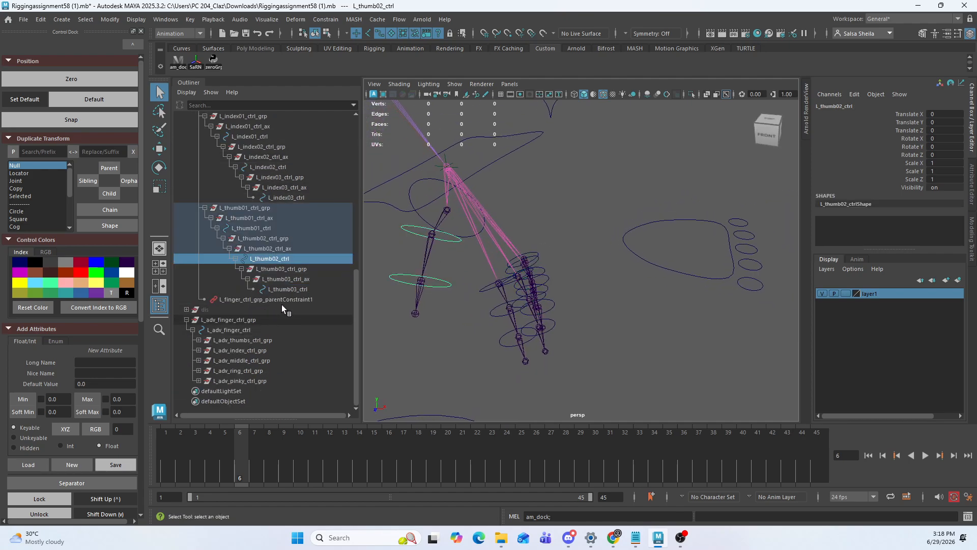
scroll(282, 304, up, 2)
scroll(229, 244, up, 6)
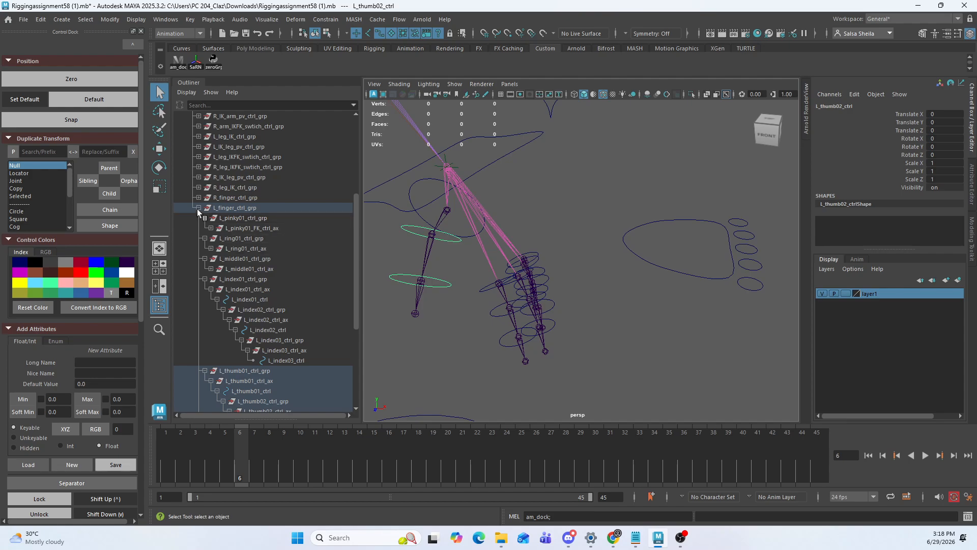
click(199, 299)
shift+click(199, 299)
Examine the pinky, ring, middle, index and thumb hierarchies for an _ax group above every finger control
scroll(238, 289, down, 3)
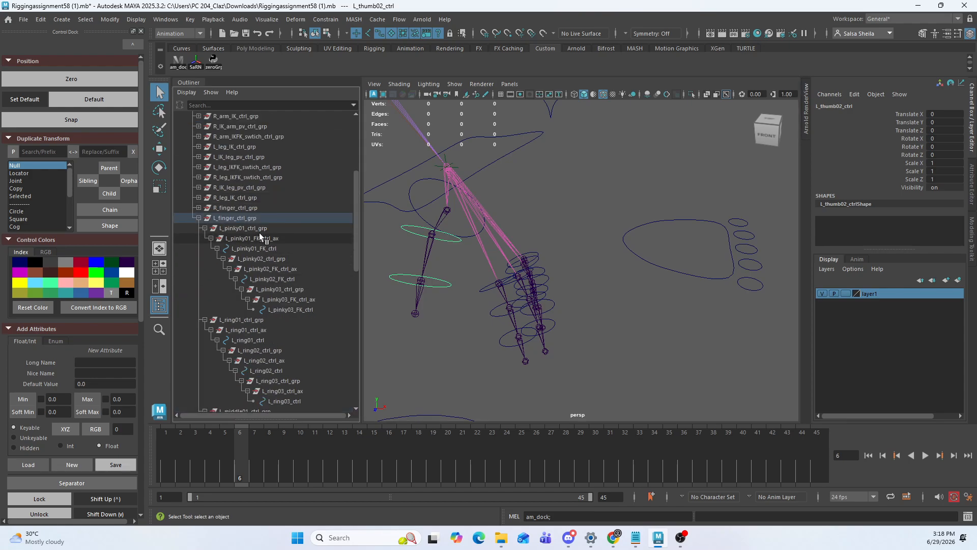
scroll(262, 239, down, 6)
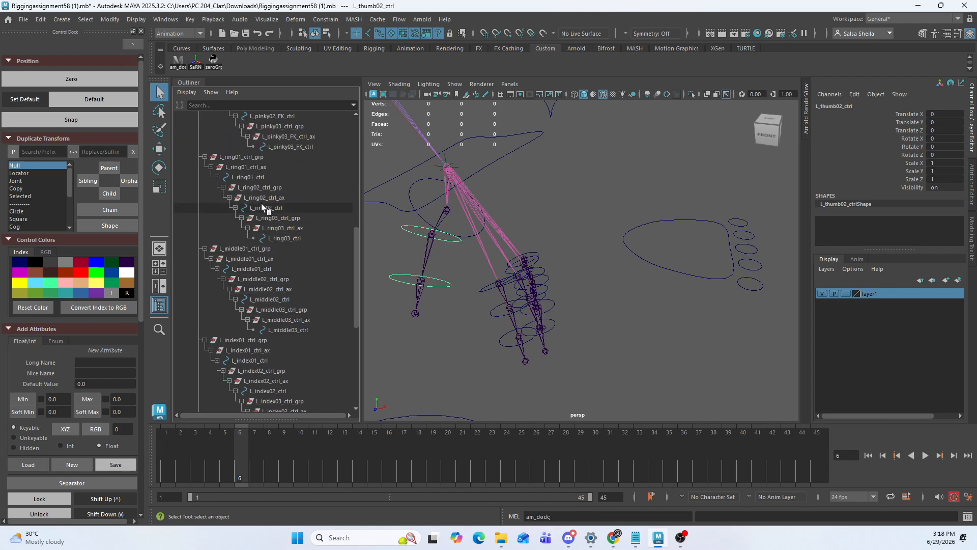
scroll(285, 229, up, 3)
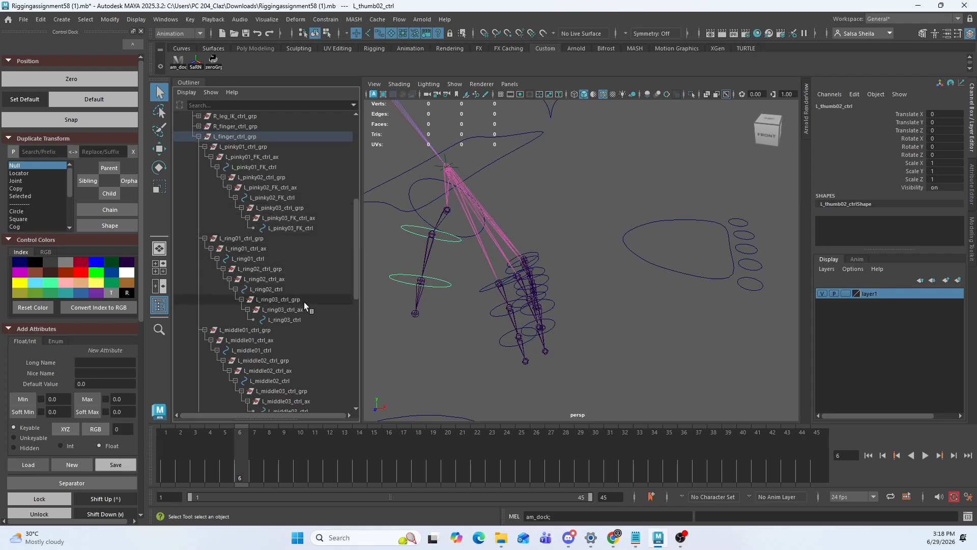
drag(355, 279, 359, 343)
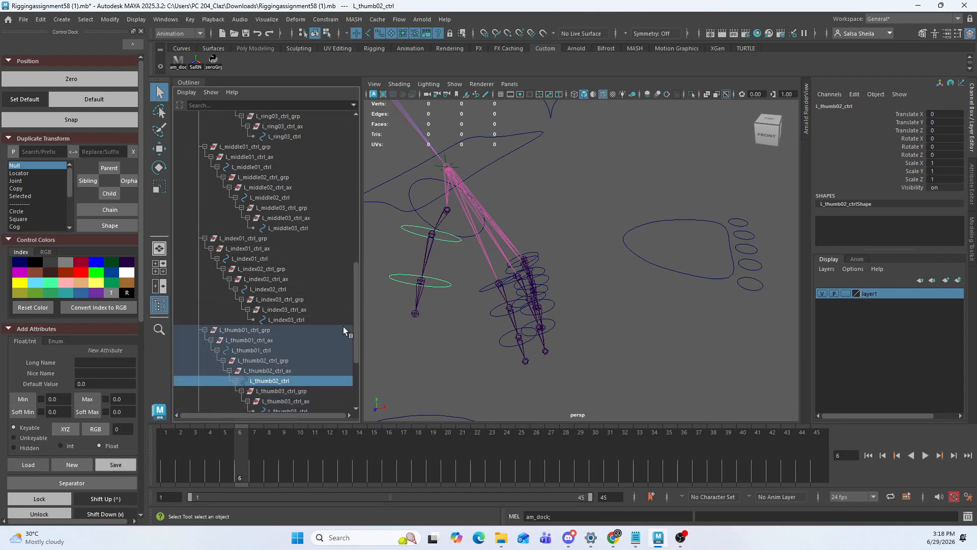
scroll(356, 323, down, 2)
drag(356, 319, 358, 221)
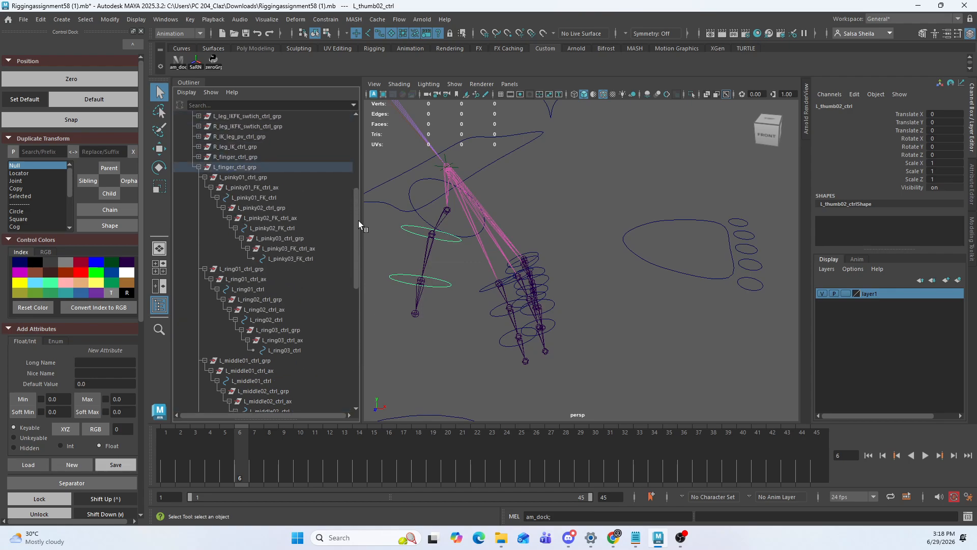
click(311, 249)
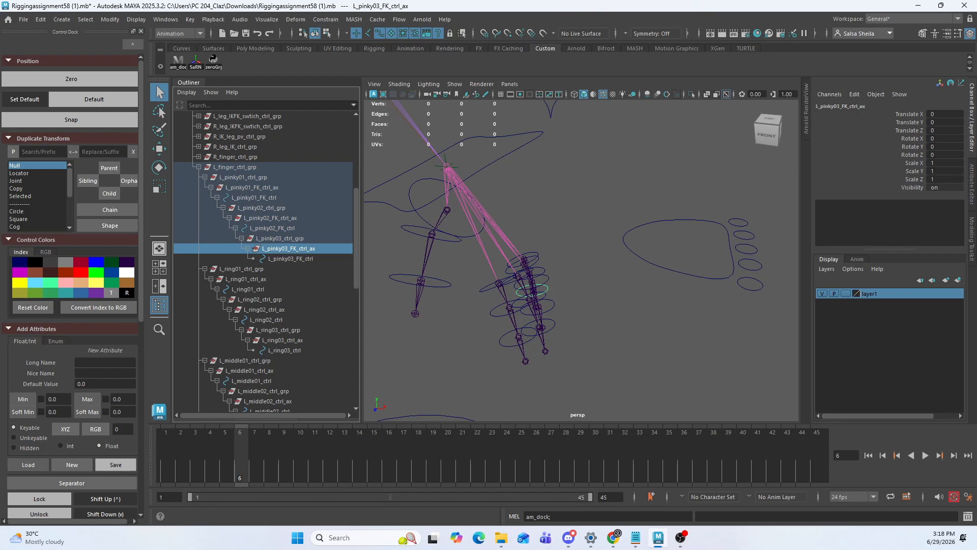
alt+drag(566, 296, 631, 257)
click(667, 181)
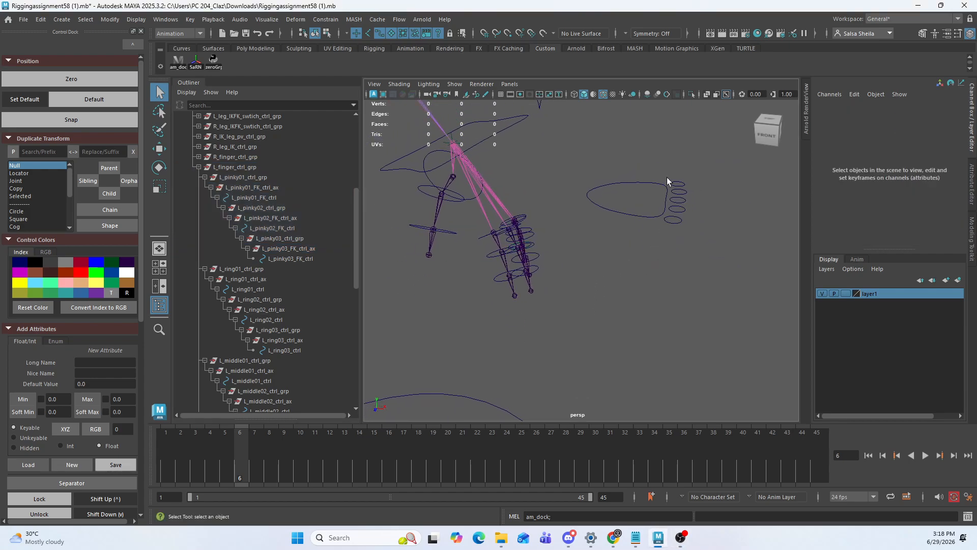
Load L_adv_thumbs_ctrl as the source in the Connection Editor and add a Connection Editor shortcut to the Custom shelf
drag(687, 208, 611, 246)
key(w)
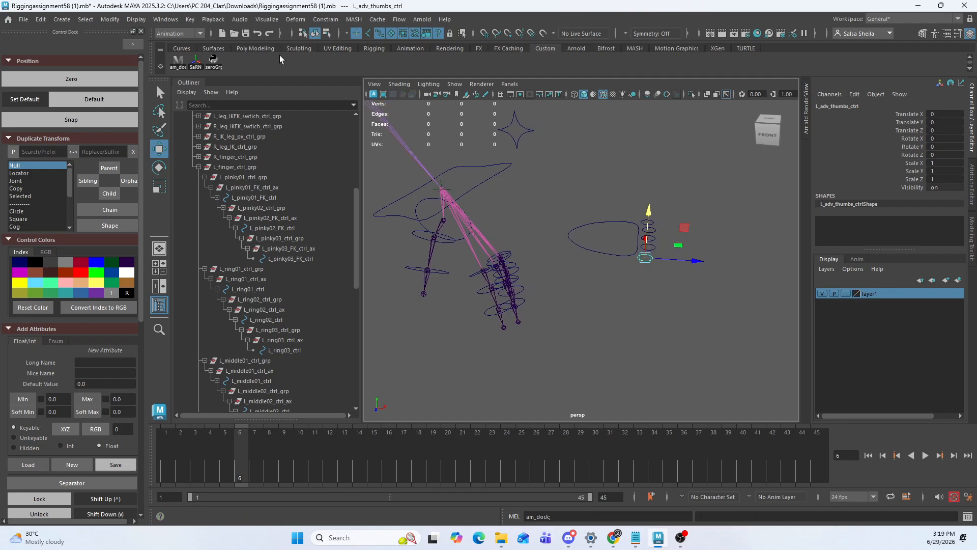
click(165, 19)
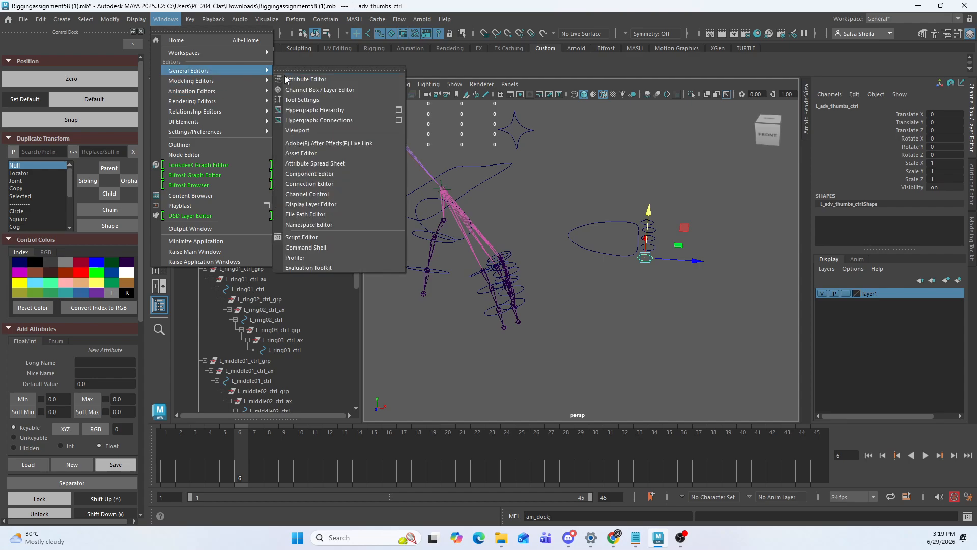
click(324, 184)
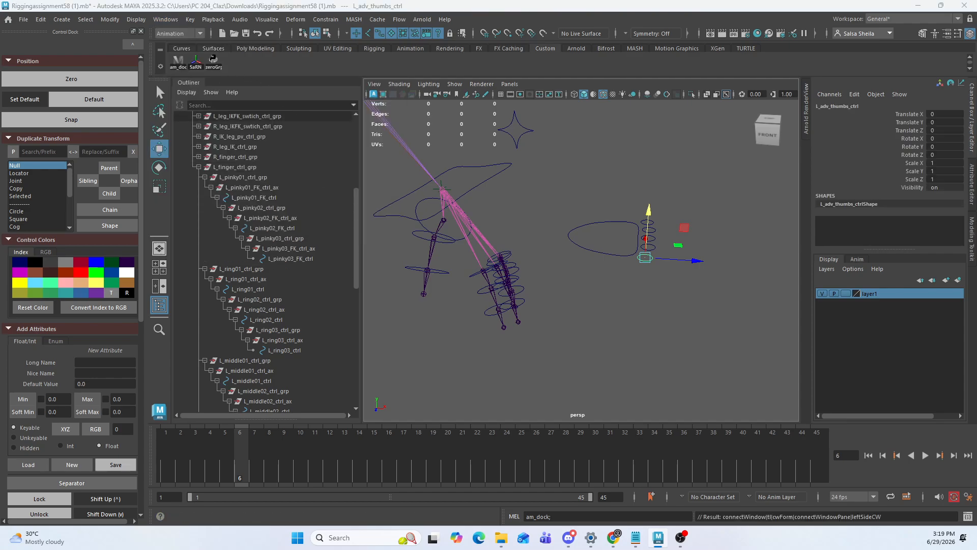
click(166, 20)
mouse_move(216, 71)
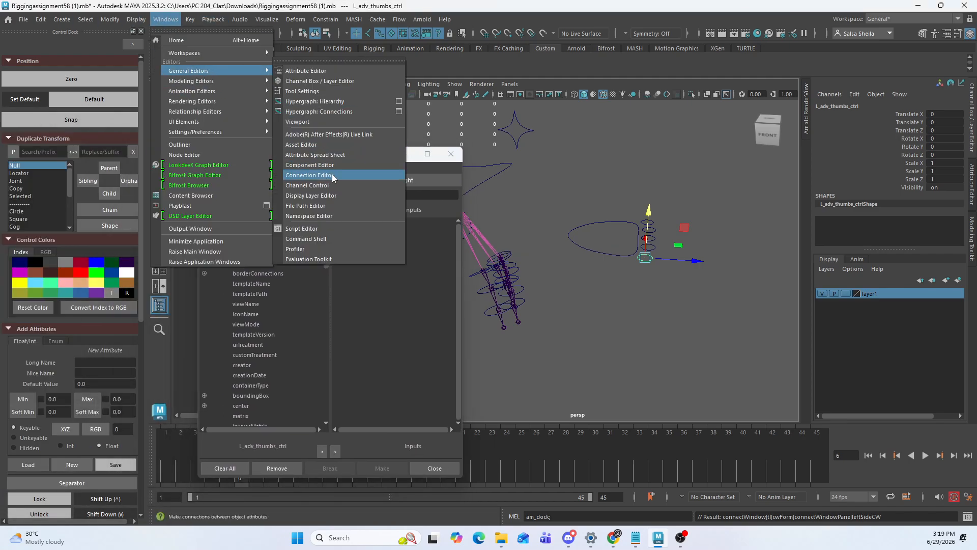
click(785, 316)
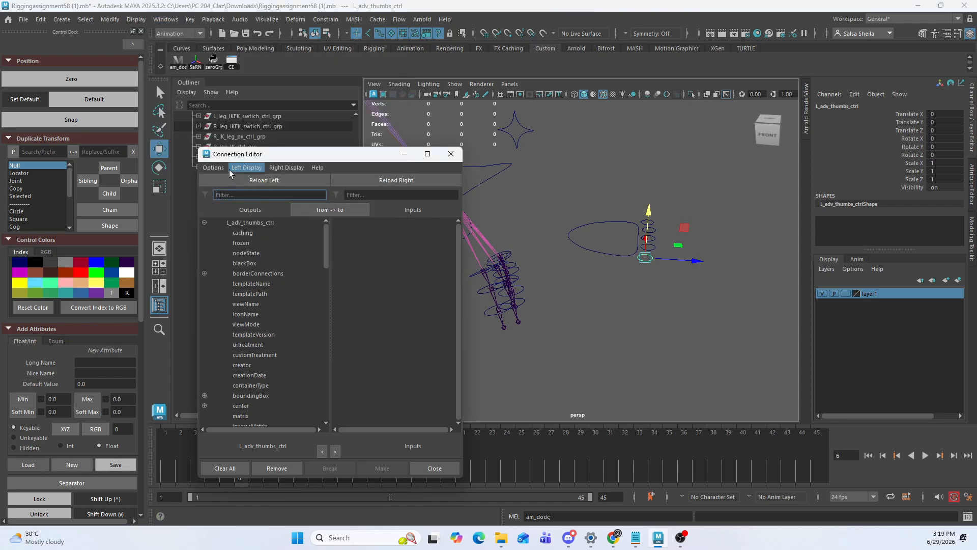
Load L_thumb01_ctrl_ax as the connection target and list only keyable attributes on both sides of the Connection Editor
click(246, 168)
click(269, 230)
alt+drag(521, 254, 550, 231)
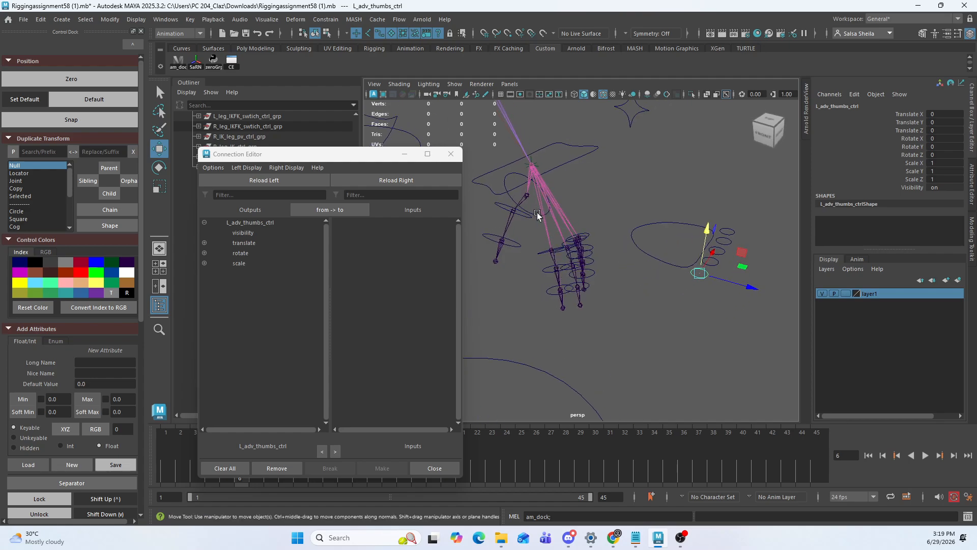
key(q)
click(537, 215)
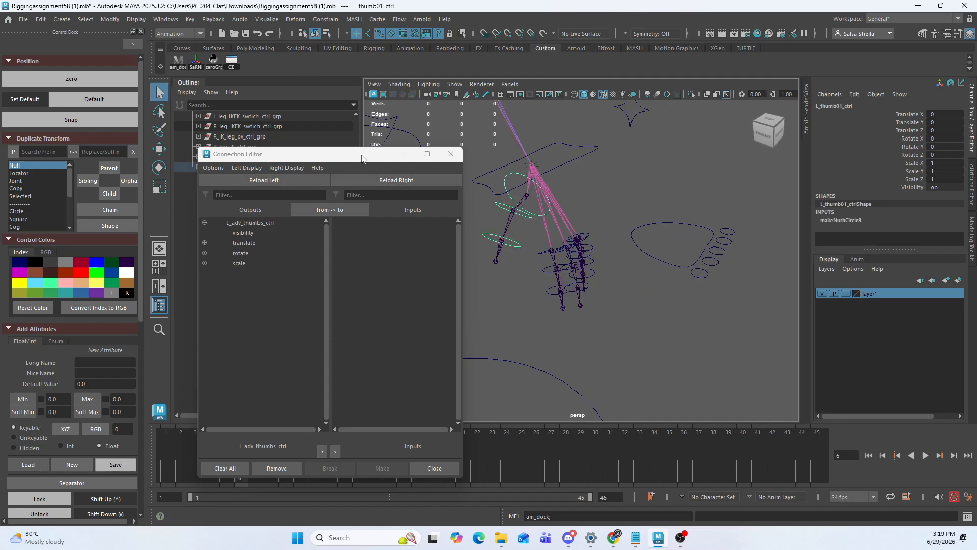
drag(361, 158, 508, 181)
text(ff)
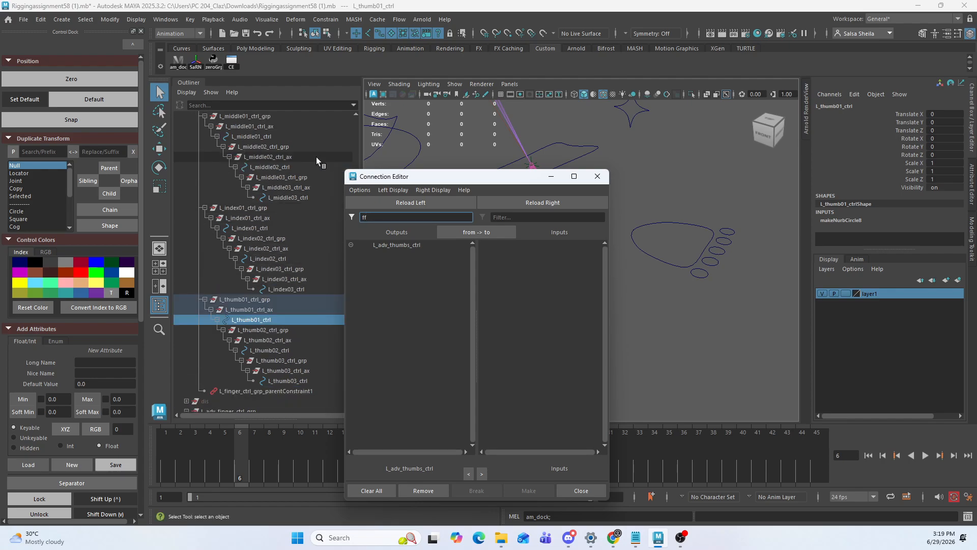
click(270, 309)
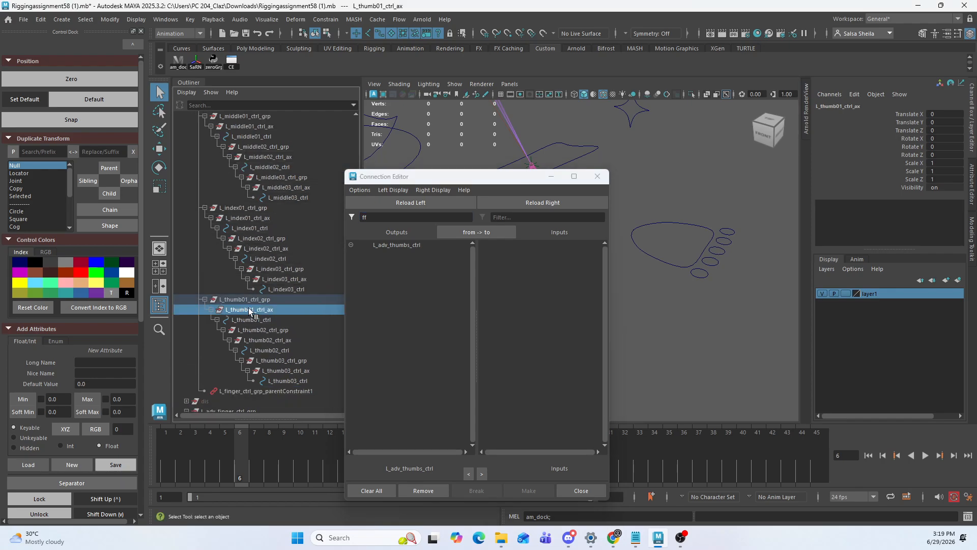
click(549, 203)
click(433, 189)
click(459, 237)
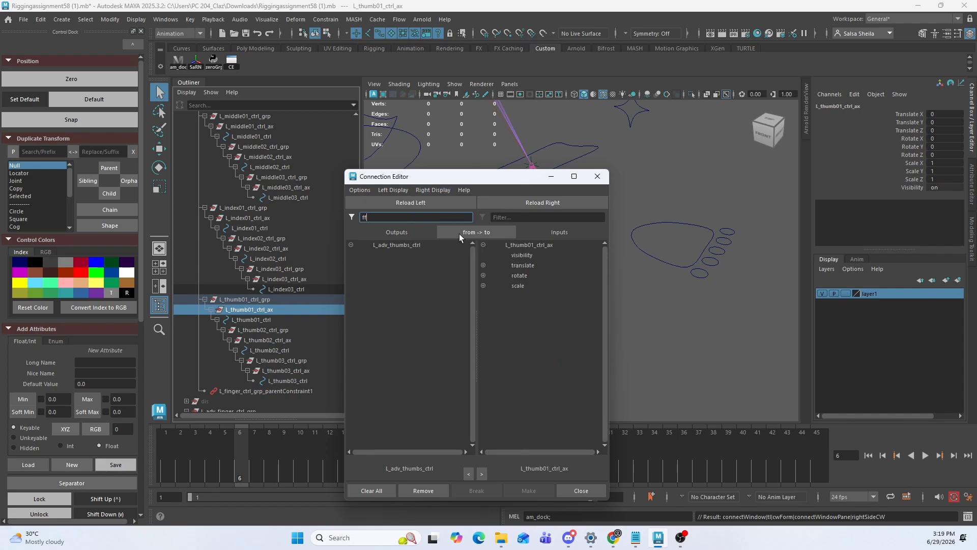
Clear the source attribute filter and select the translate attribute of L_adv_thumbs_ctrl
drag(469, 181, 415, 176)
click(330, 212)
key(BackSpace)
key(BackSpace)
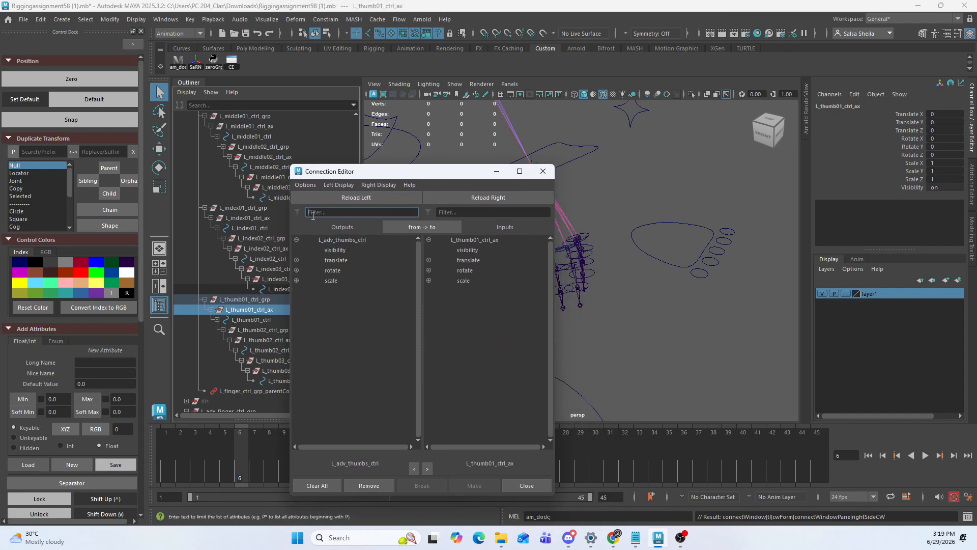
click(315, 250)
click(305, 260)
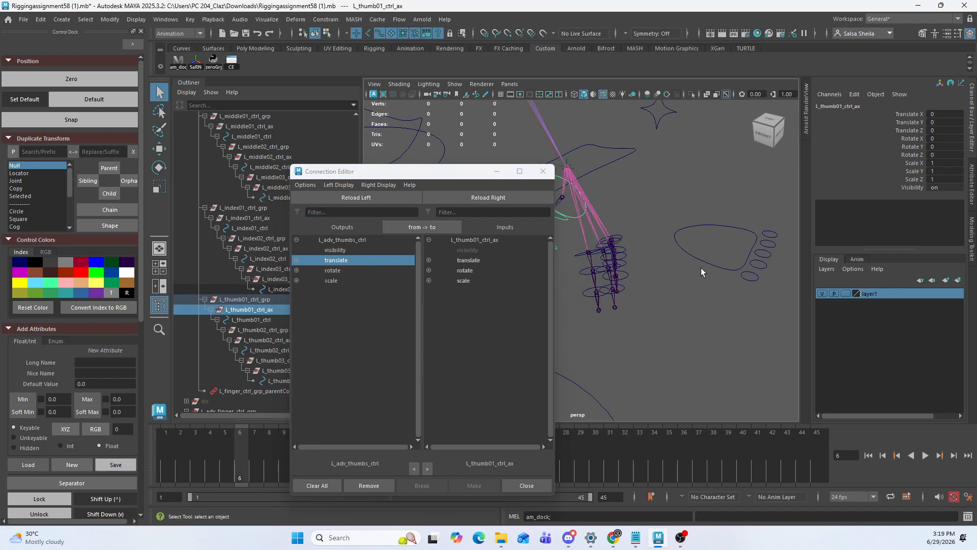
Test-move L_adv_thumbs_ctrl about 4.1 units up along Y, and undo the move
click(749, 276)
key(w)
drag(756, 252, 764, 209)
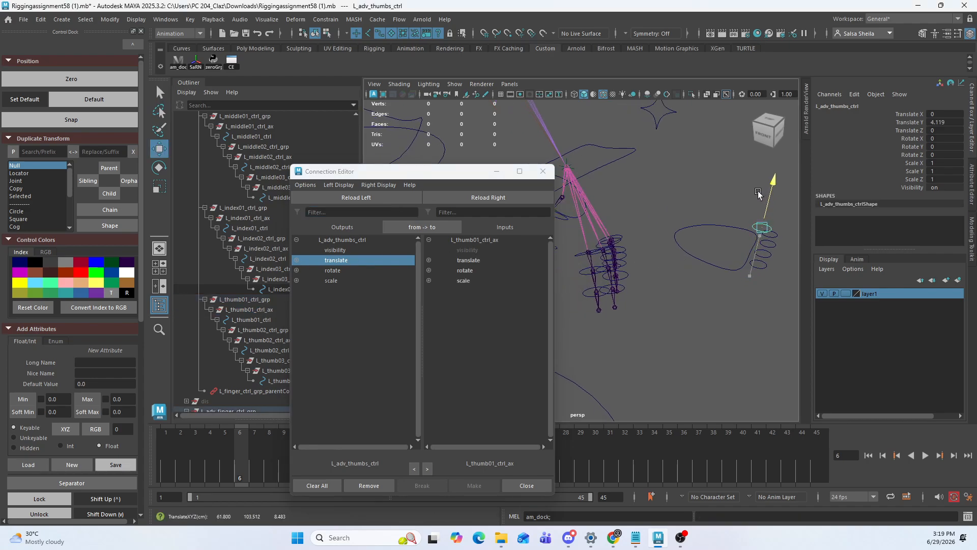
key(ctrl+z)
alt+middle_drag(576, 258, 597, 258)
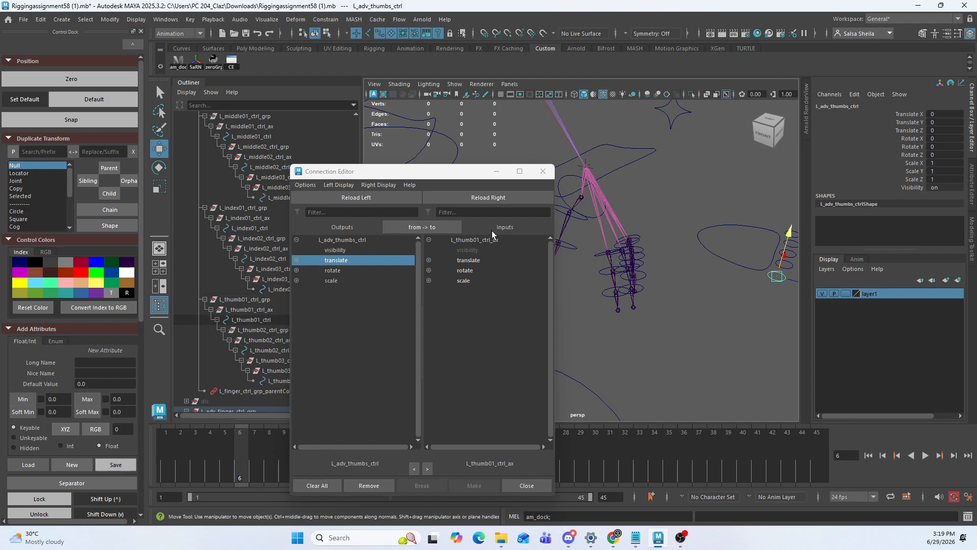
Test-rotate L_thumb01_ctrl_ax about X, undoing a first turn of about -37° and repeating it at about -25°
click(250, 309)
key(e)
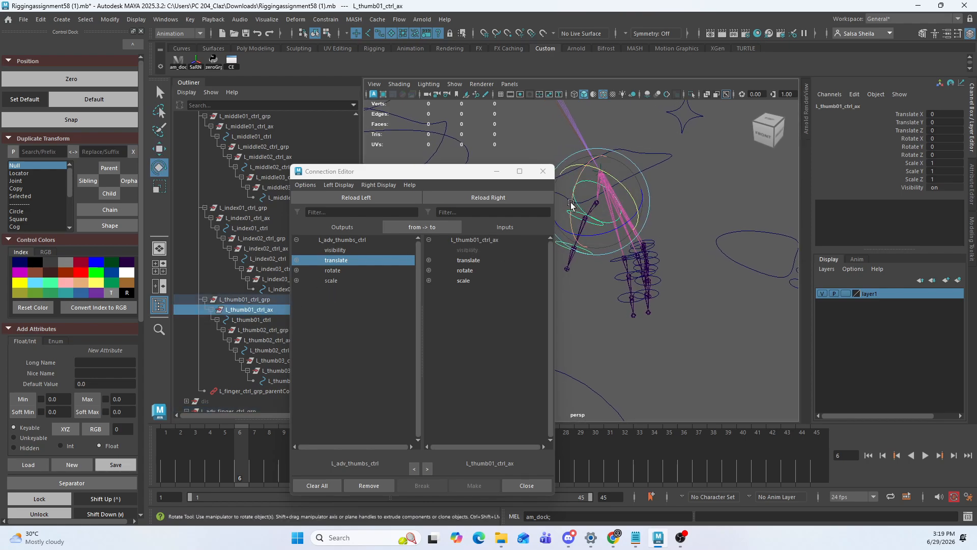
drag(577, 204, 587, 176)
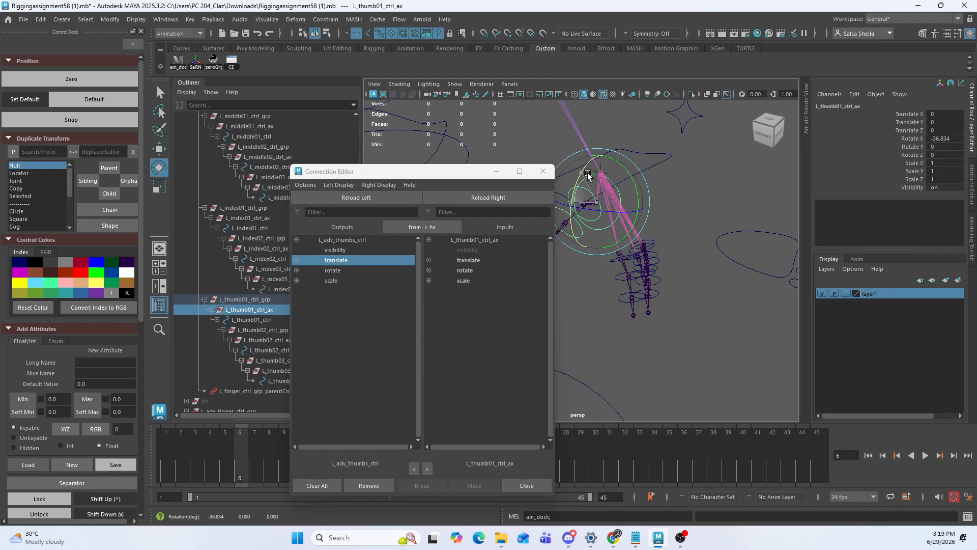
key(ctrl+z)
alt+middle_drag(695, 211, 678, 211)
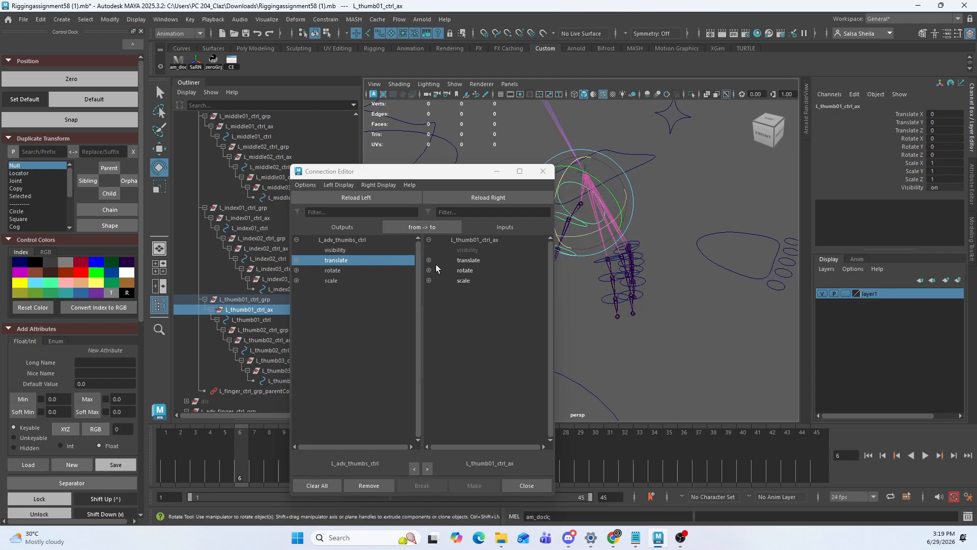
drag(579, 163, 568, 166)
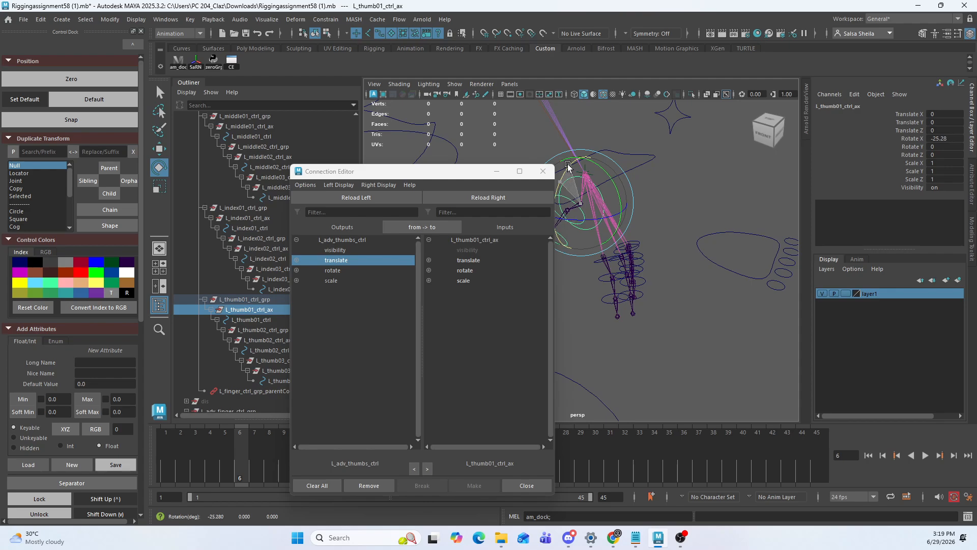
Connect translateY of L_adv_thumbs_ctrl to rotateX of L_thumb01_ctrl_ax
click(425, 270)
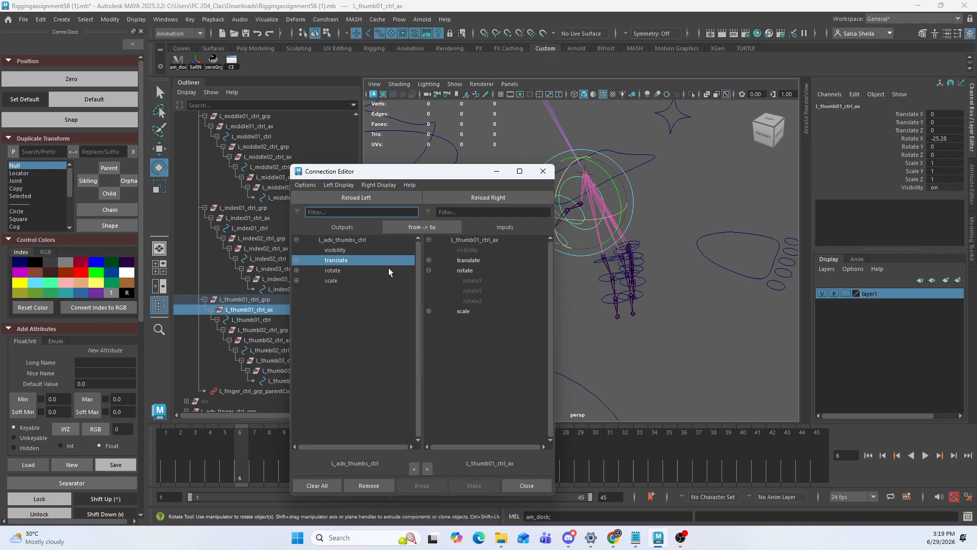
click(296, 260)
click(352, 281)
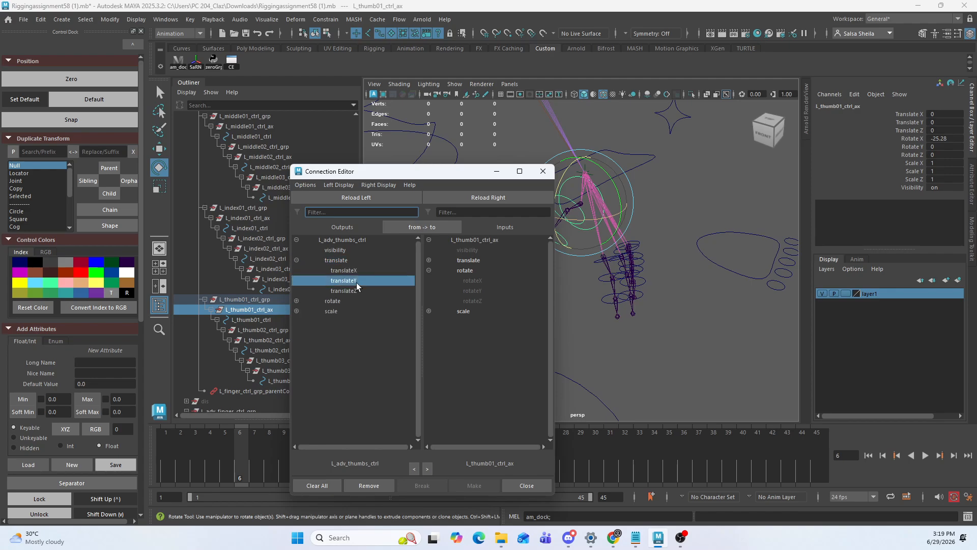
click(472, 279)
drag(437, 171, 282, 170)
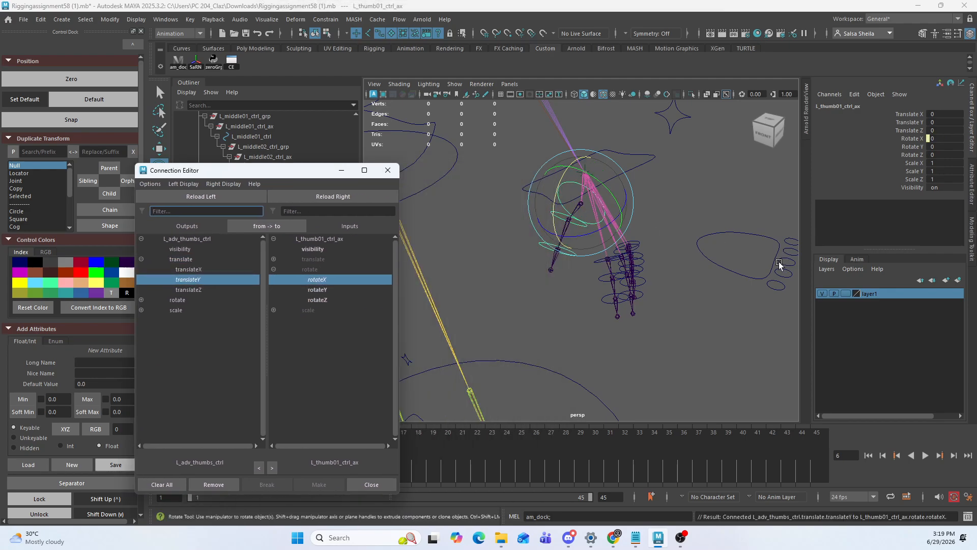
Test the thumb connection by moving L_adv_thumbs_ctrl down to about -6 in Y, and undo the moves
click(701, 261)
key(w)
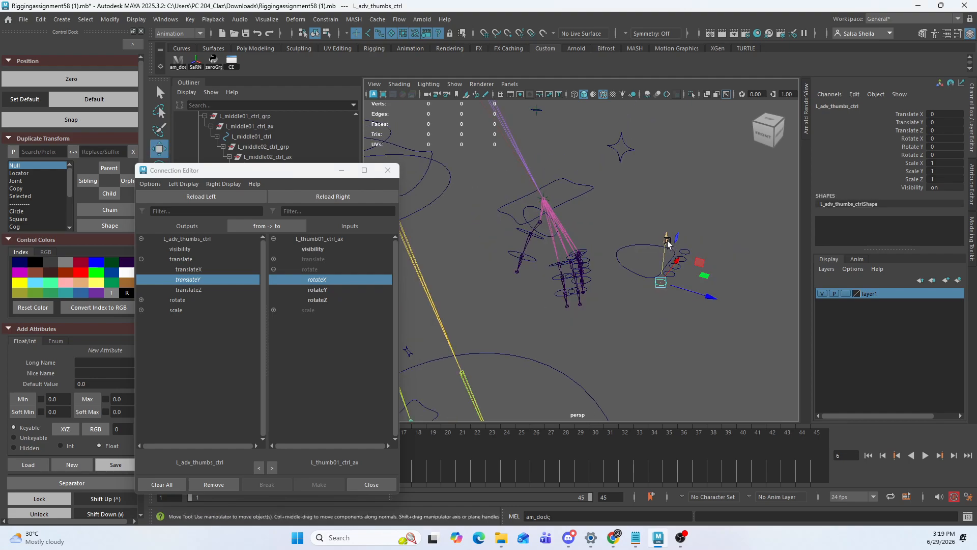
drag(667, 243, 606, 287)
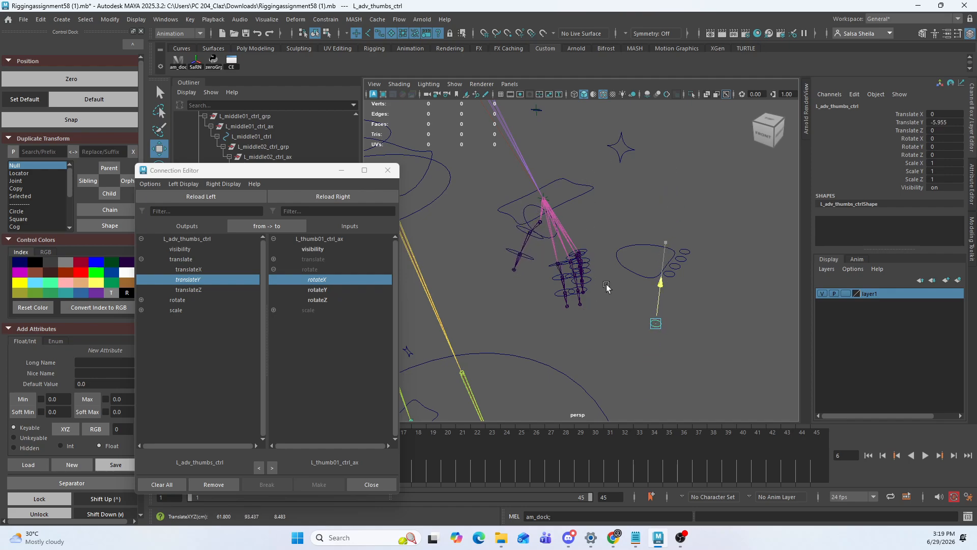
key(ctrl+z)
key(ctrl+z)
key(ctrl+z)
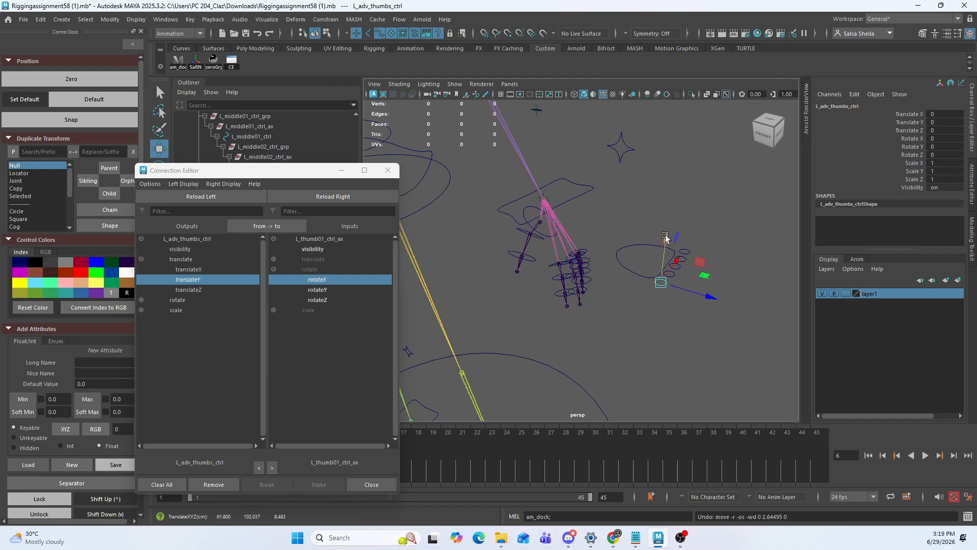
Check the thumb rotation with L_adv_thumbs_ctrl moved to about -4.7 in Y and again upward, undoing each move
drag(665, 238, 665, 260)
alt+drag(595, 243, 541, 207)
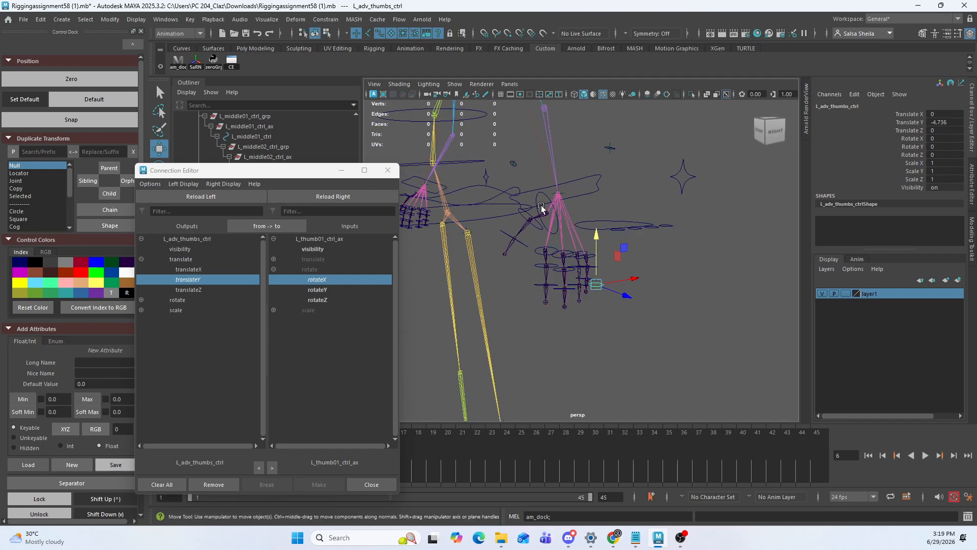
key(ctrl+z)
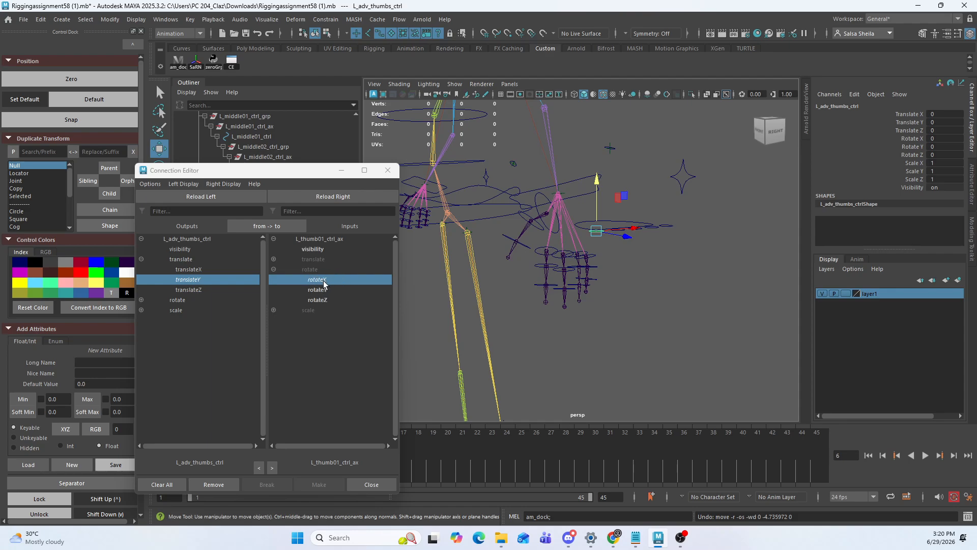
alt+drag(567, 249, 516, 238)
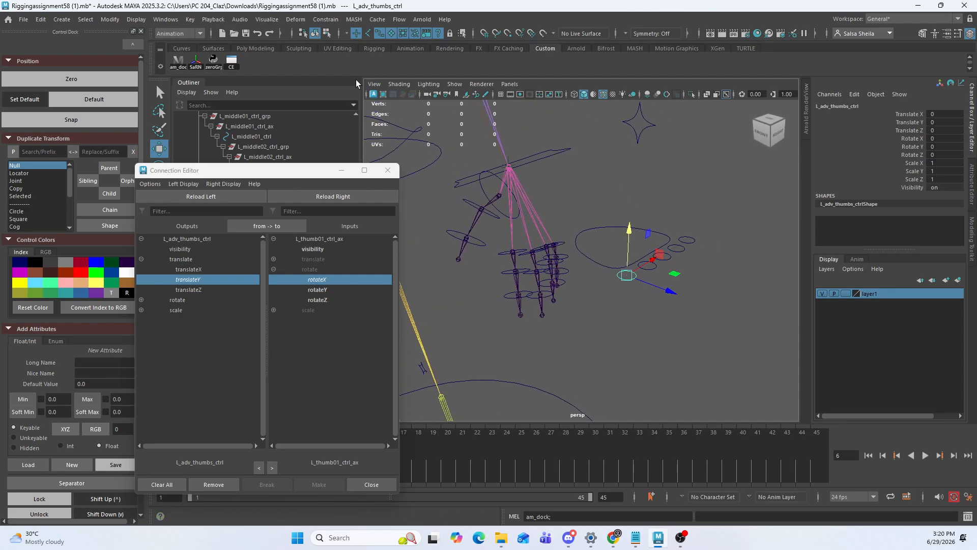
drag(629, 235, 628, 163)
key(ctrl+z)
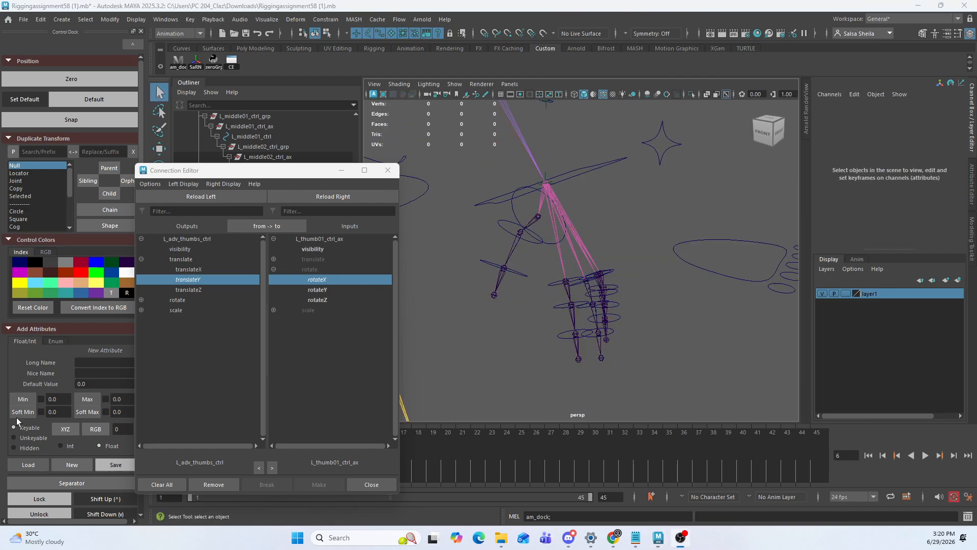
Disconnect translateY of L_adv_thumbs_ctrl from rotateX of L_thumb01_ctrl_ax and close the Connection Editor
alt+drag(483, 307, 455, 304)
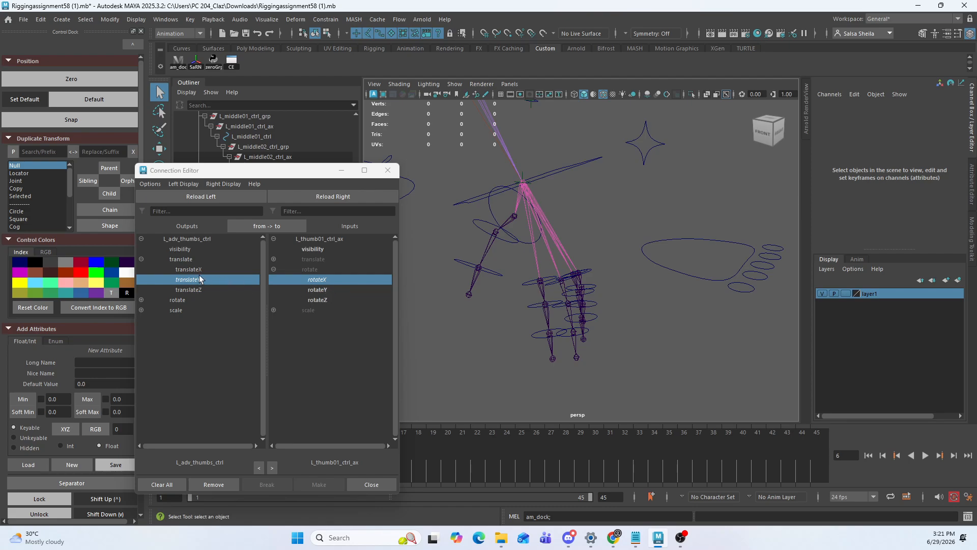
alt+drag(665, 260, 636, 273)
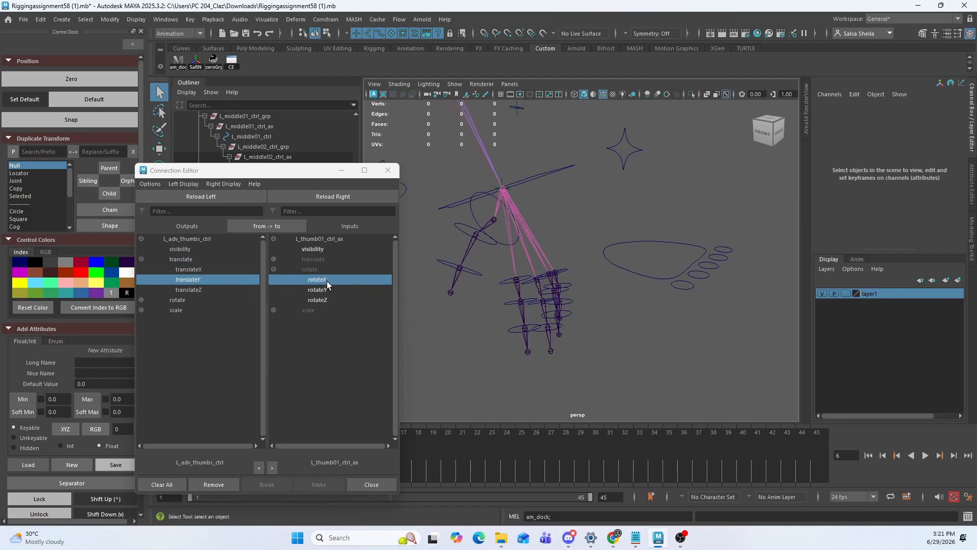
click(328, 280)
click(388, 170)
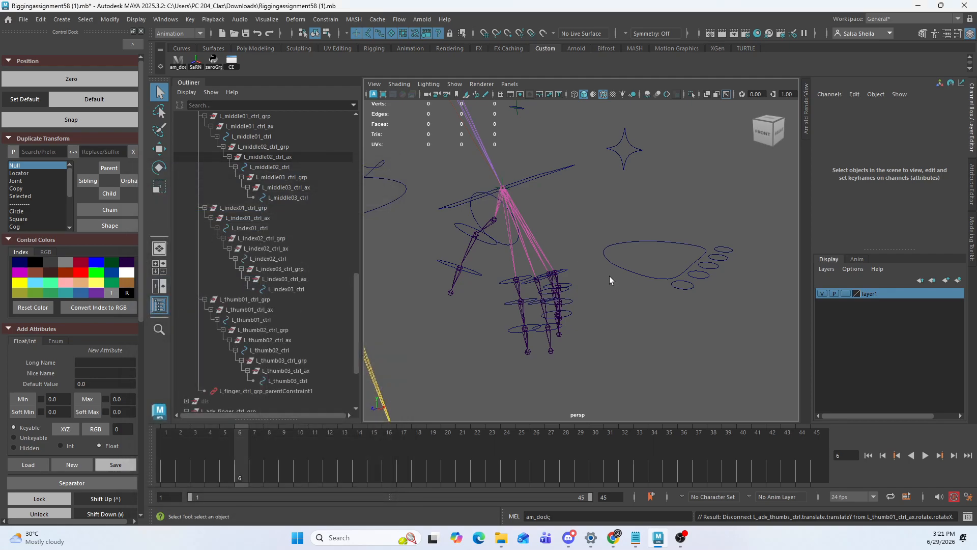
Add a Node Editor shortcut to the Custom shelf and open a new empty graph tab in the Node Editor
drag(677, 276, 684, 292)
click(180, 19)
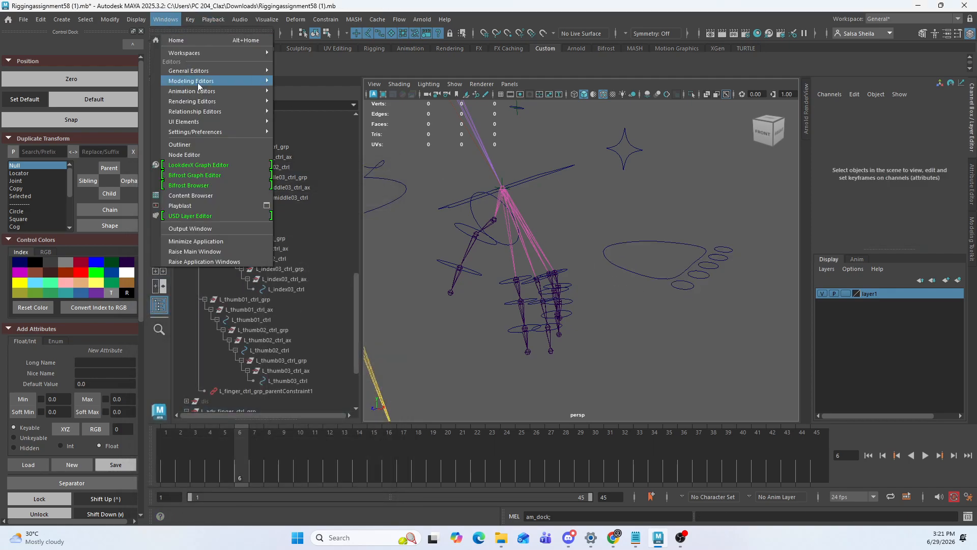
click(285, 78)
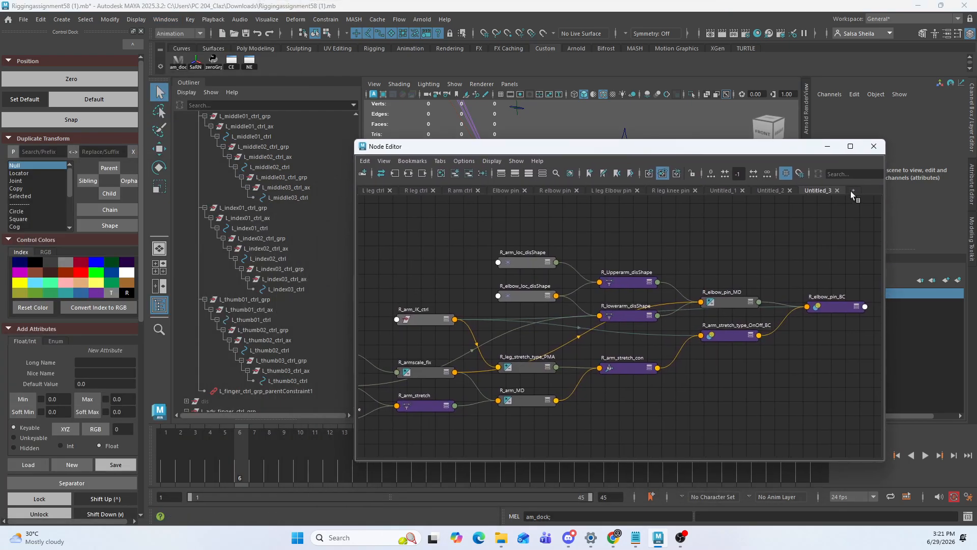
click(853, 191)
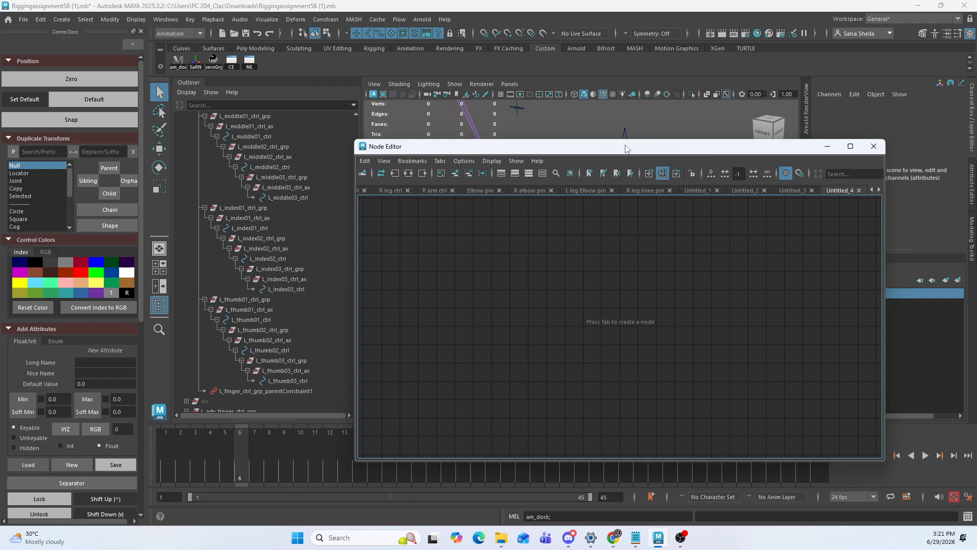
Add L_adv_thumbs_ctrl and its shape node to the empty Node Editor graph
drag(625, 148, 618, 295)
click(663, 187)
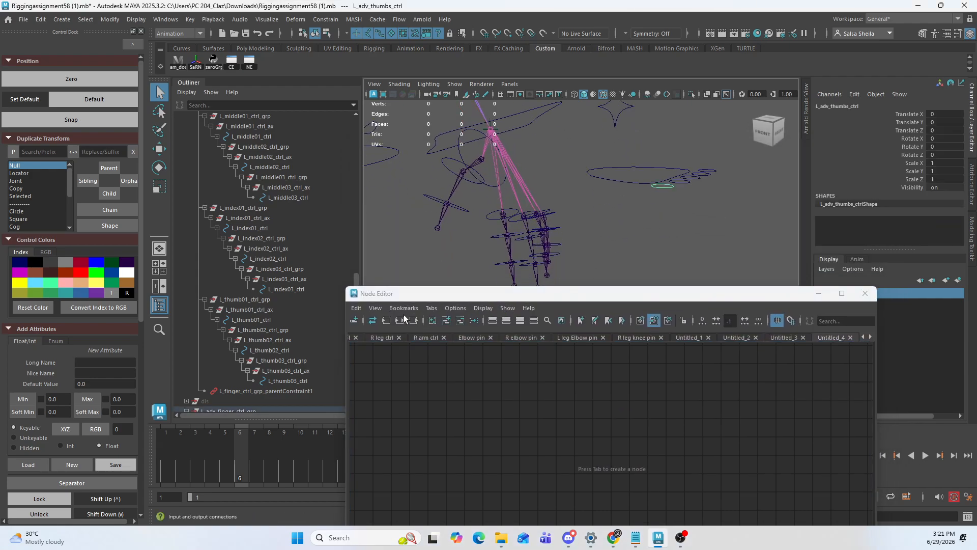
click(447, 323)
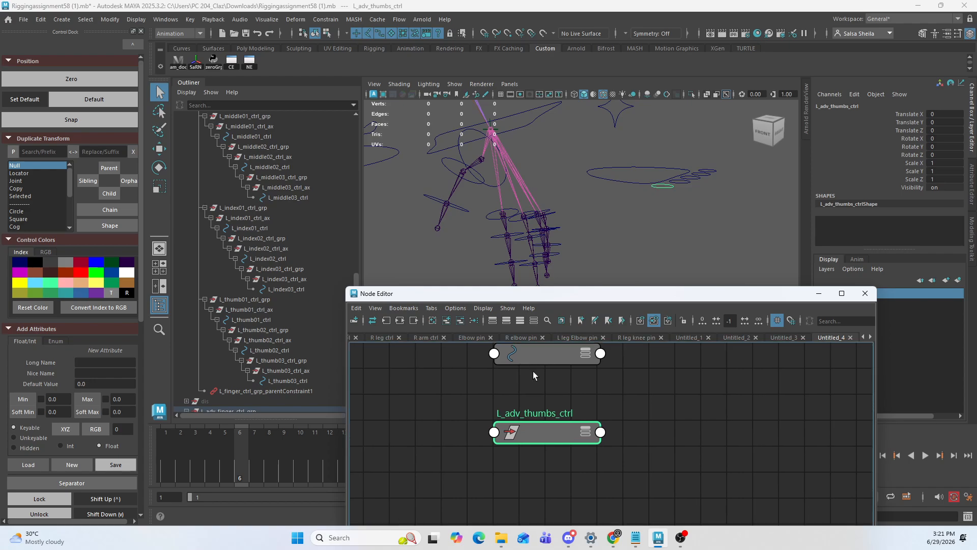
Expand L_adv_thumbs_ctrl and its shape node to show all attributes, and move the shape node aside to free space beside the control
drag(565, 434, 498, 404)
key(3)
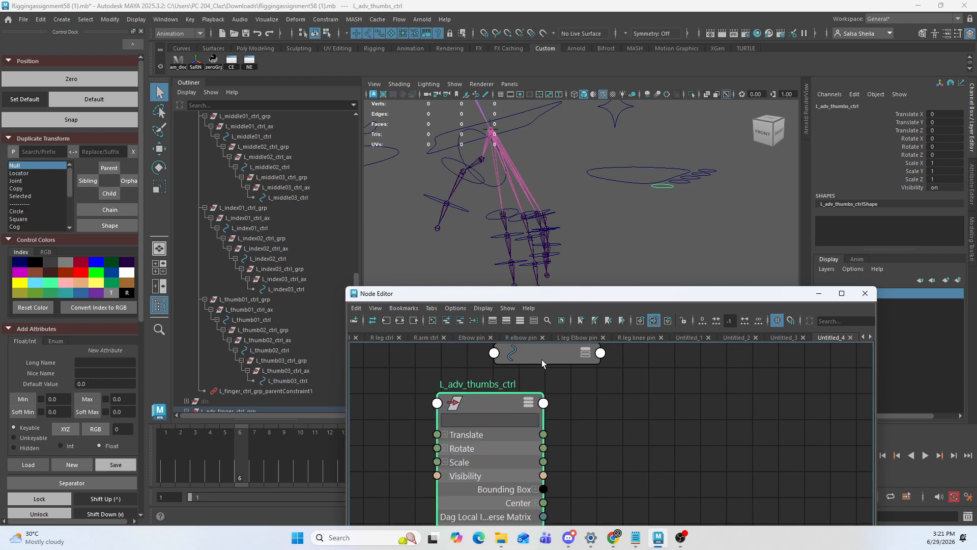
drag(541, 359, 639, 392)
key(3)
scroll(647, 399, down, 3)
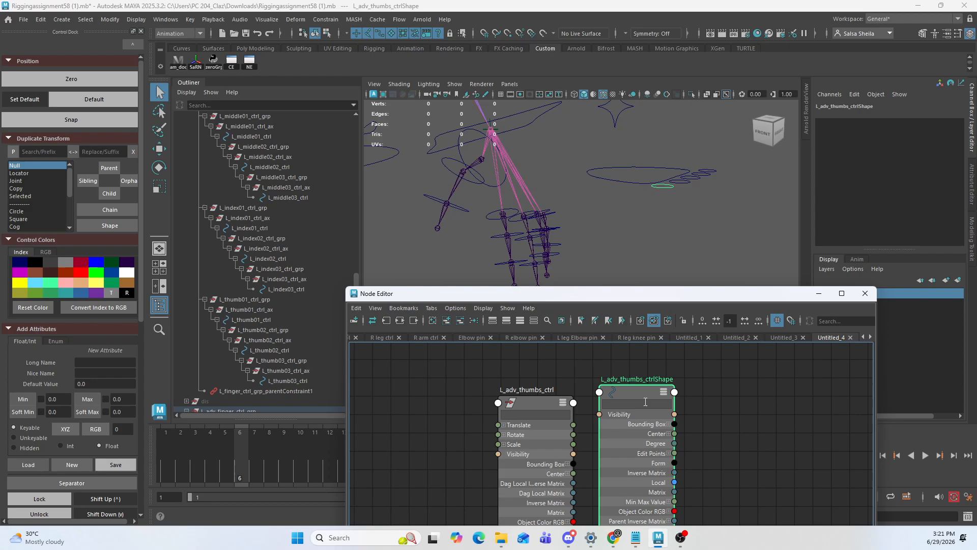
alt+middle_drag(645, 399, 635, 377)
drag(632, 372, 319, 383)
drag(533, 380, 516, 370)
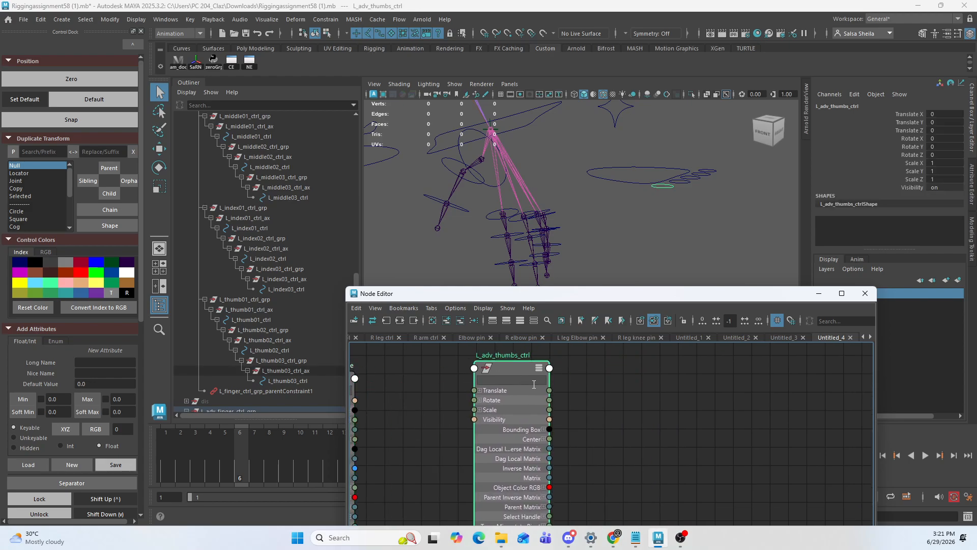
alt+middle_drag(515, 370, 617, 369)
alt+middle_drag(677, 393, 627, 392)
Create a multiplyDivide node in the empty area beside L_adv_thumbs_ctrl
click(627, 392)
key(Tab)
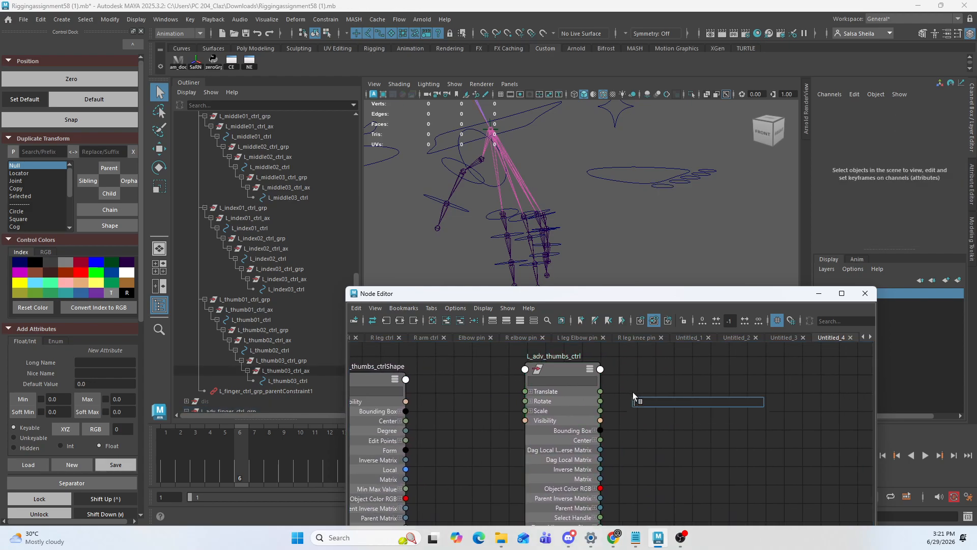
text(multipl)
key(Down)
key(Down)
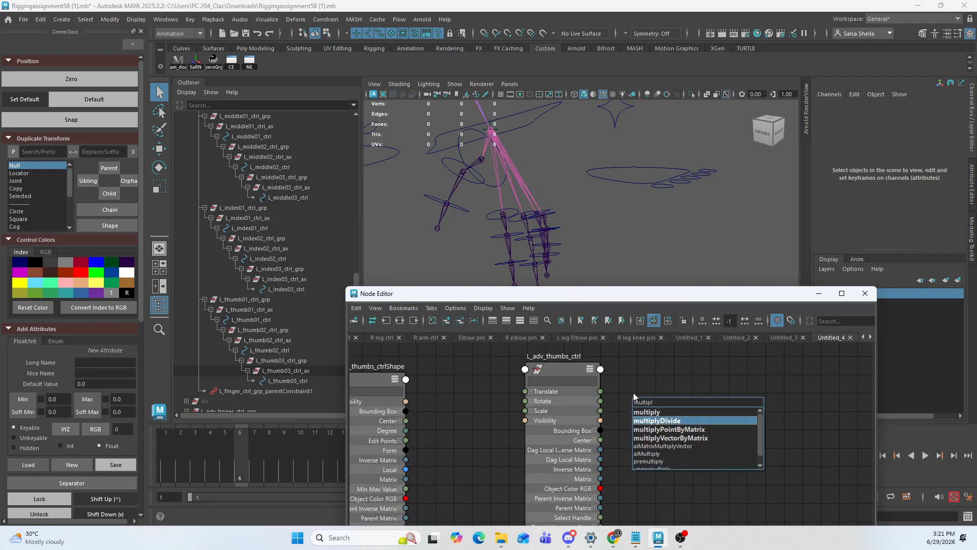
key(Return)
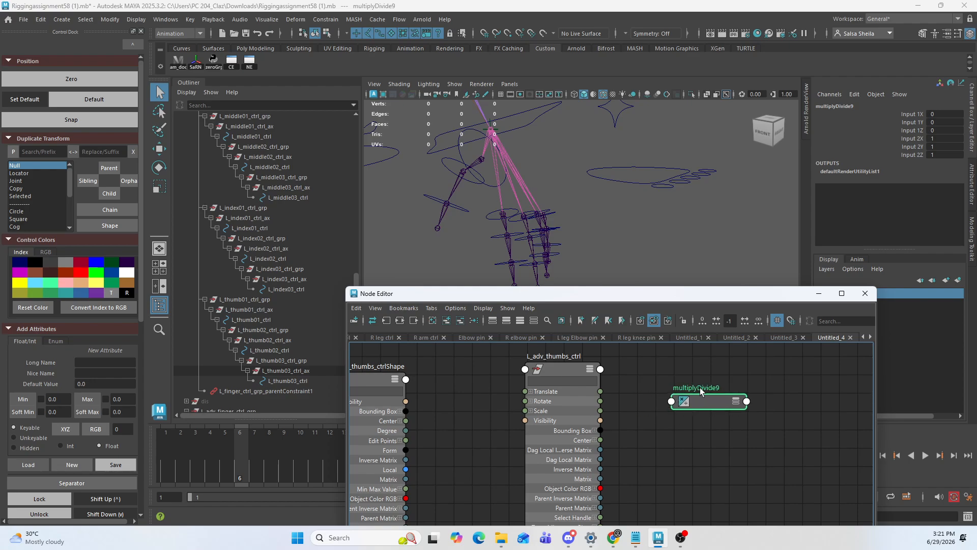
Rename the new multiplyDivide node as L_thumbs_ax_MD and place it beside L_adv_thumbs_ctrl
double_click(700, 387)
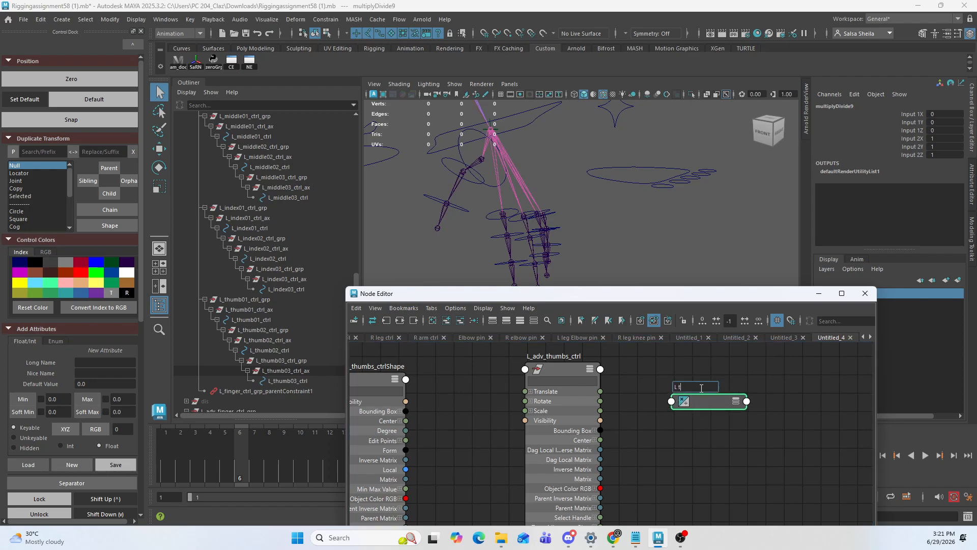
text(L thumbs ax)
key(Return)
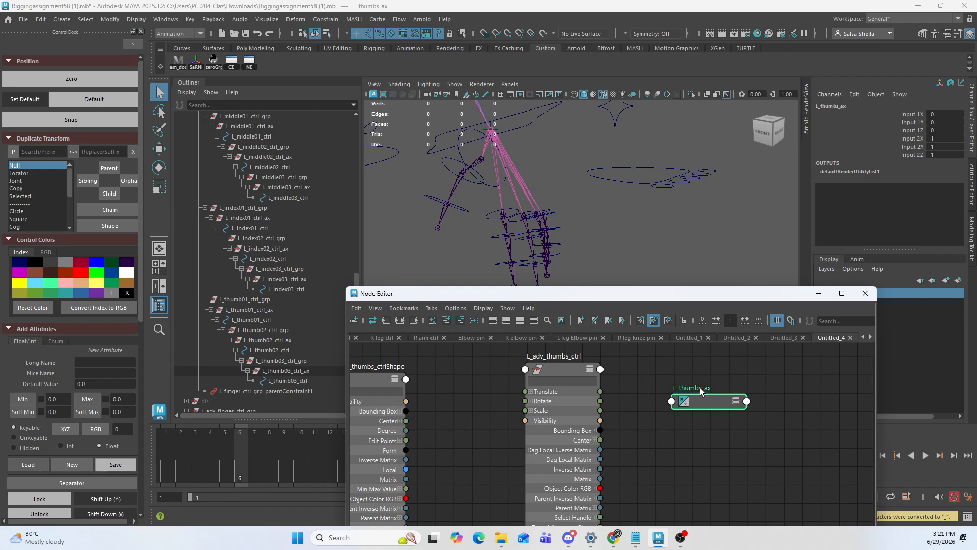
drag(706, 404, 712, 393)
click(725, 373)
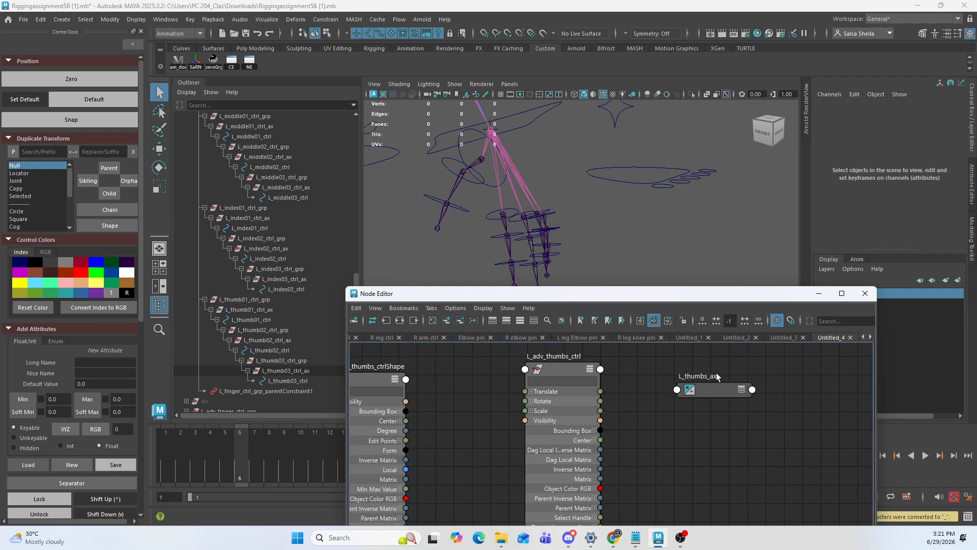
double_click(711, 375)
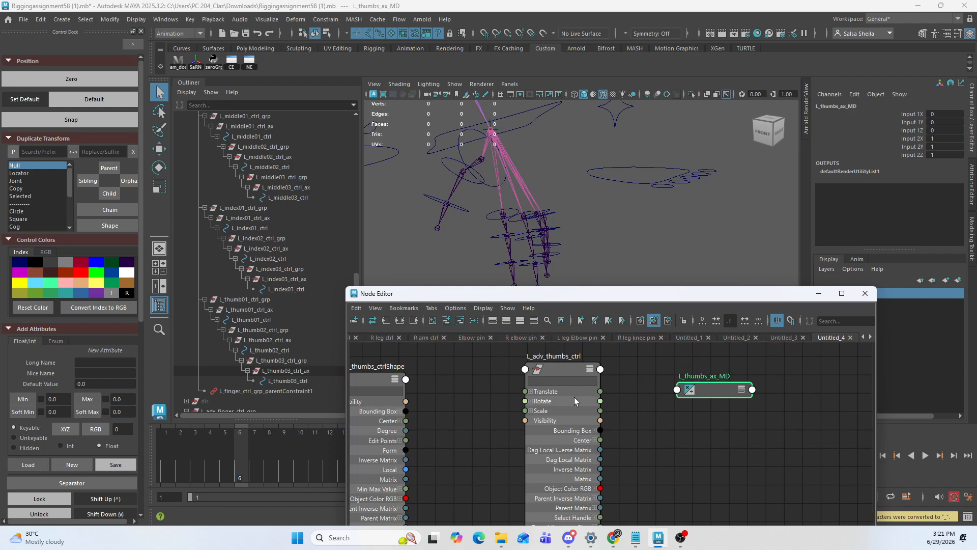
Connect Translate Y of L_adv_thumbs_ctrl to Input 1X of L_thumbs_ax_MD and expand the Input 1 attributes
click(531, 392)
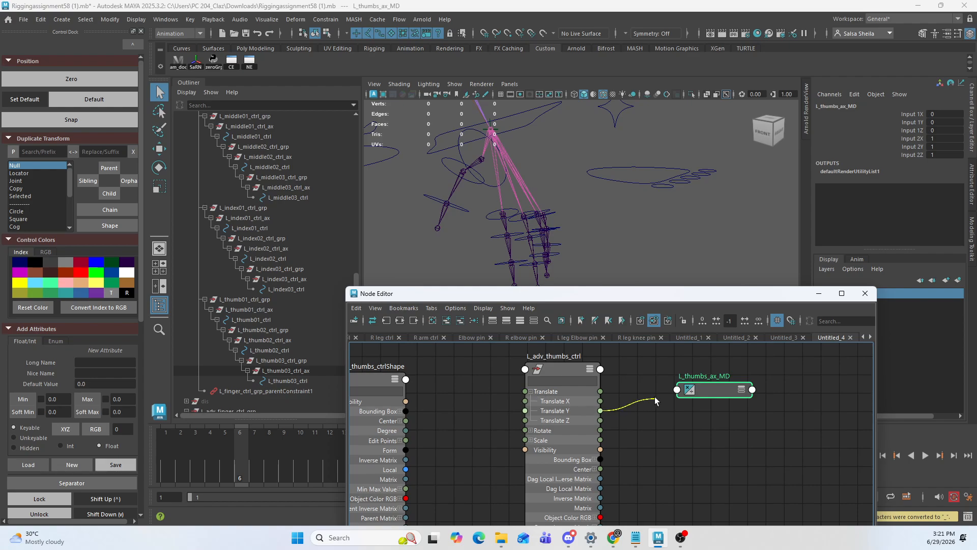
drag(677, 393, 677, 392)
mouse_move(710, 396)
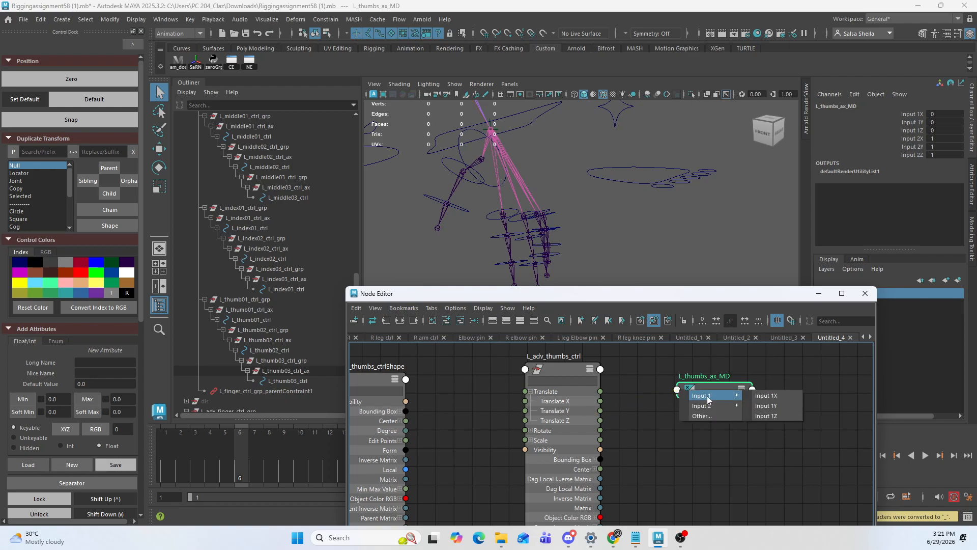
click(767, 397)
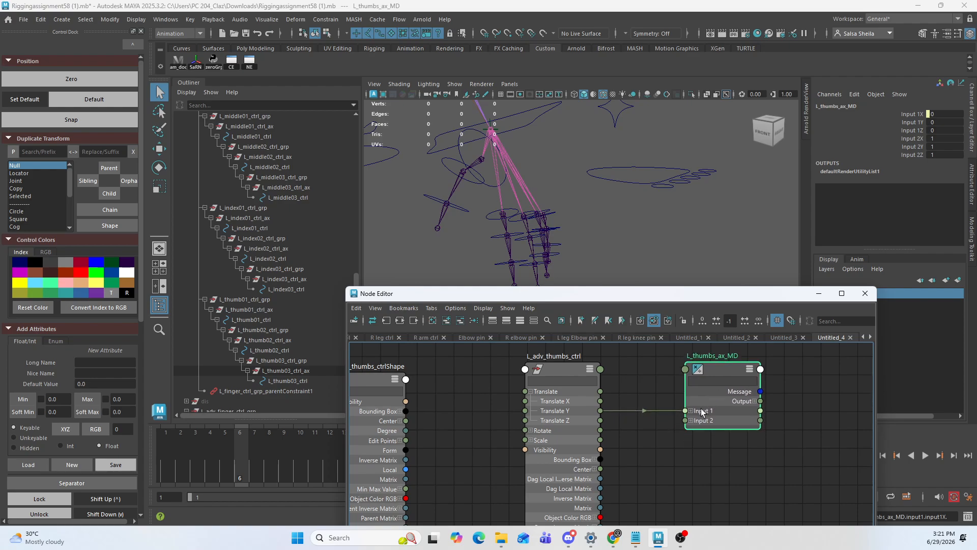
click(691, 411)
Check the movement axes of L_adv_thumbs_ctrl and connect its Translate Z to Input 1Y of L_thumbs_ax_MD
click(667, 189)
key(w)
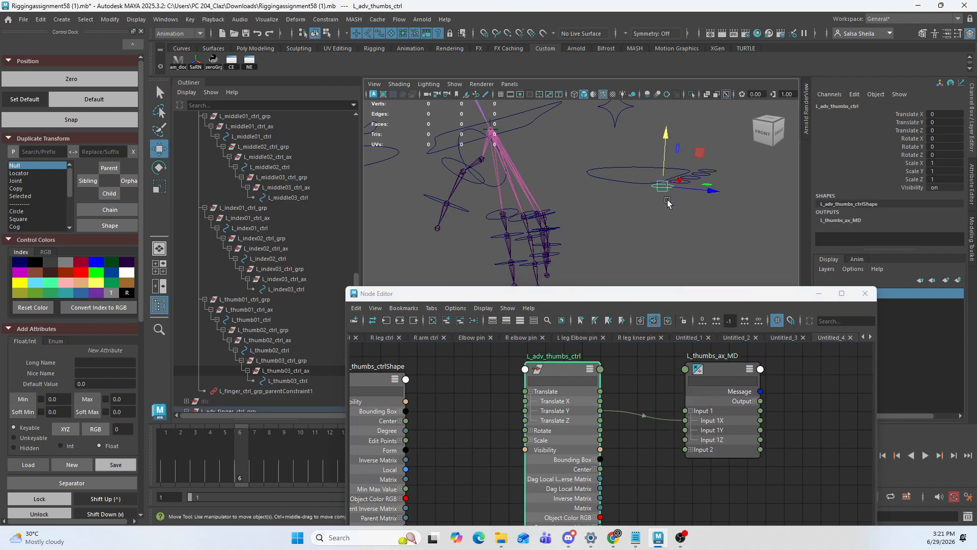
alt+drag(667, 200, 716, 247)
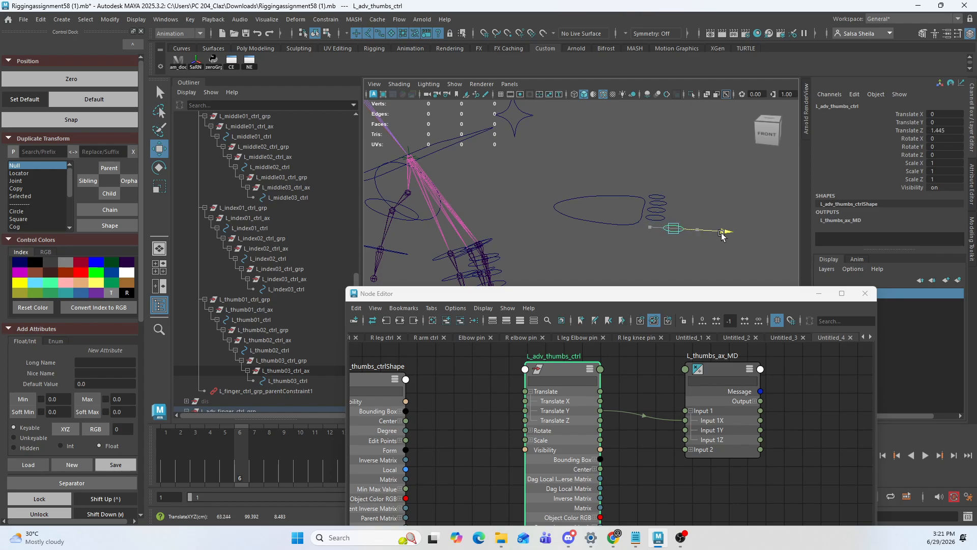
drag(600, 420, 686, 431)
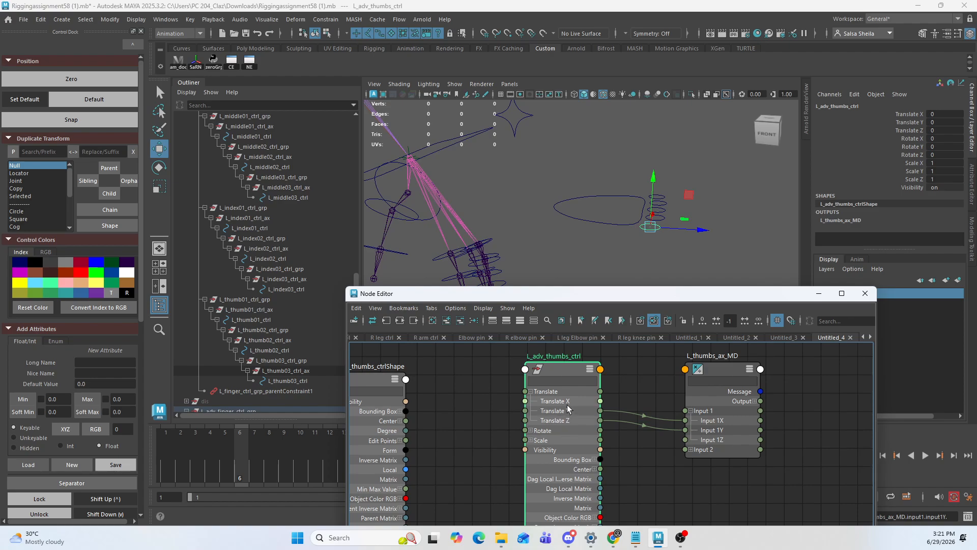
alt+drag(698, 218, 615, 234)
key(ctrl+z)
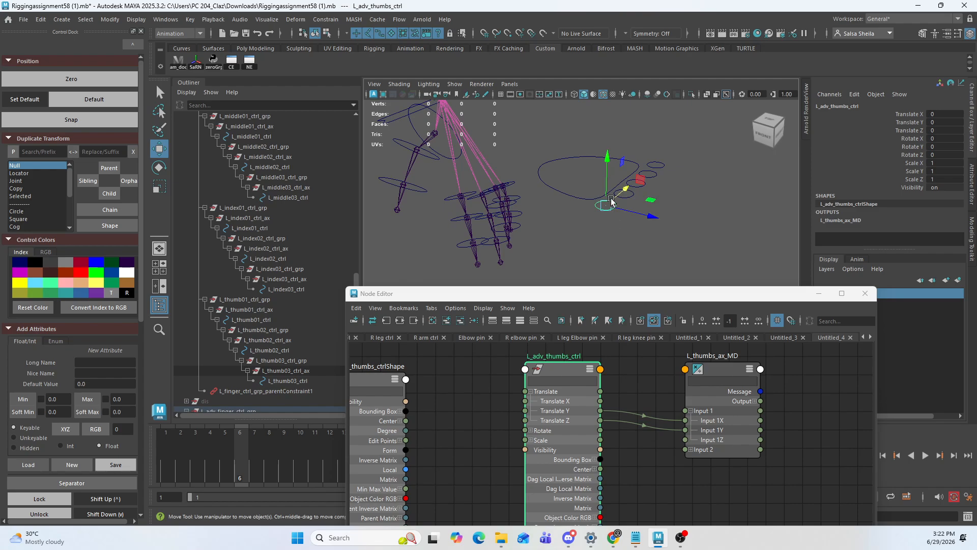
alt+drag(490, 209, 532, 219)
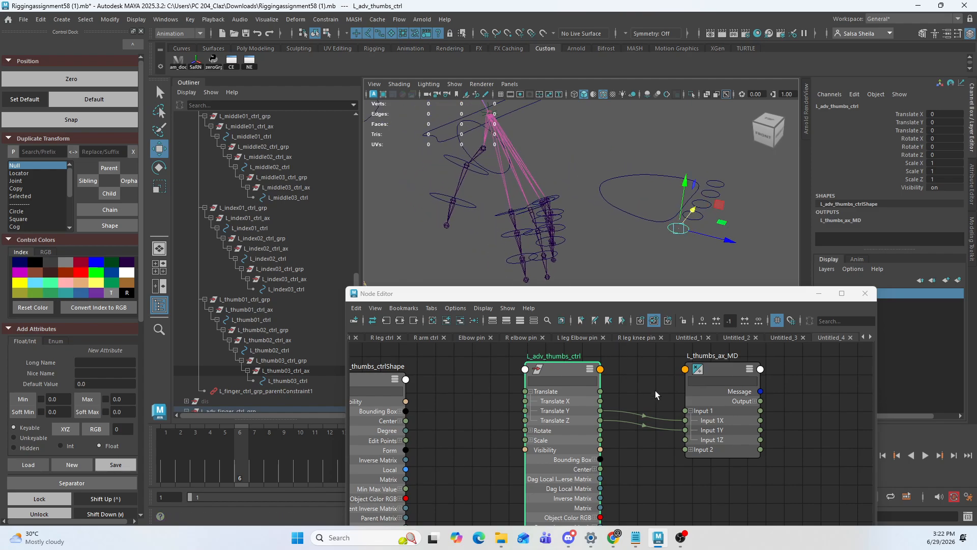
Add the L_thumb01_ctrl_ax group to the node graph, beyond L_thumbs_ax_MD
drag(717, 368, 704, 360)
key(q)
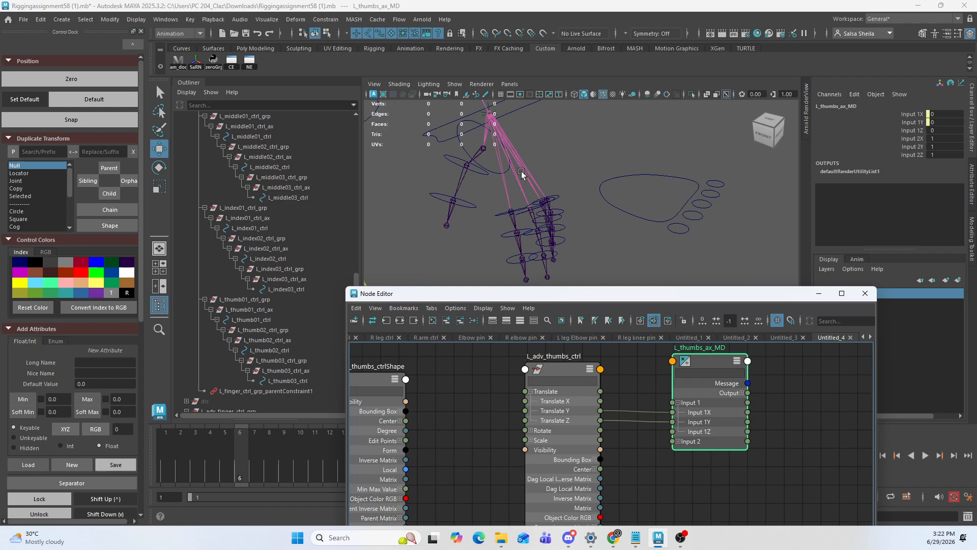
drag(490, 171, 490, 171)
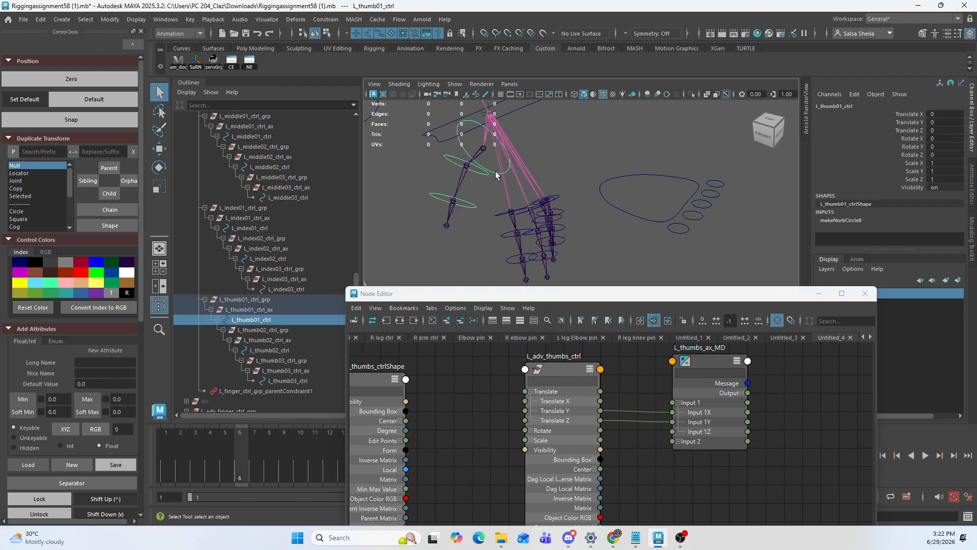
alt+middle_drag(676, 390, 641, 391)
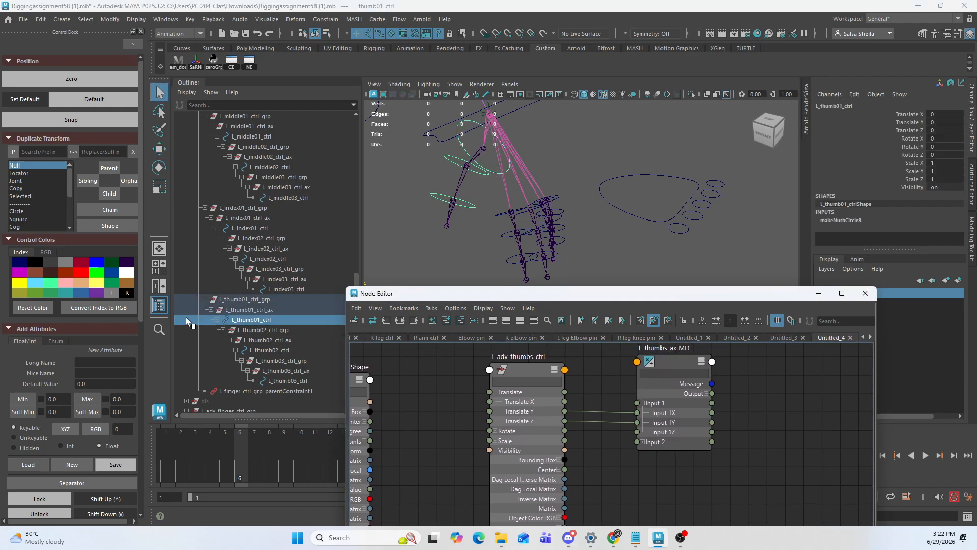
click(268, 309)
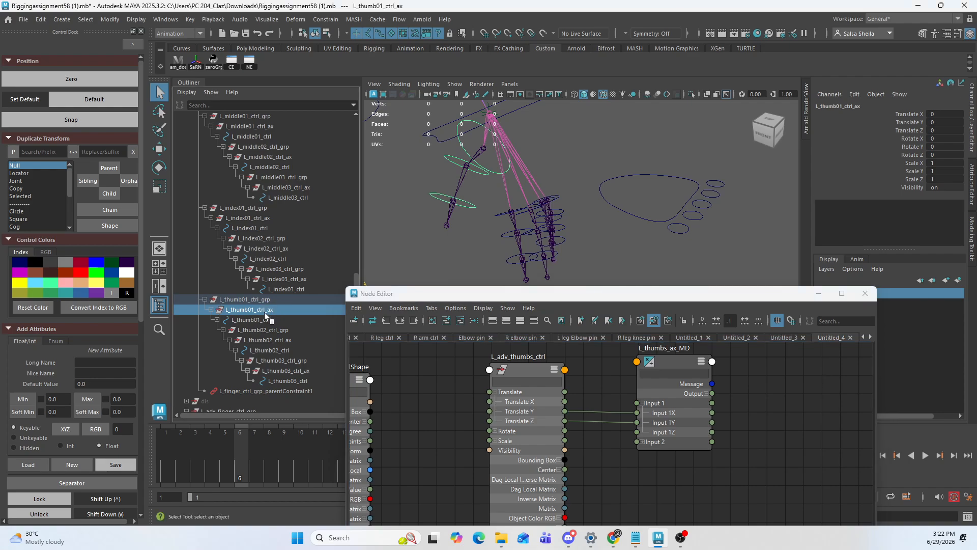
click(448, 321)
alt+middle_drag(764, 438, 578, 390)
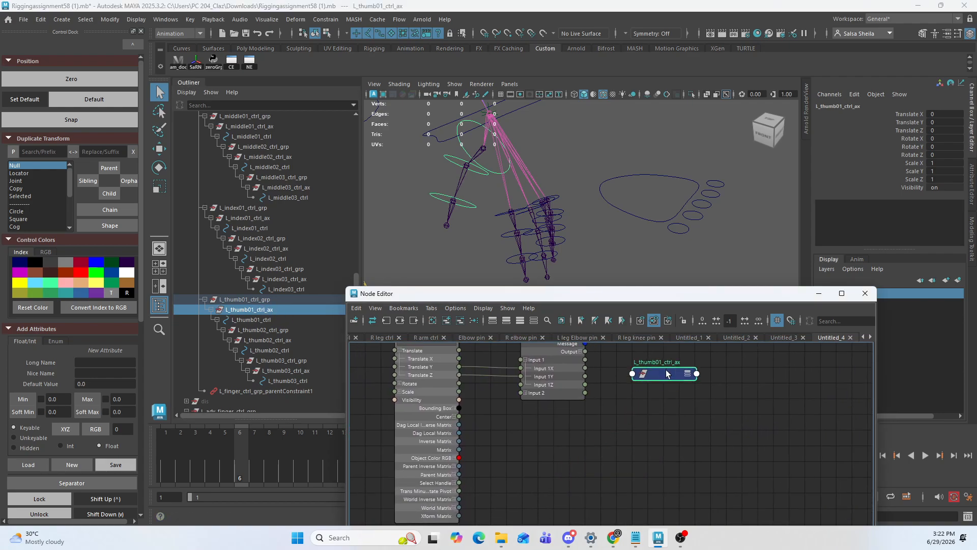
Add L_thumb02_ctrl_ax and L_thumb03_ctrl_ax to the graph and place them below L_thumb01_ctrl_ax
click(280, 340)
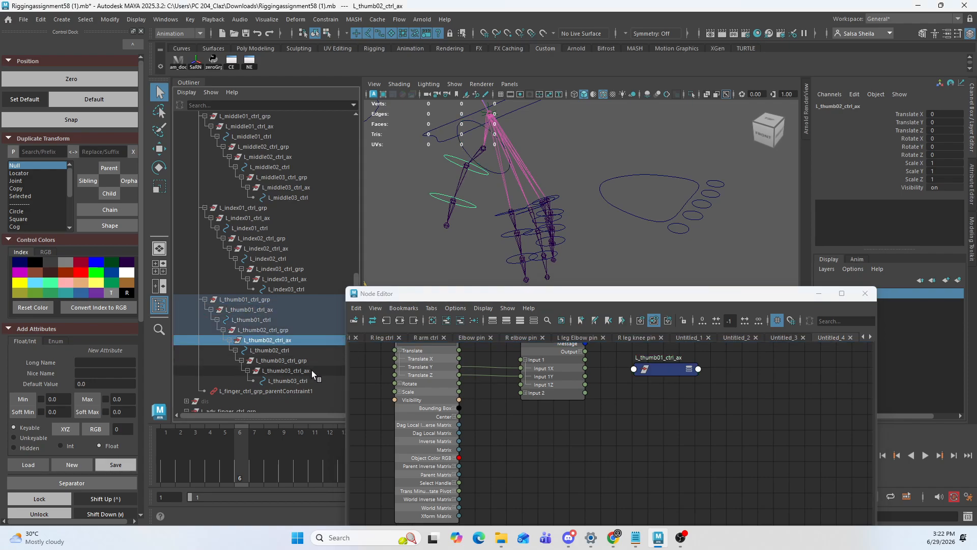
ctrl+click(305, 370)
click(448, 321)
scroll(714, 447, down, 2)
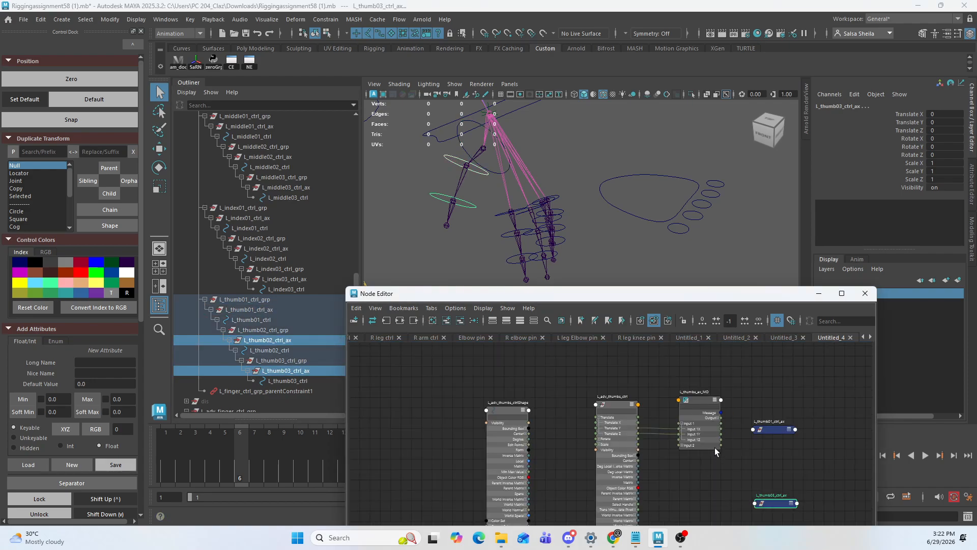
alt+middle_drag(714, 447, 641, 428)
drag(660, 448, 683, 396)
scroll(664, 367, up, 4)
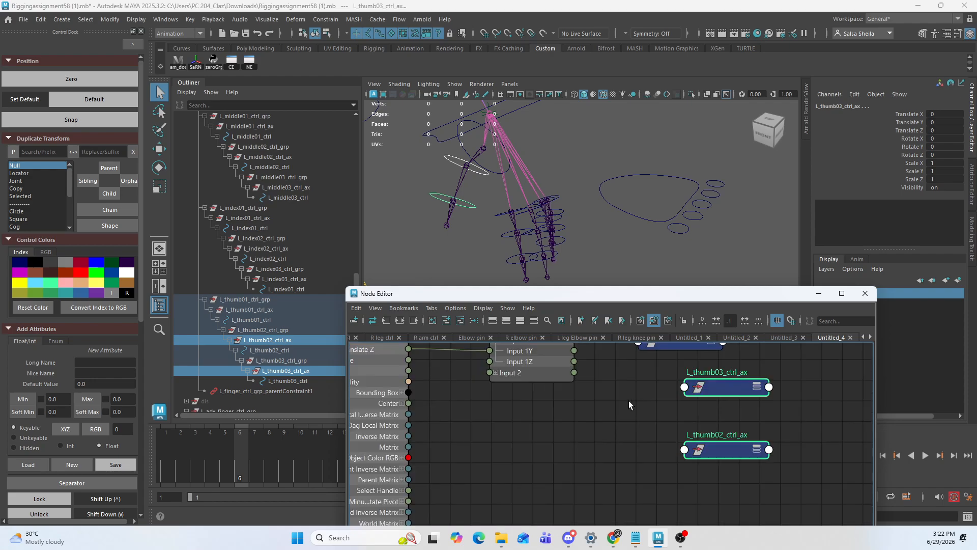
Check the X rotation of L_thumb01_ctrl_ax and connect Output X of L_thumbs_ax_MD to its Rotate X
click(540, 356)
drag(508, 396, 496, 422)
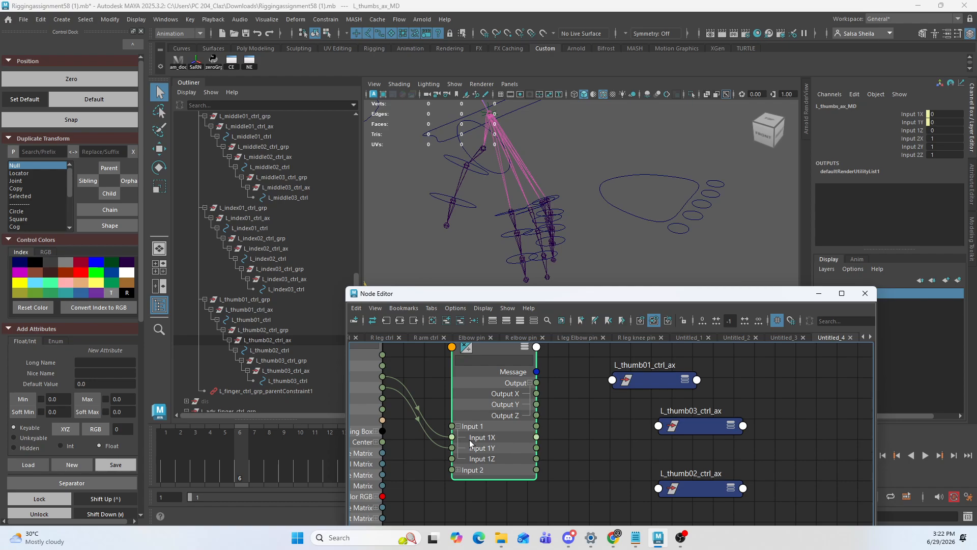
drag(643, 381, 678, 360)
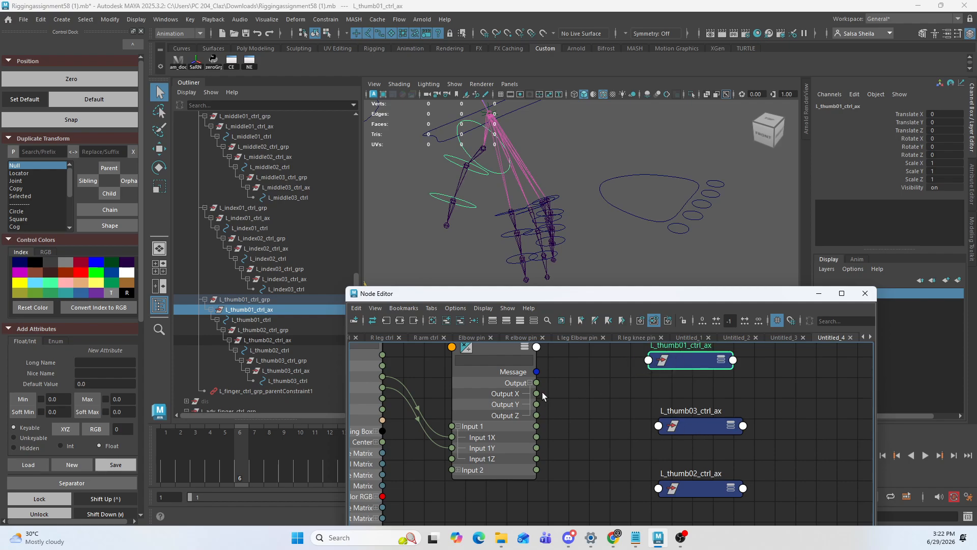
key(3)
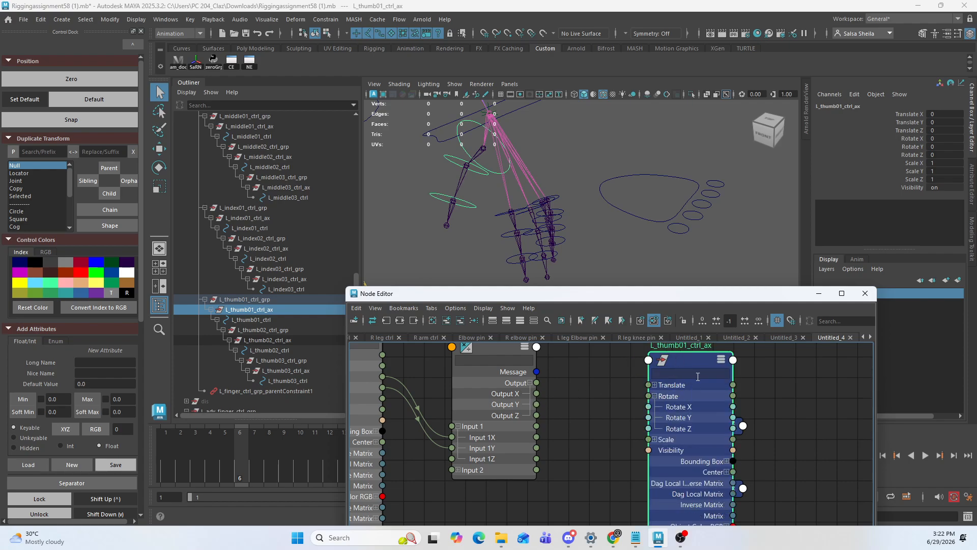
click(655, 396)
key(e)
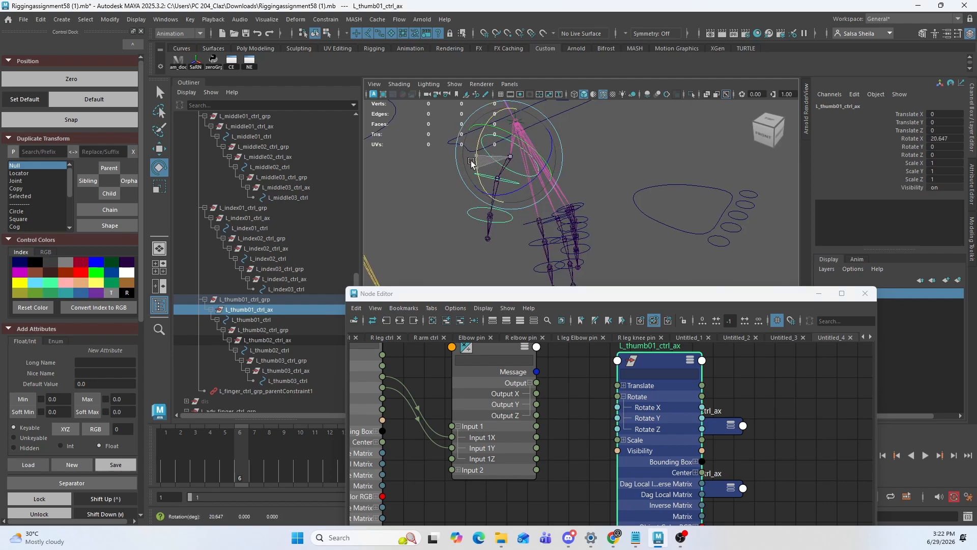
click(535, 389)
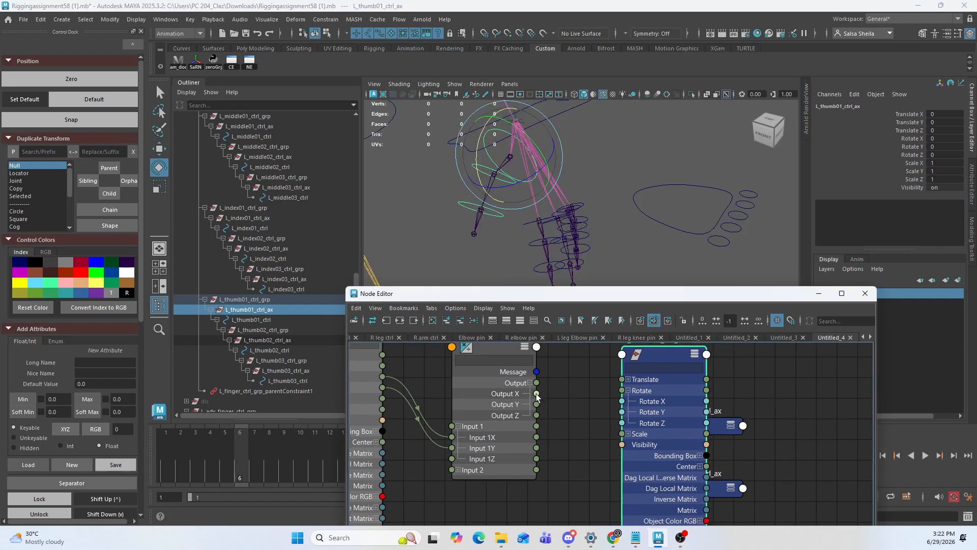
drag(537, 394, 622, 401)
Arrange L_thumb03_ctrl_ax and L_thumb02_ctrl_ax with their Rotate channels expanded, and connect Output Y of L_thumbs_ax_MD to both Rotate X inputs
drag(285, 370, 738, 466)
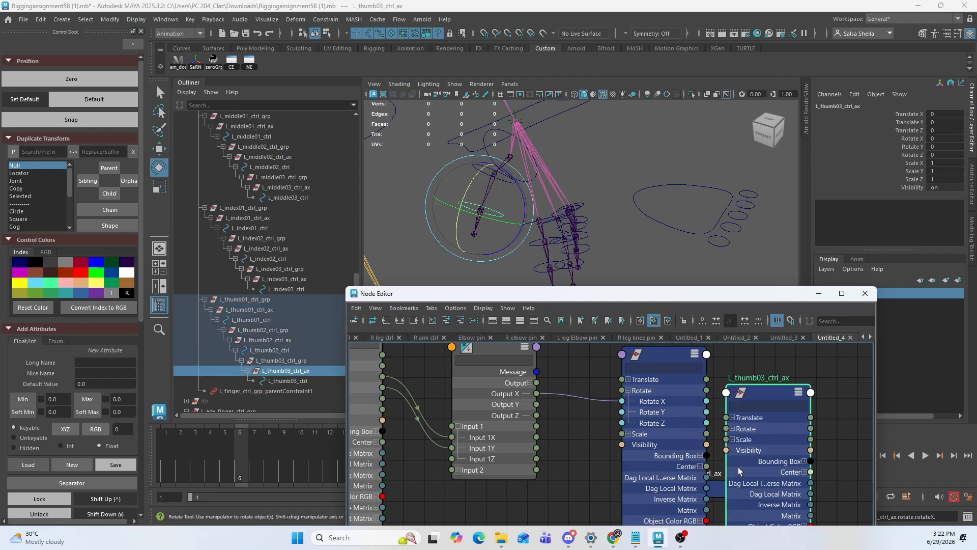
drag(267, 340, 844, 414)
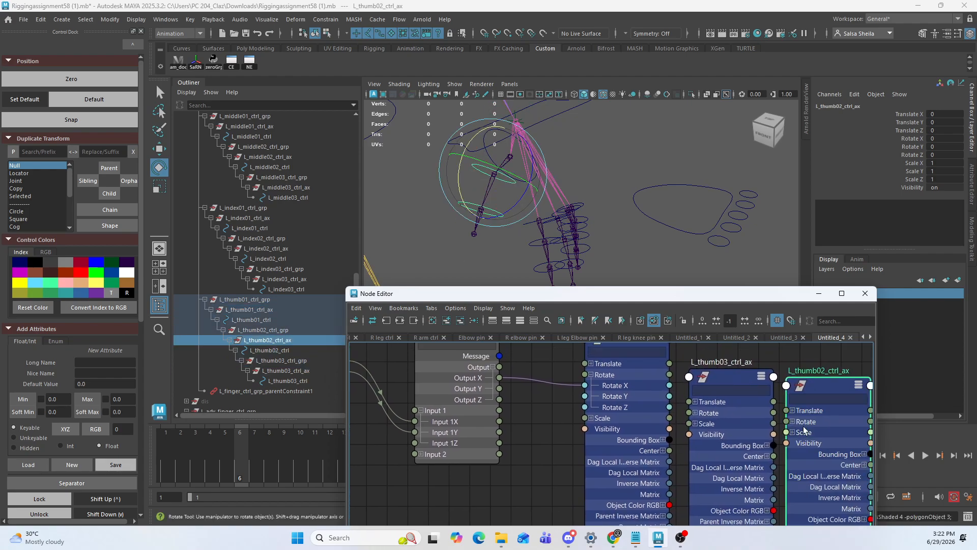
click(792, 422)
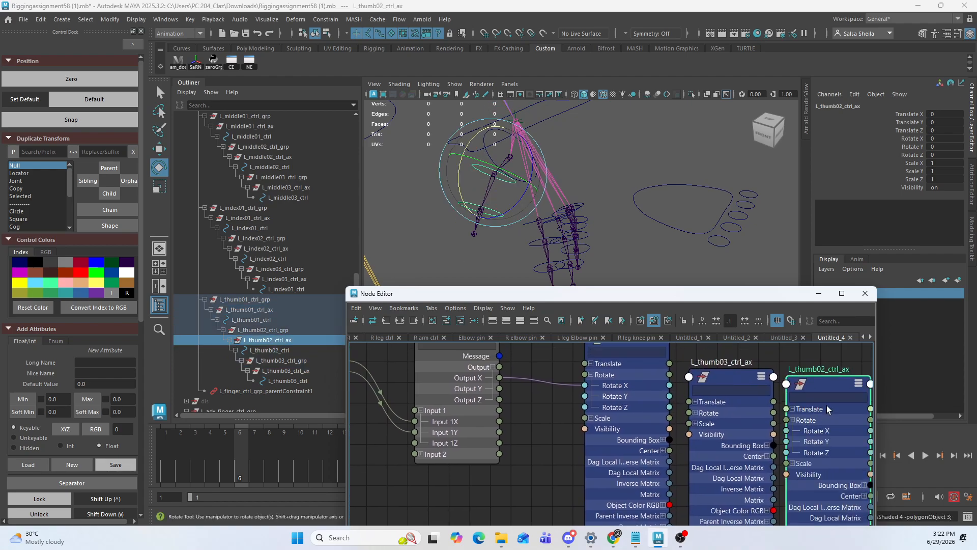
click(695, 413)
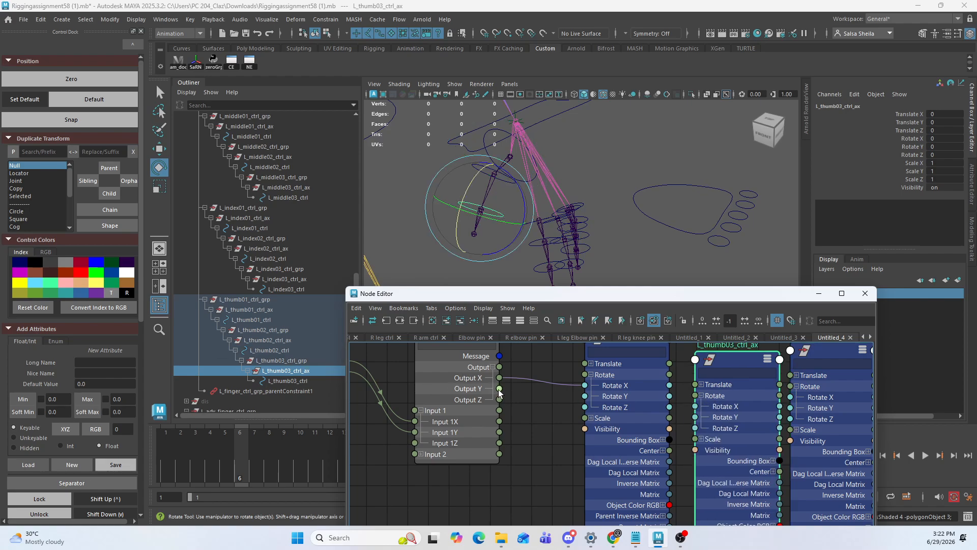
drag(499, 388, 699, 411)
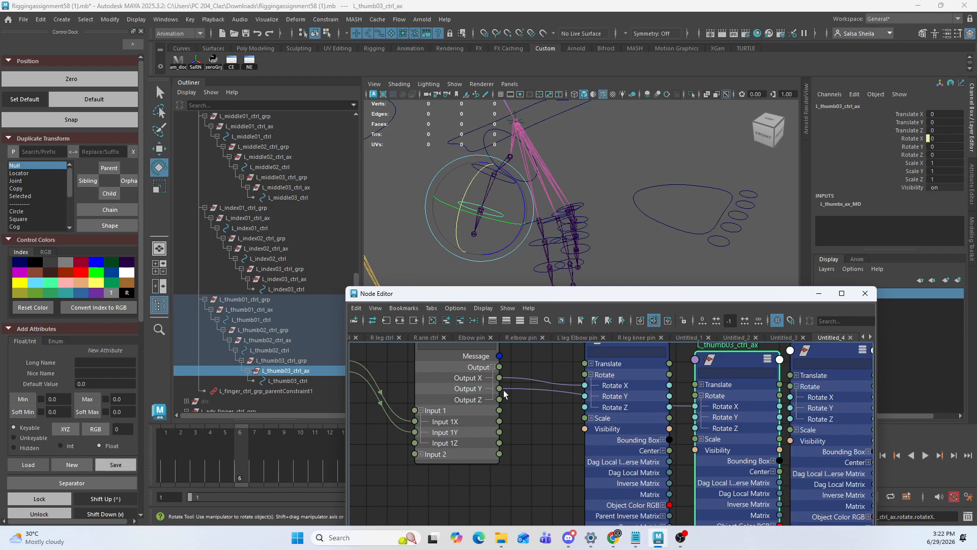
mouse_move(791, 385)
mouse_down()
mouse_move(794, 405)
mouse_move(792, 396)
mouse_up()
Set Input 2 X and Y of the L_thumbs_ax_MD node to 10
drag(462, 369, 466, 378)
key(ctrl+a)
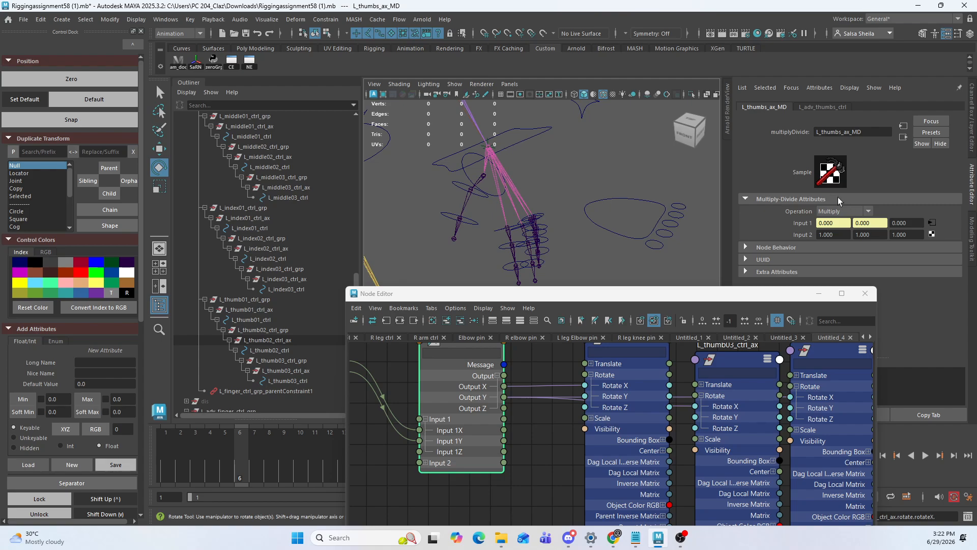
text(10)
key(Tab)
text(10)
key(Return)
Test the thumb rig by moving L_adv_thumbs_ctrl along its Y and Z axes
alt+middle_drag(642, 238, 624, 225)
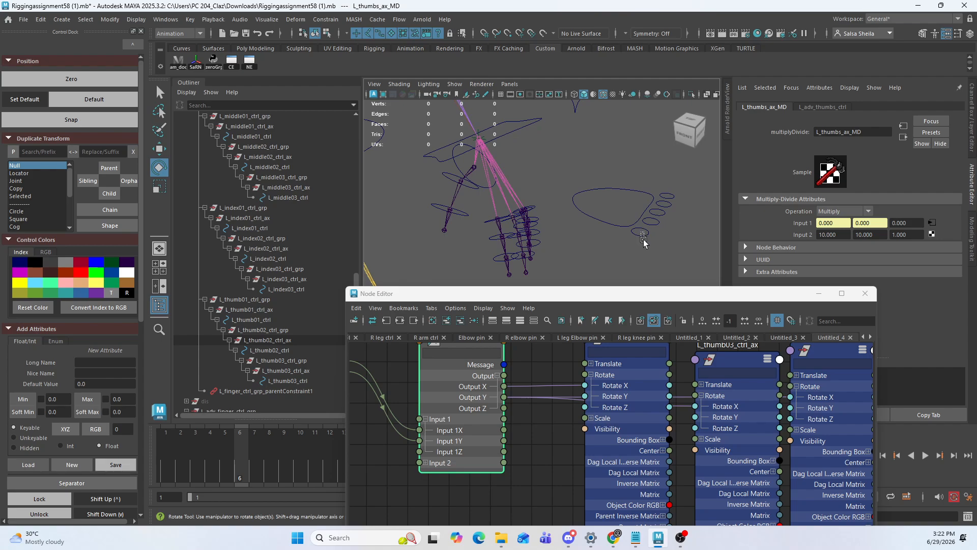
click(637, 237)
key(w)
mouse_move(642, 205)
mouse_down()
mouse_move(642, 153)
mouse_move(642, 213)
mouse_move(642, 159)
mouse_move(641, 198)
mouse_up()
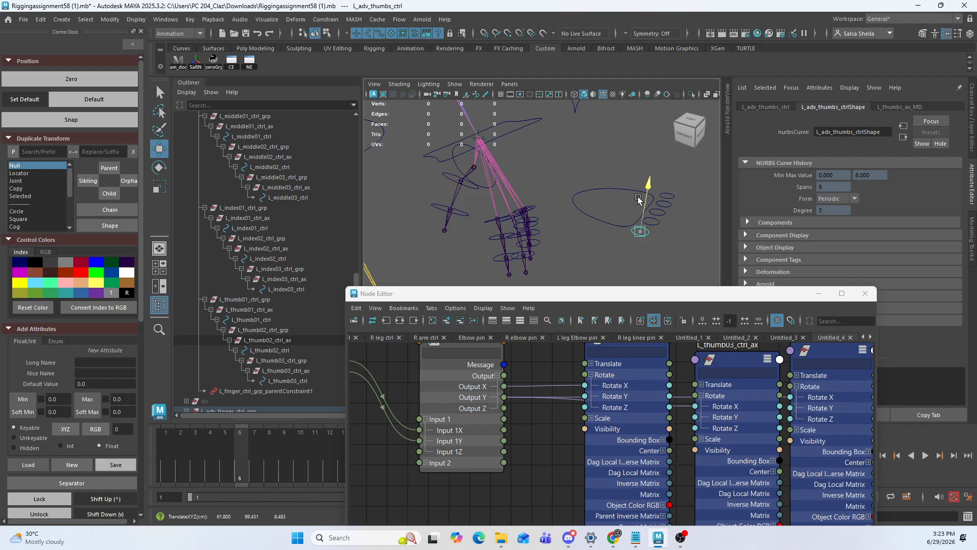
alt+middle_drag(651, 220, 627, 191)
drag(662, 209, 616, 199)
key(q)
Select L_thumb03_ctrl_ax and check its rotation axes against the thumb tip control
click(444, 187)
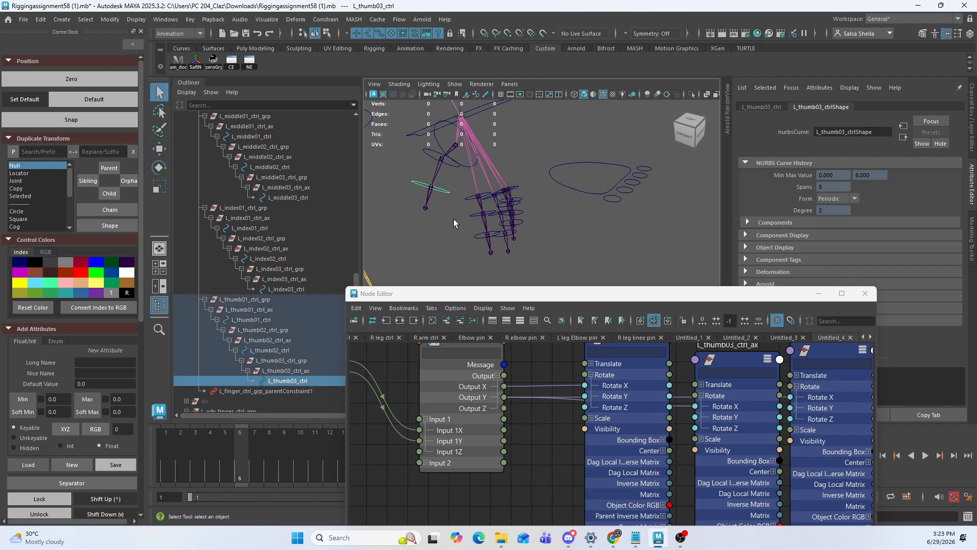
click(296, 370)
key(e)
alt+middle_drag(454, 204, 459, 203)
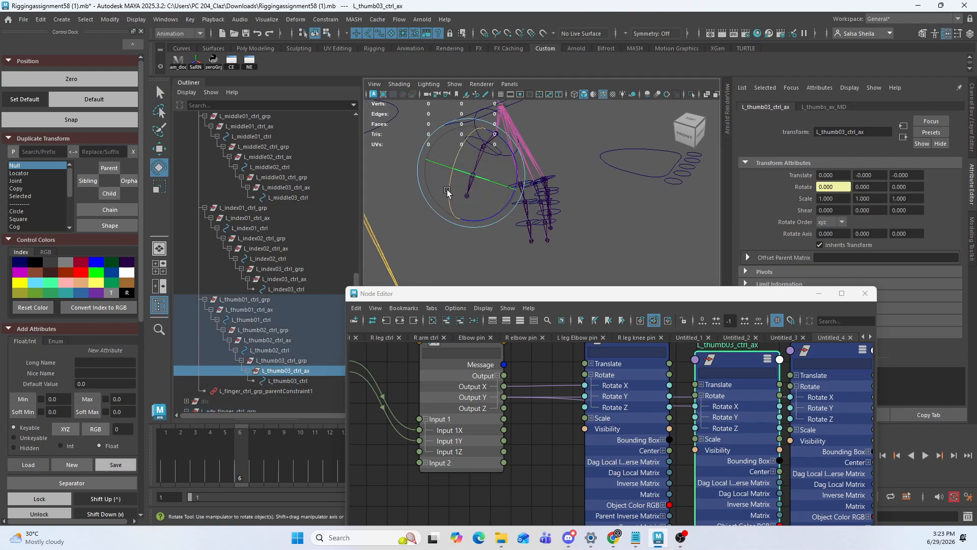
Move L_adv_thumbs_ctrl to about 8.2 in Translate Z and inspect the rotation of L_thumb03_ctrl_ax
click(689, 179)
alt+middle_drag(689, 180, 656, 204)
key(w)
drag(666, 222, 568, 177)
key(q)
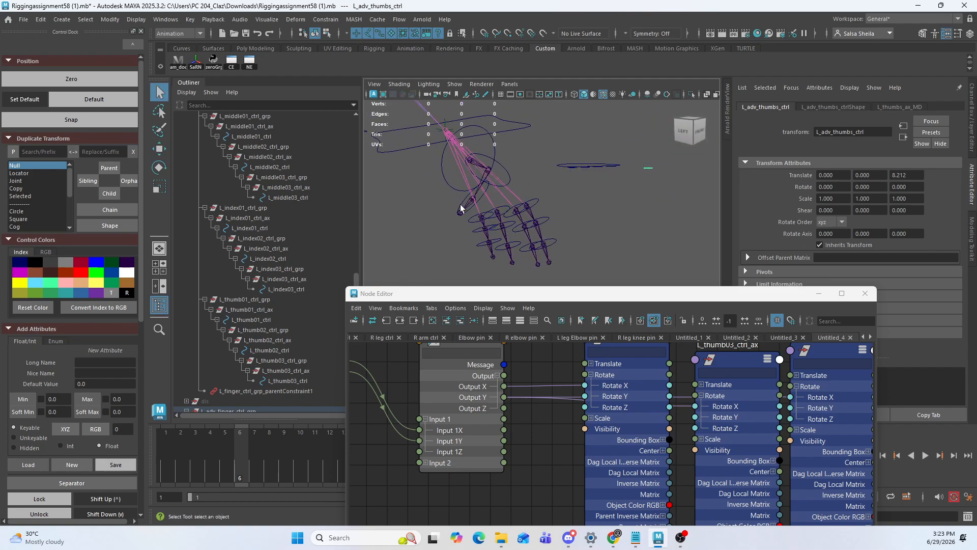
click(293, 381)
click(299, 372)
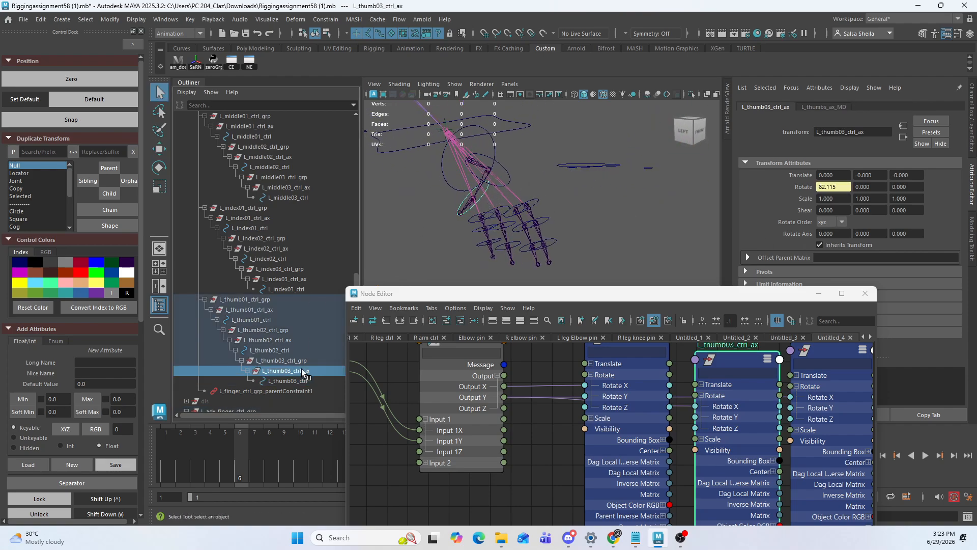
Select the thumb tip joint L_thumb03_jnt and examine its channel values for incoming connections
key(w)
alt+drag(514, 224, 553, 186)
key(q)
click(466, 211)
click(972, 138)
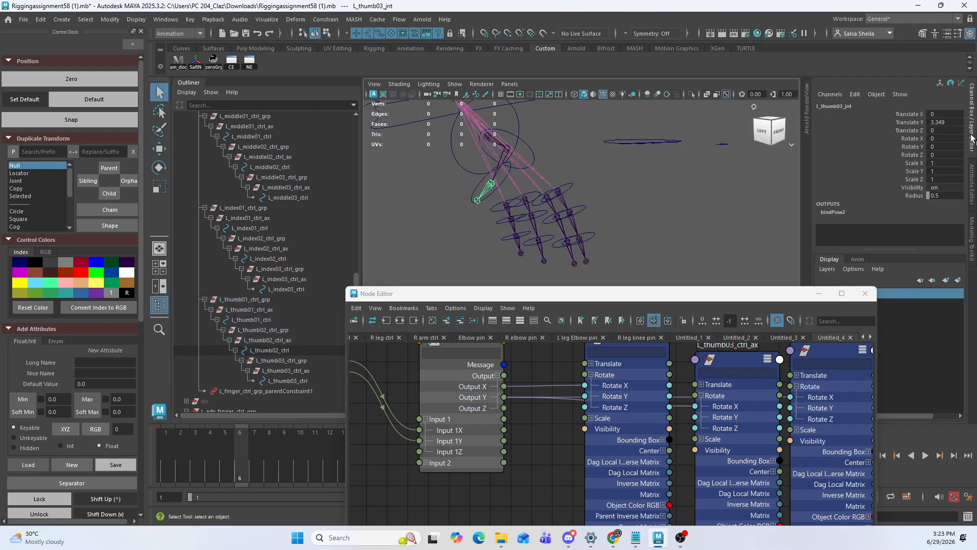
Reset the translation of L_adv_thumbs_ctrl to 0
click(712, 143)
alt+drag(712, 144, 671, 224)
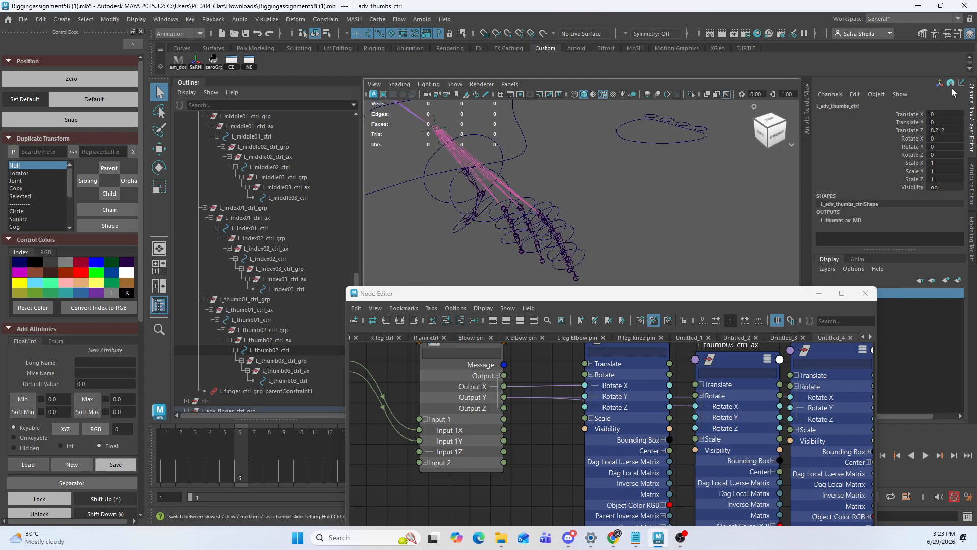
text(0)
key(Return)
Parent constrain the joint L_thumb03_jnt to the L_thumb03_ctrl control
click(504, 244)
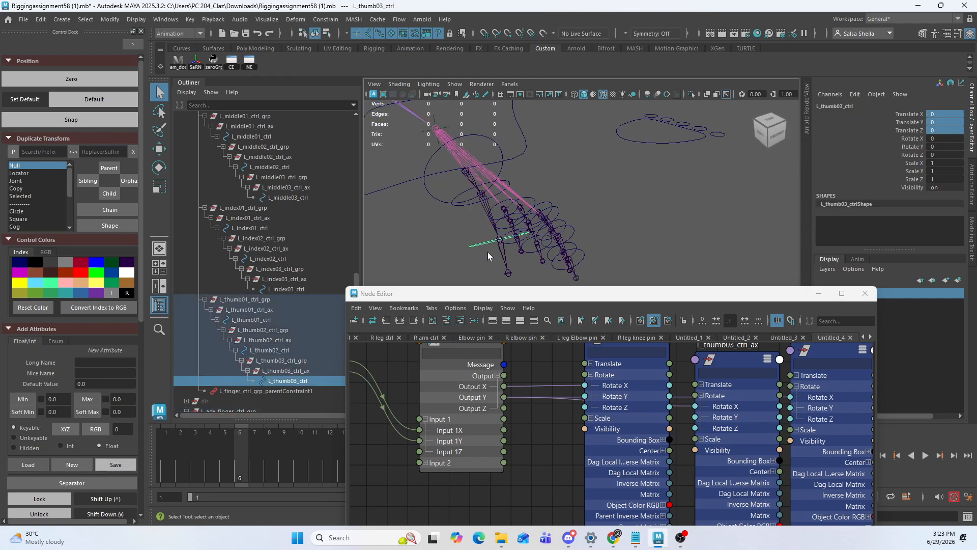
click(507, 256)
click(315, 22)
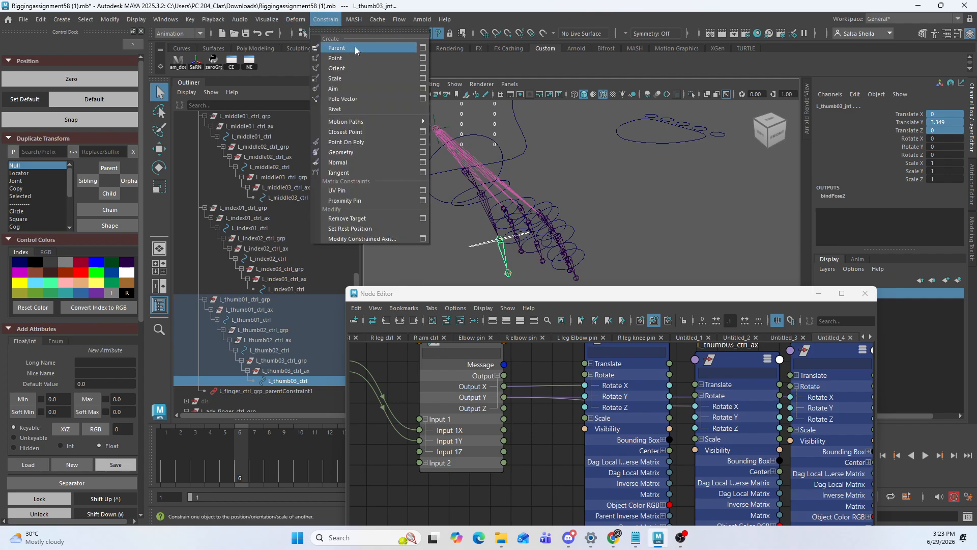
click(355, 47)
Test the thumb's response by moving L_adv_thumbs_ctrl, and undo the test moves
key(w)
click(708, 141)
alt+drag(707, 142, 682, 121)
middle_drag(682, 121, 605, 127)
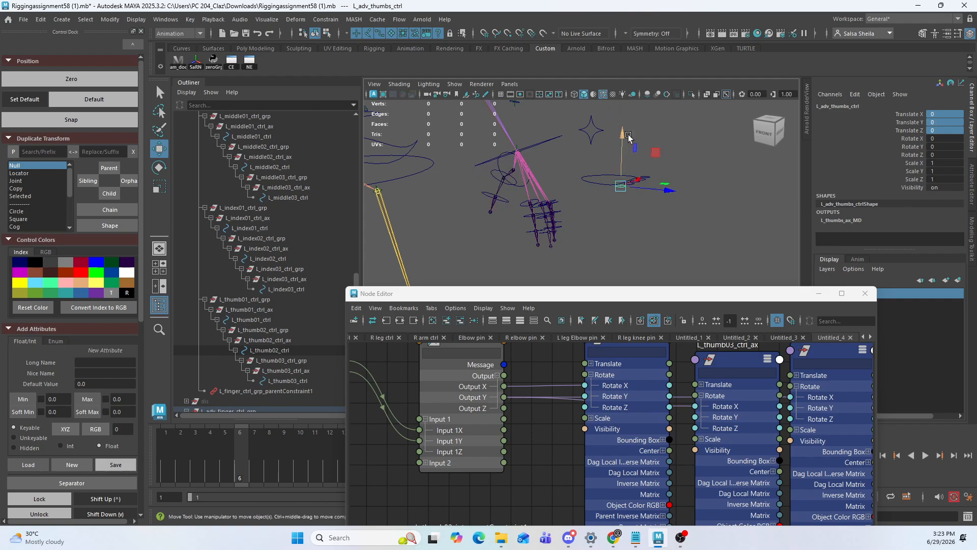
key(ctrl+z)
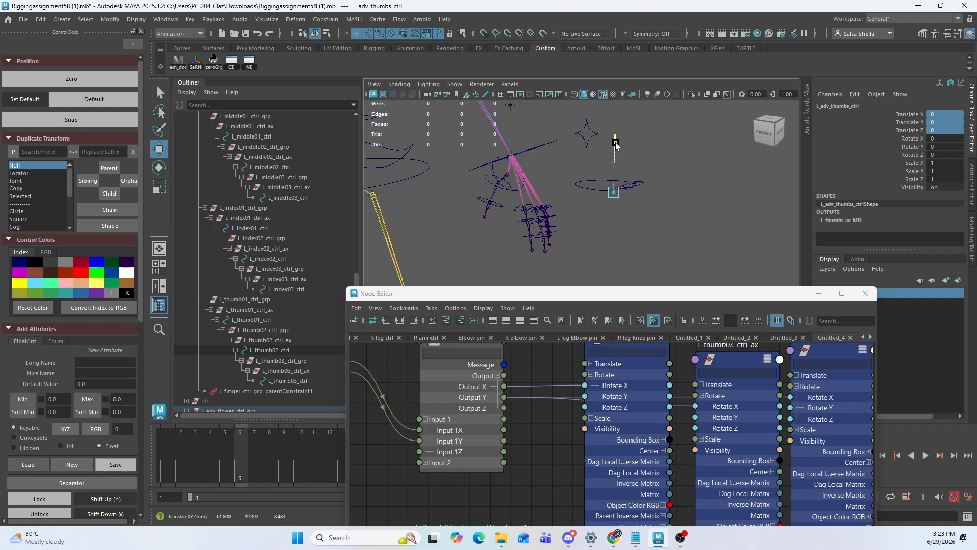
key(ctrl+z)
Set Input 2X of L_thumbs_ax_MD to -10 and test it by moving L_adv_thumbs_ctrl in Y, undoing the move
click(454, 385)
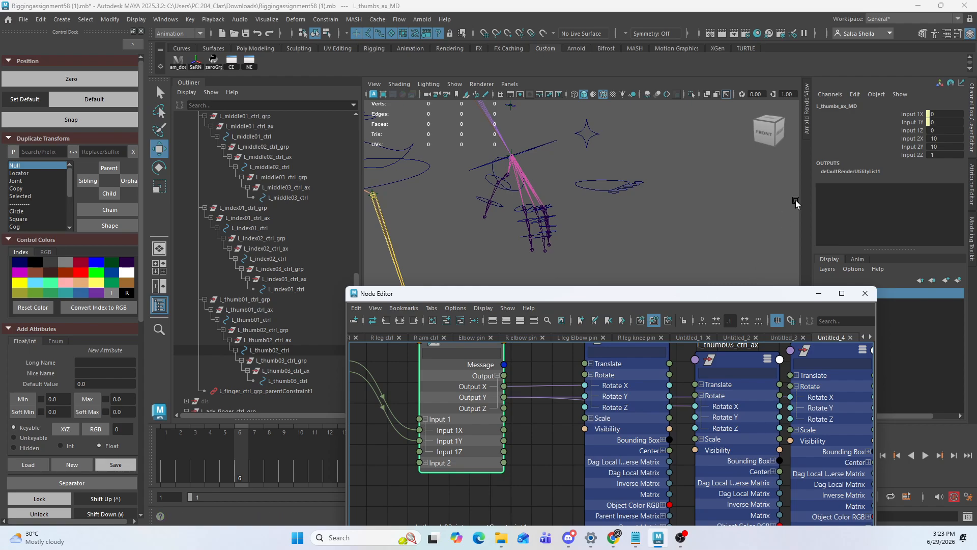
click(931, 138)
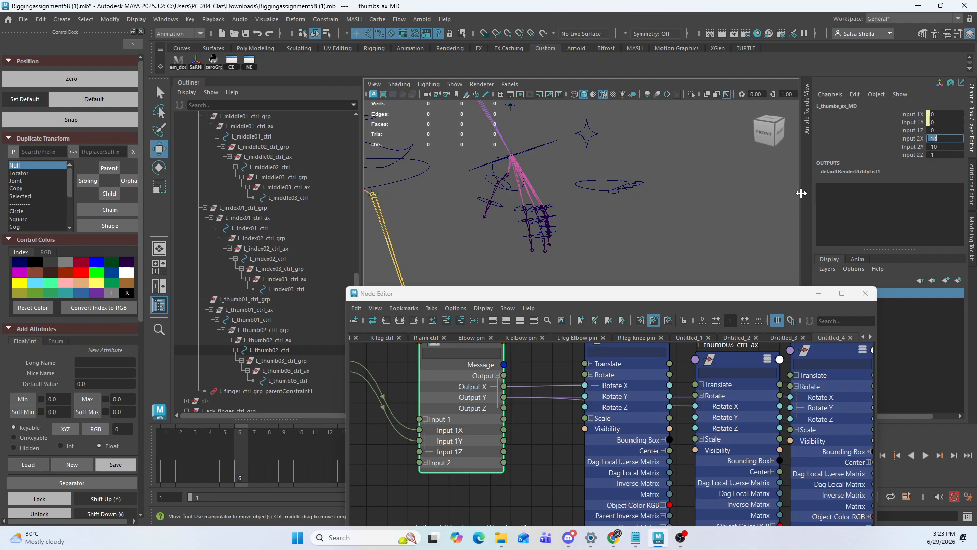
click(616, 199)
click(617, 195)
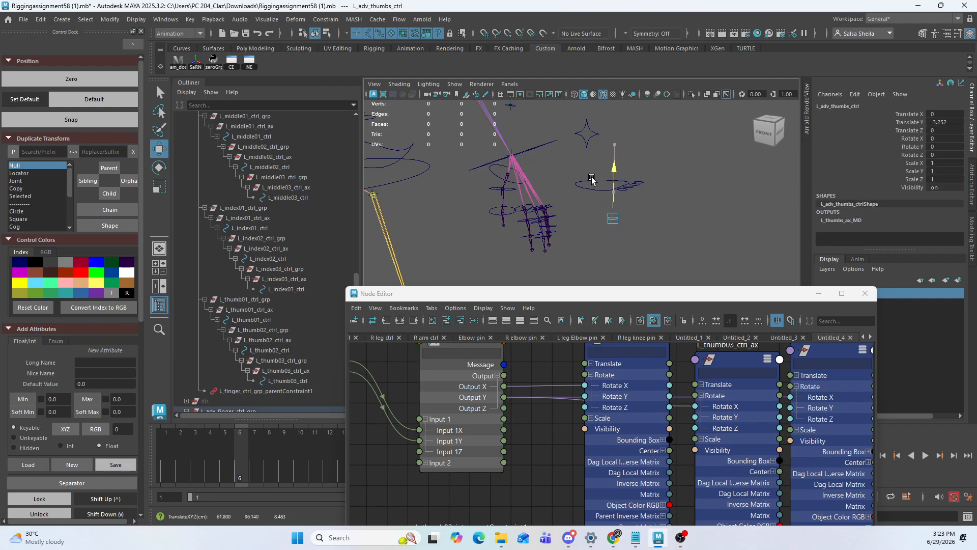
mouse_move(593, 155)
mouse_down()
mouse_move(582, 155)
mouse_move(581, 143)
mouse_up()
key(ctrl+z)
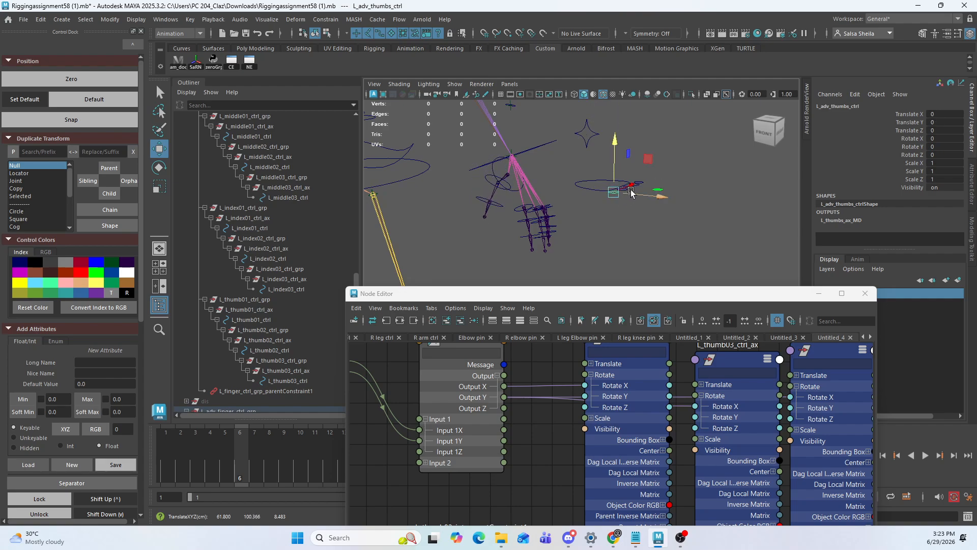
Test the thumb bend by moving L_adv_thumbs_ctrl along Z, undoing the test moves
drag(673, 200, 668, 212)
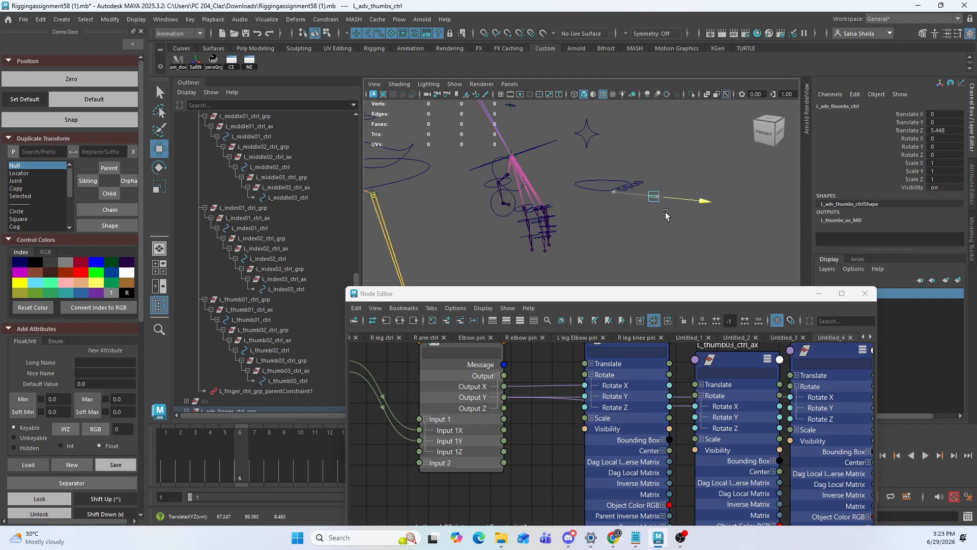
key(ctrl+z)
drag(655, 167, 578, 209)
key(ctrl+z)
key(q)
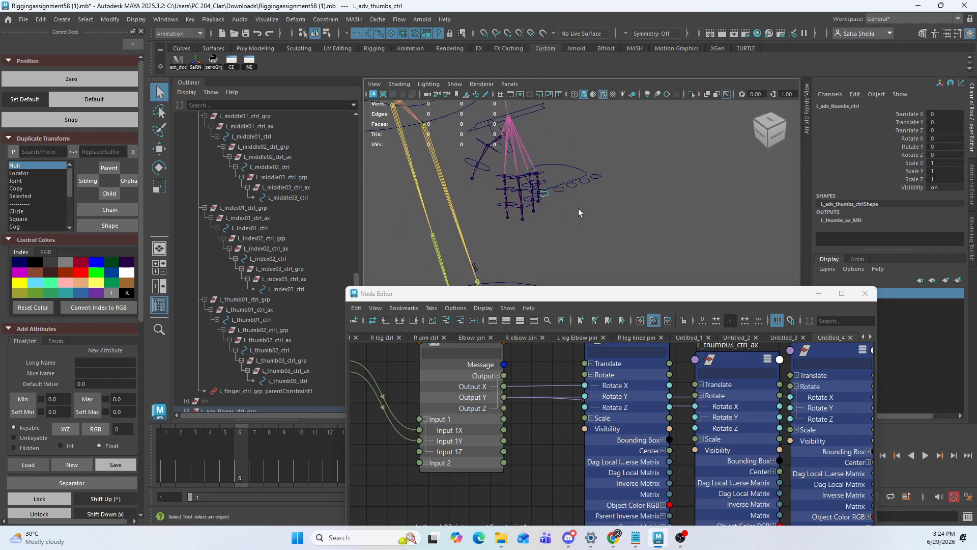
Clear the thumb nodes from the graph, add L_adv_index_ctrl, and move its shape node out of the way
click(559, 191)
drag(525, 294, 500, 189)
scroll(514, 293, down, 2)
alt+middle_drag(509, 292, 574, 317)
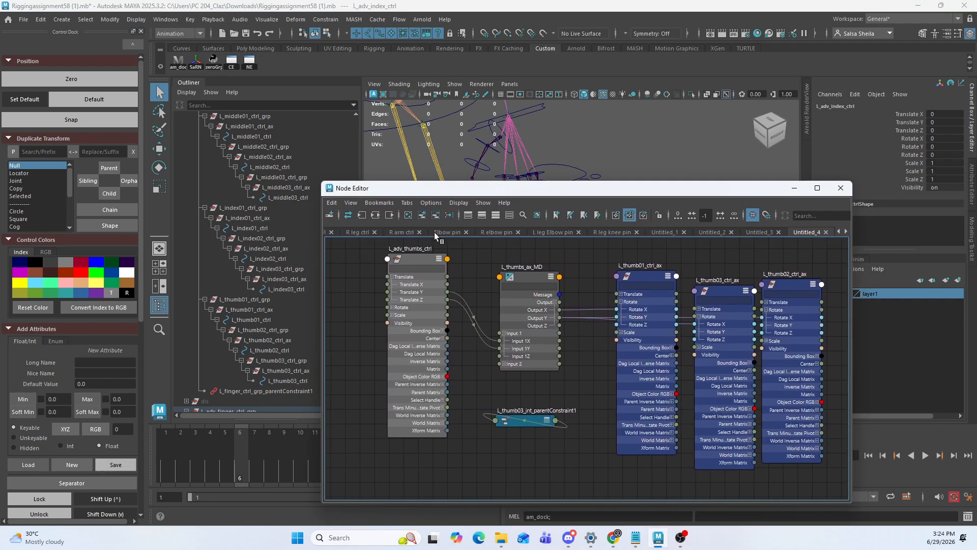
click(408, 215)
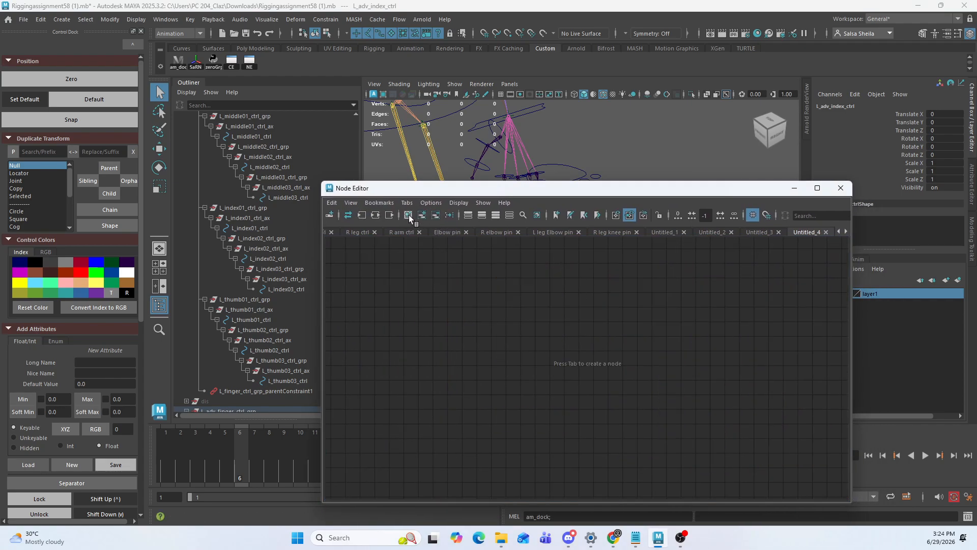
click(421, 215)
drag(589, 341, 507, 325)
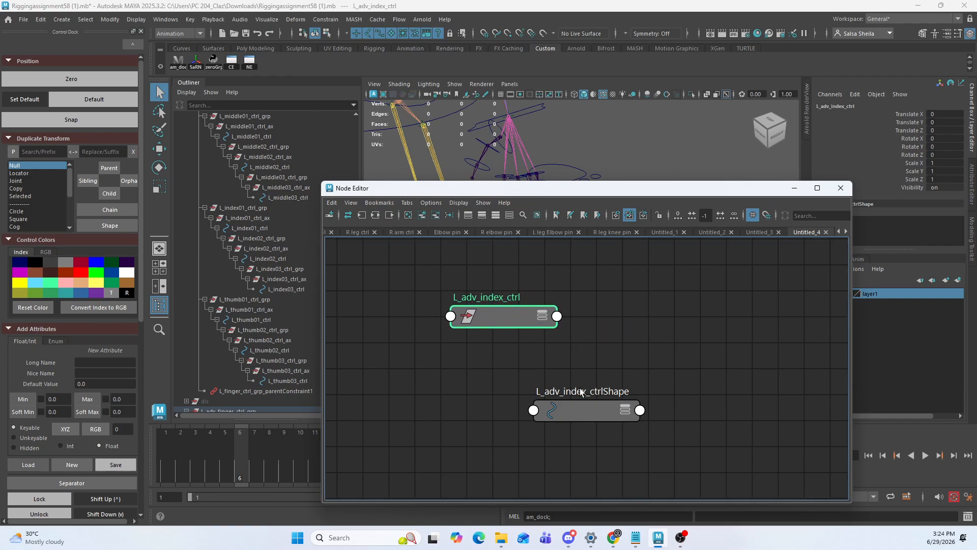
drag(585, 409, 349, 335)
drag(493, 318, 508, 346)
Add L_index01_ctrl_ax, L_index02_ctrl_ax and L_index03_ctrl_ax to the graph and place them well beyond L_adv_index_ctrl
click(267, 218)
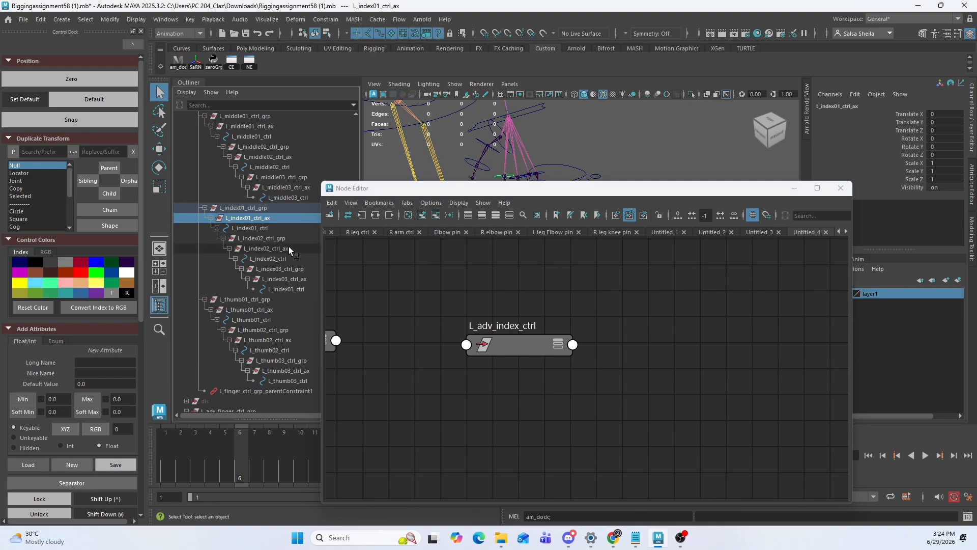
ctrl+click(288, 247)
ctrl+click(295, 278)
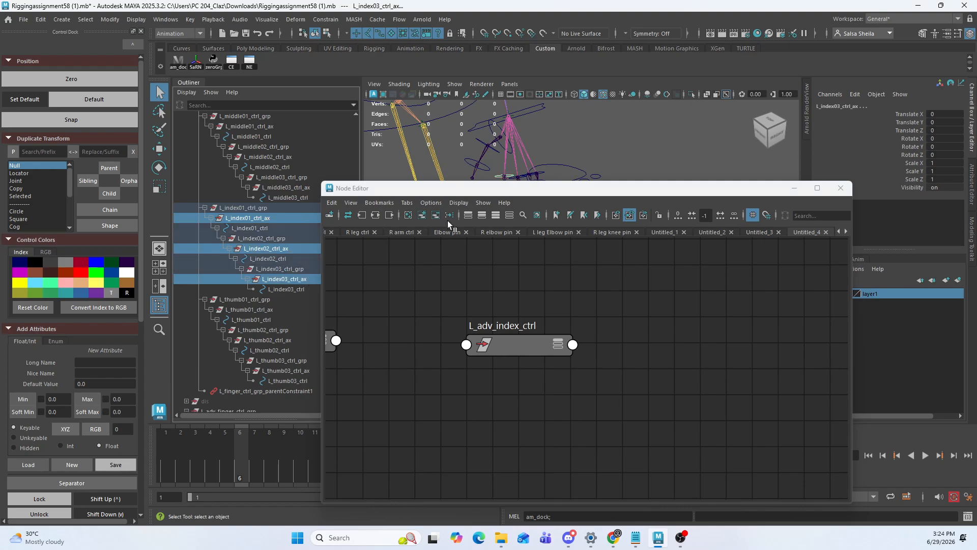
click(423, 215)
middle_drag(676, 360, 579, 360)
drag(620, 353, 775, 343)
Create a multiplyDivide node between L_adv_index_ctrl and the index _ax groups
drag(480, 347, 463, 342)
click(573, 319)
key(Tab)
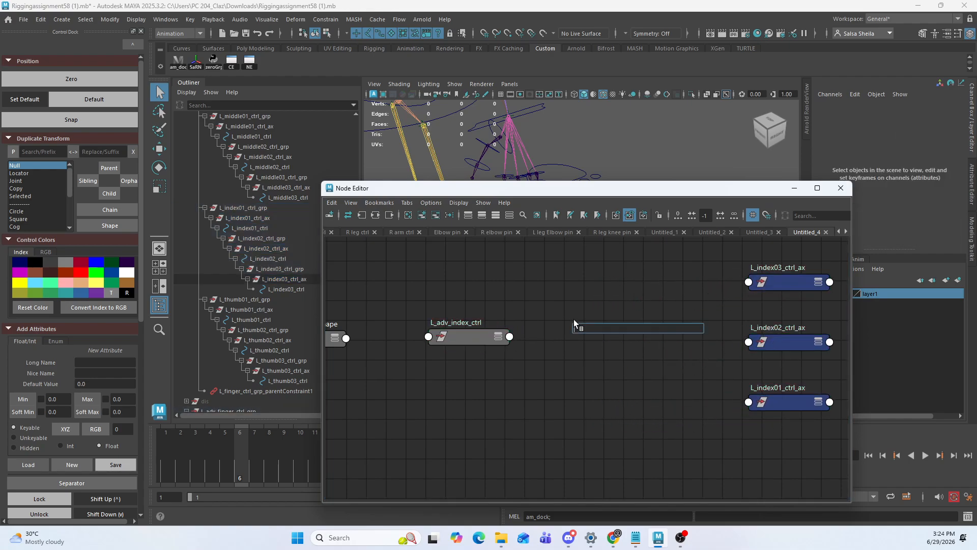
text(multipl)
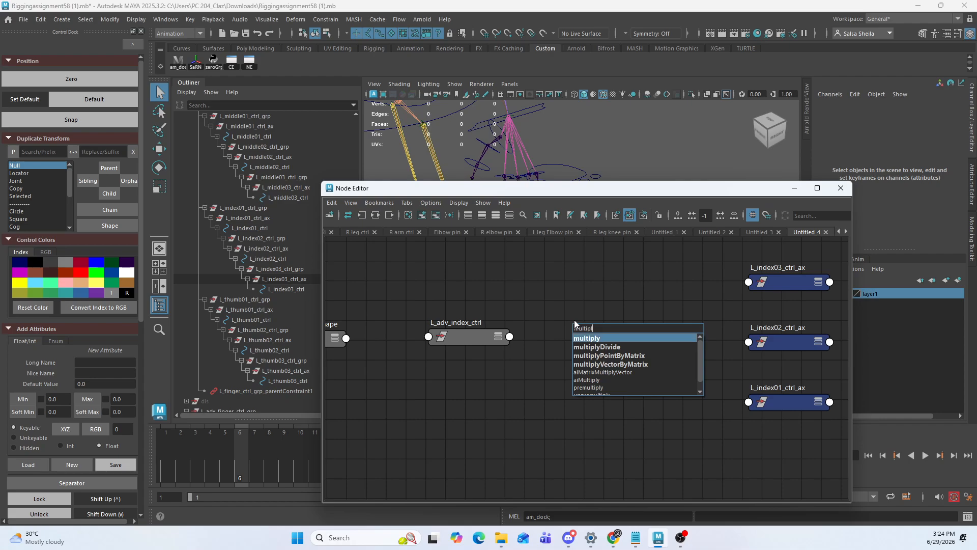
key(Down)
key(Return)
Expand the attributes of both nodes and connect Translate X of L_adv_index_ctrl to Input 1X of the new multiplyDivide node
click(455, 335)
key(3)
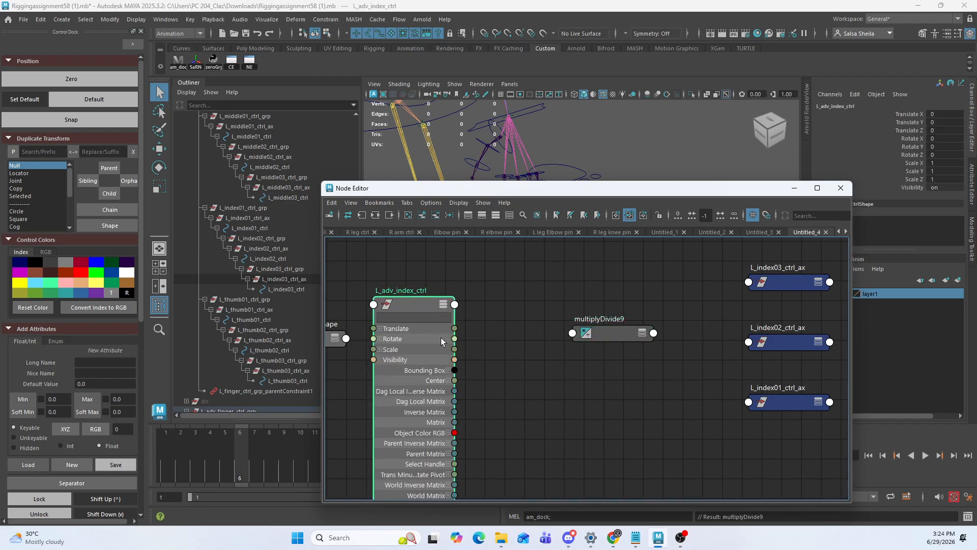
click(380, 329)
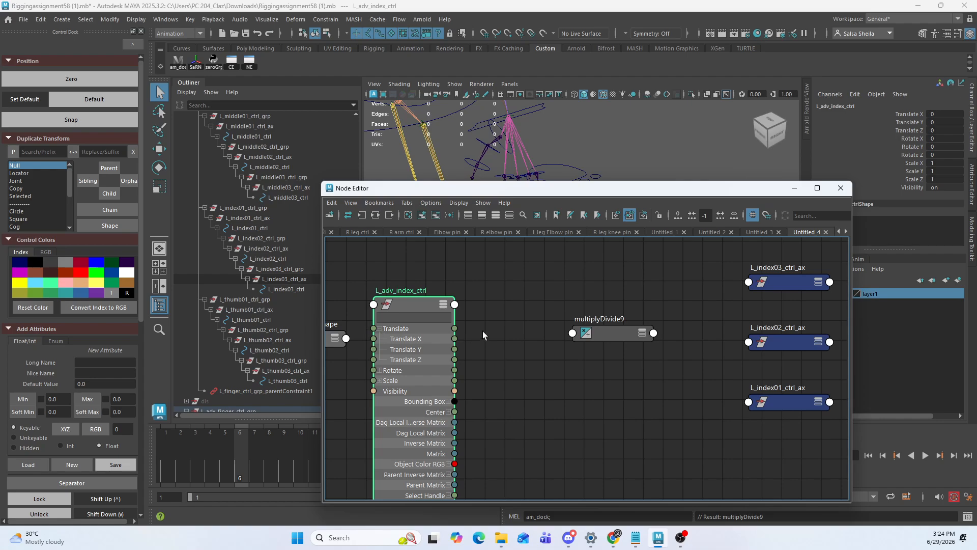
click(616, 334)
key(3)
click(579, 377)
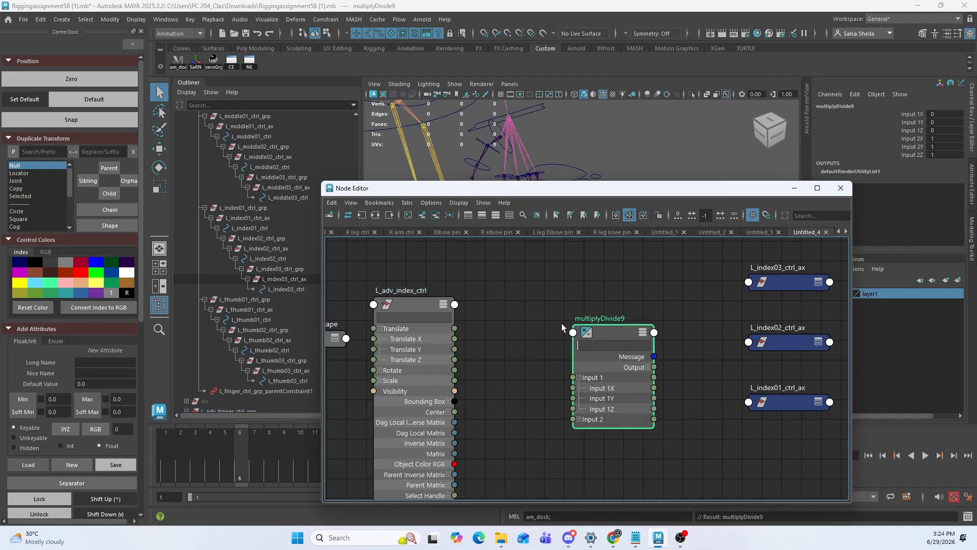
drag(579, 388, 578, 388)
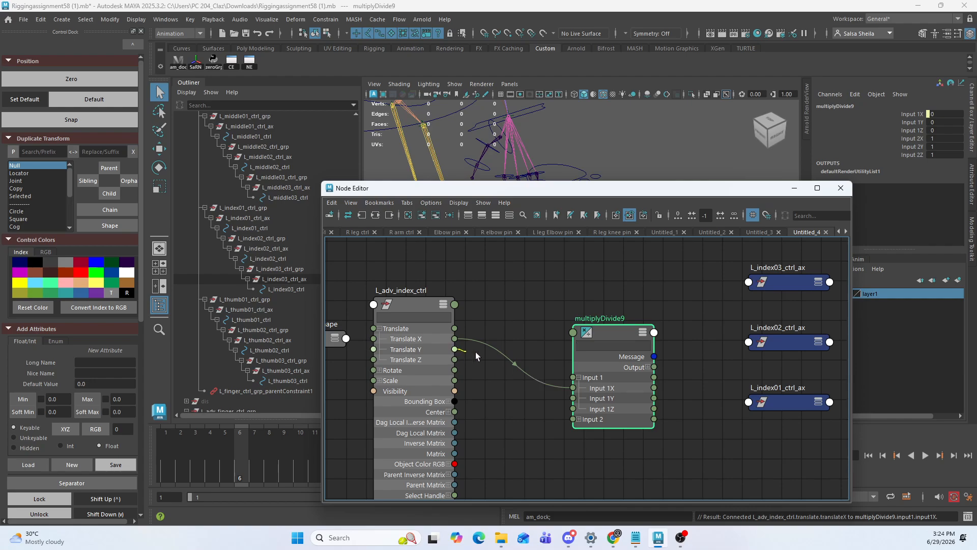
Connect Translate Y of L_adv_index_ctrl to Input 1X of the multiplyDivide node instead, and Translate Z to Input 1Y
drag(571, 388, 572, 388)
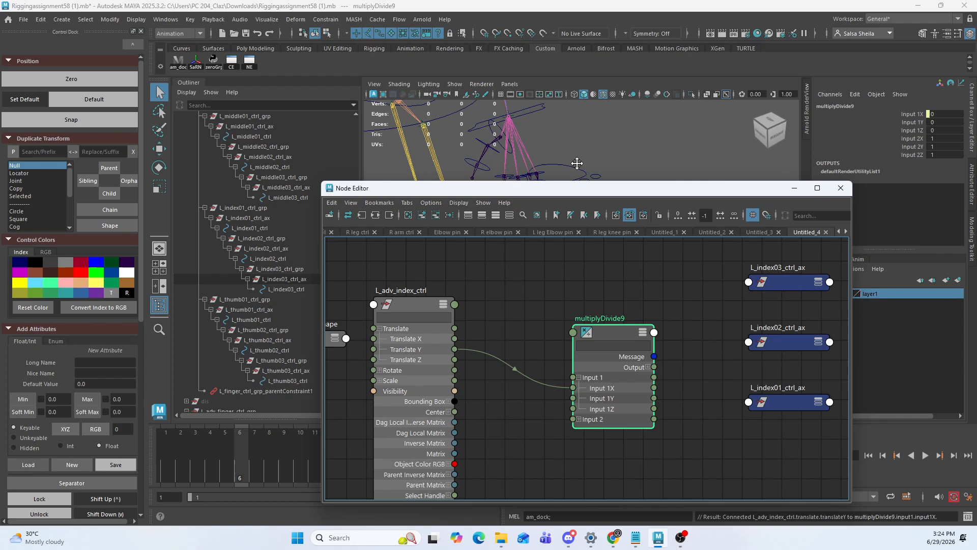
key(w)
click(559, 154)
drag(564, 158, 586, 172)
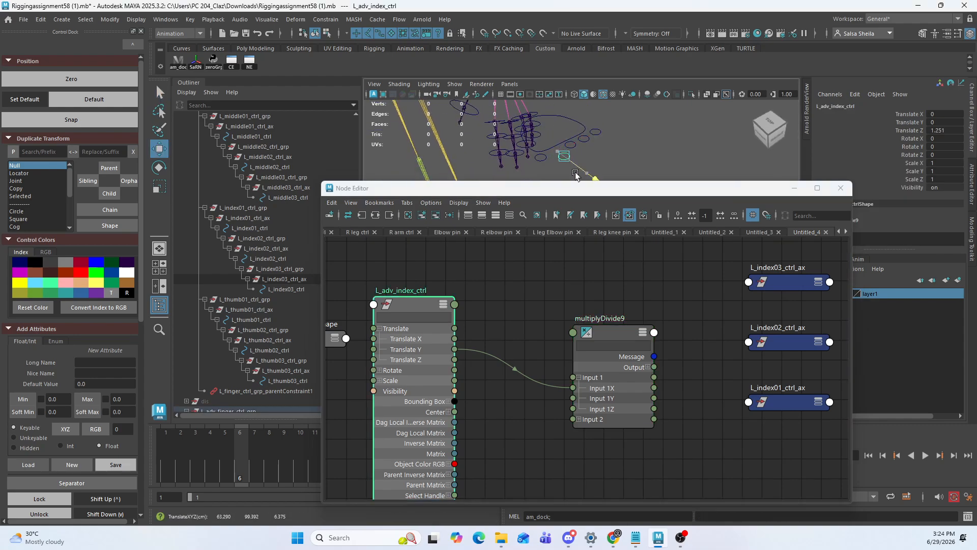
key(ctrl+z)
drag(460, 360, 612, 380)
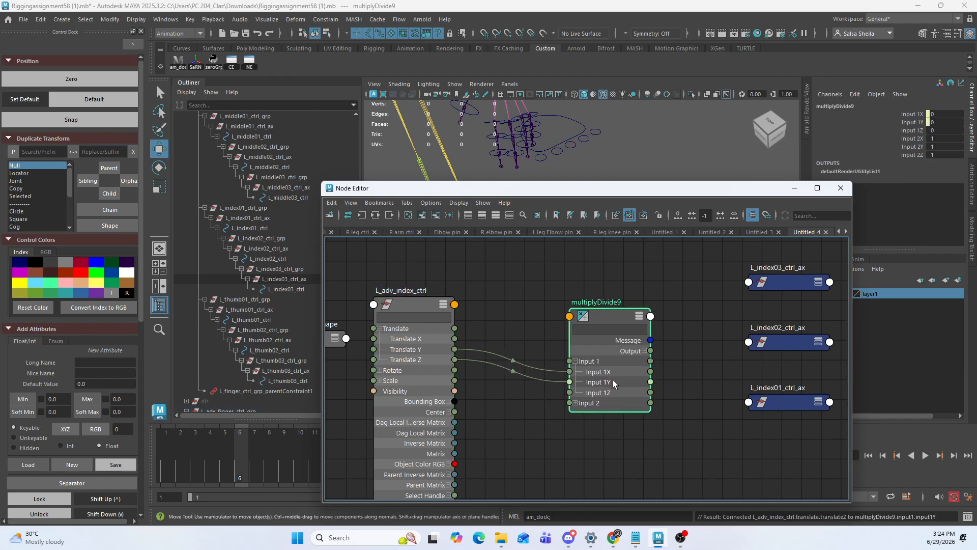
Set the multiplyDivide node's Input 2X to -10 and Input 2Y to 10
double_click(943, 140)
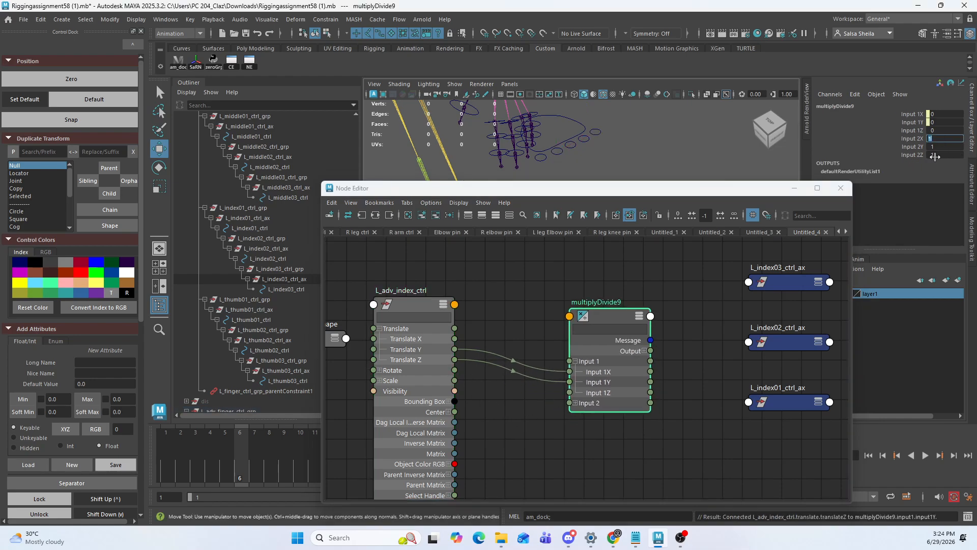
text(0)
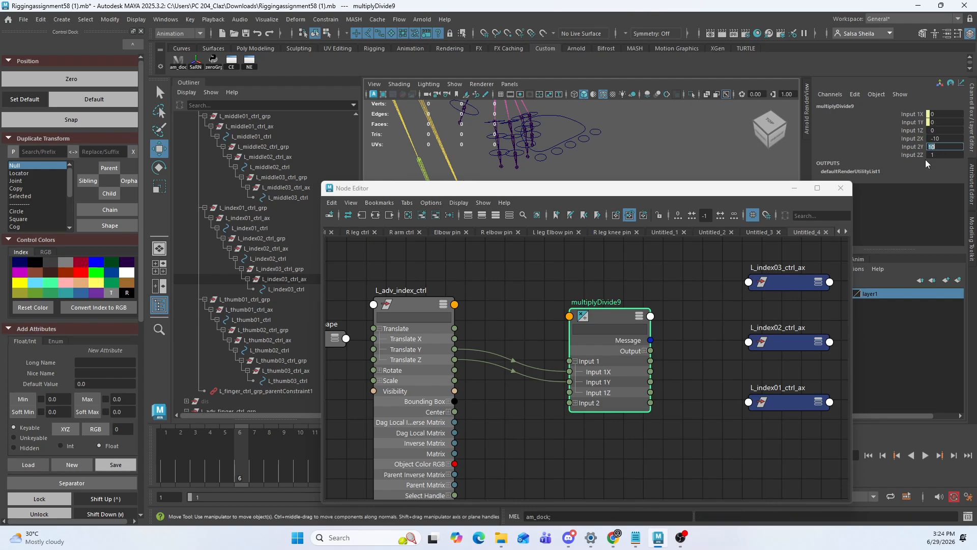
key(Return)
Expand the multiplyDivide node's Output and the attributes of the three index _ax nodes, spreading those nodes apart
middle_drag(718, 301, 637, 309)
click(563, 359)
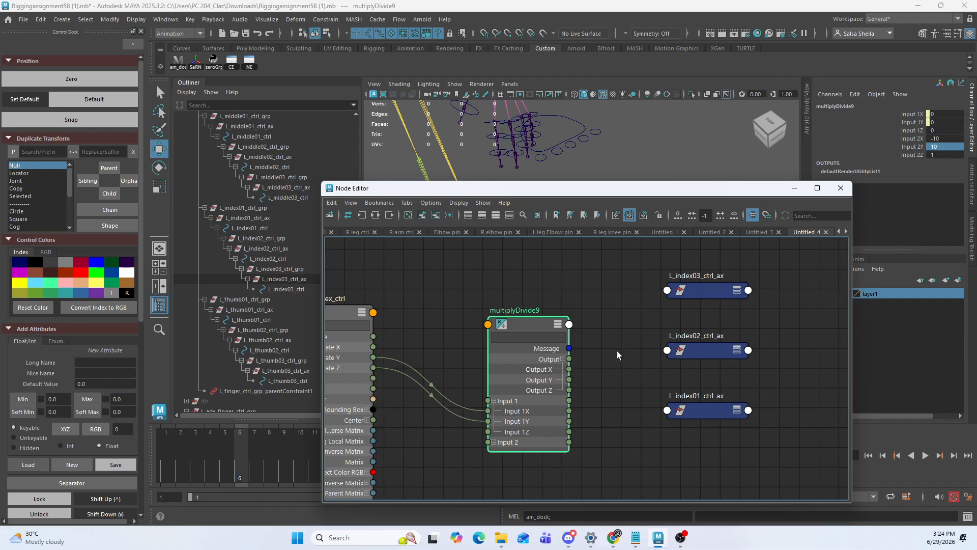
click(669, 312)
drag(709, 267, 621, 397)
key(3)
click(621, 398)
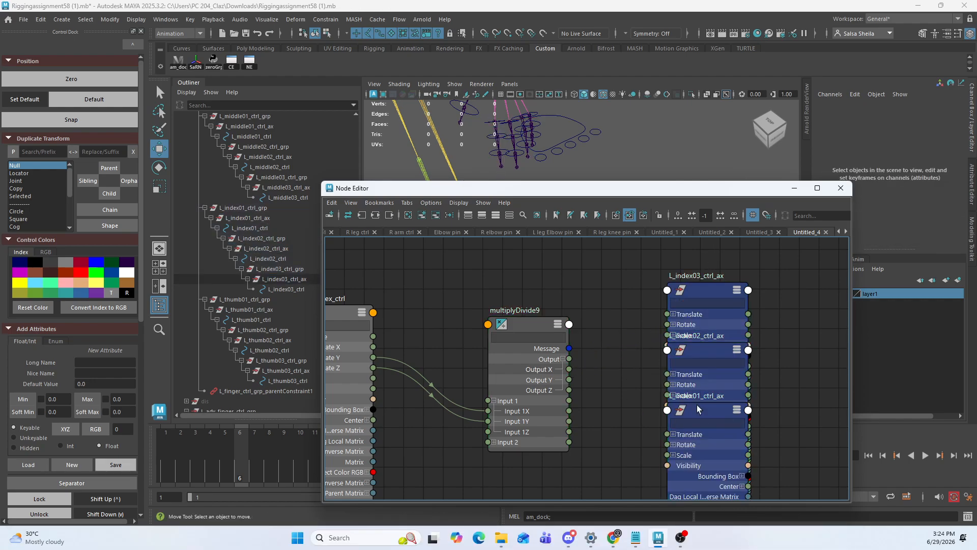
drag(697, 405, 657, 394)
drag(724, 353, 784, 393)
drag(719, 298, 875, 366)
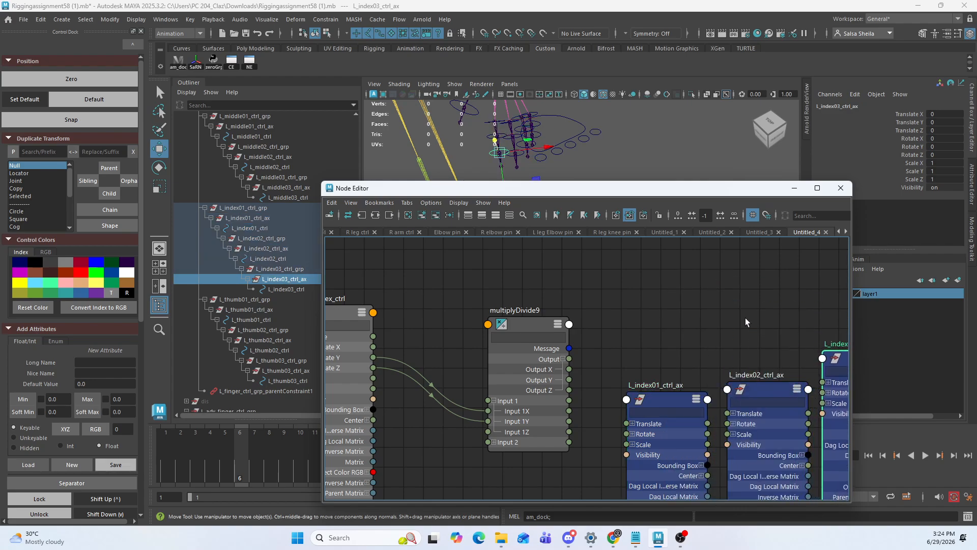
Expand the Rotate attributes of L_index01_ctrl_ax, L_index02_ctrl_ax and L_index03_ctrl_ax, and raise the first two nodes
alt+middle_drag(746, 321, 736, 313)
drag(635, 389, 631, 363)
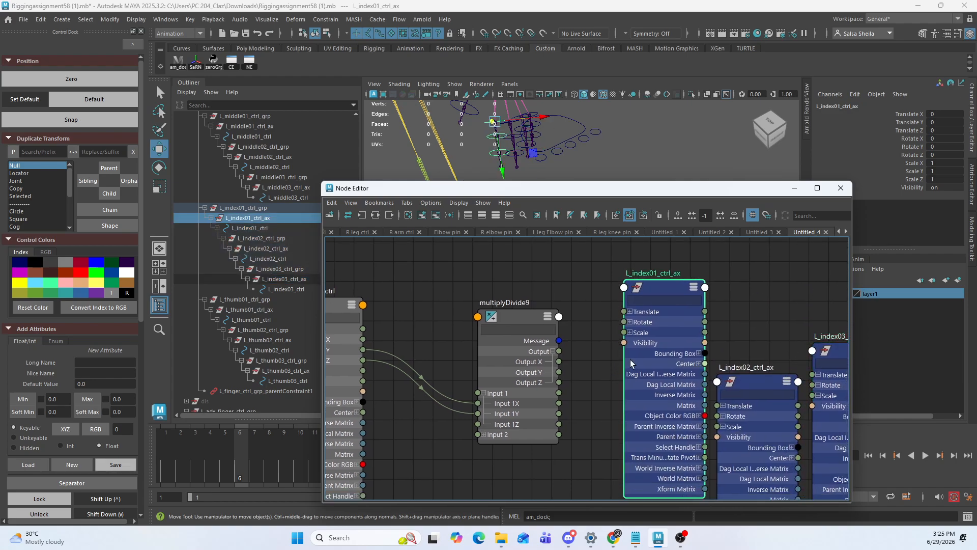
click(630, 322)
click(724, 416)
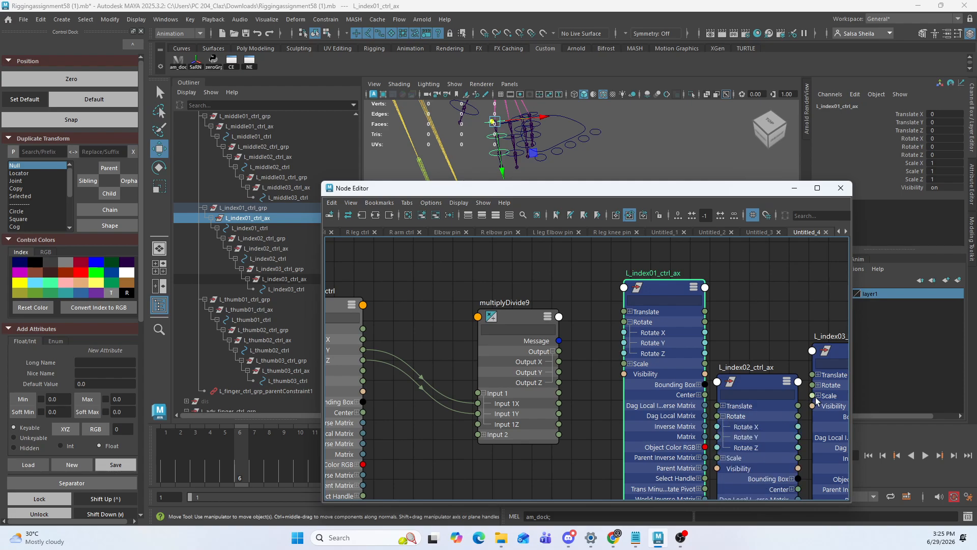
click(818, 385)
drag(748, 383, 745, 313)
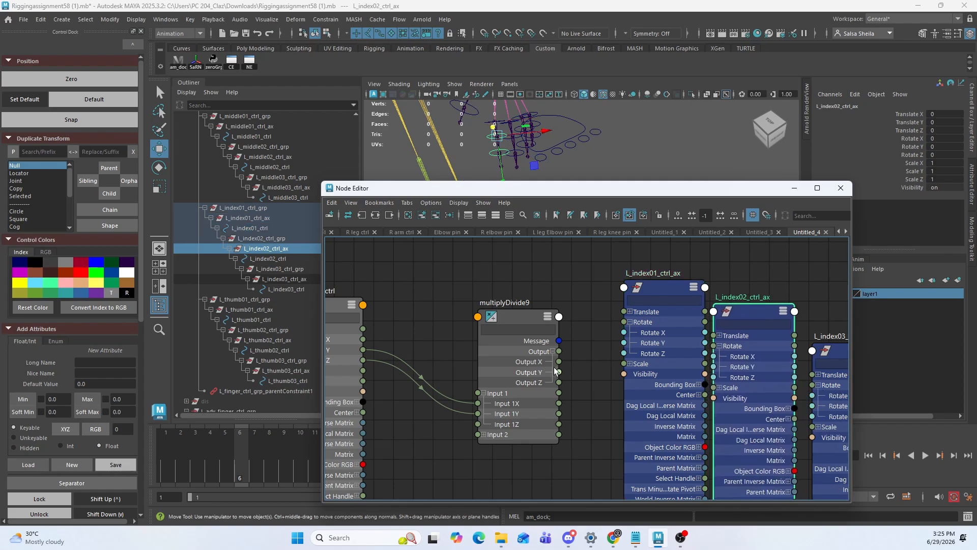
Connect Output X to Rotate X of L_index01_ctrl_ax, and Output Y to Rotate X of L_index02_ctrl_ax and L_index03_ctrl_ax
drag(560, 362, 625, 332)
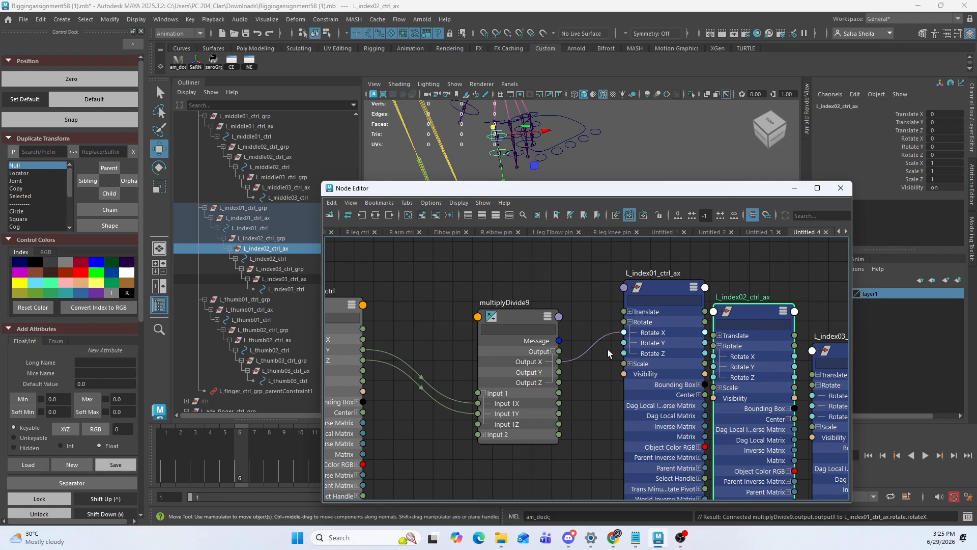
drag(560, 374, 714, 356)
alt+middle_drag(606, 359, 451, 372)
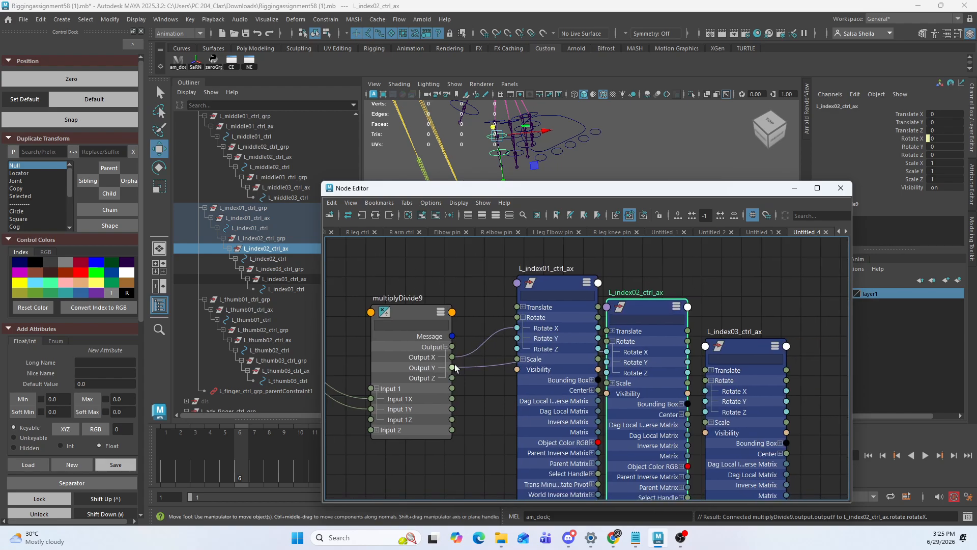
drag(675, 373, 705, 390)
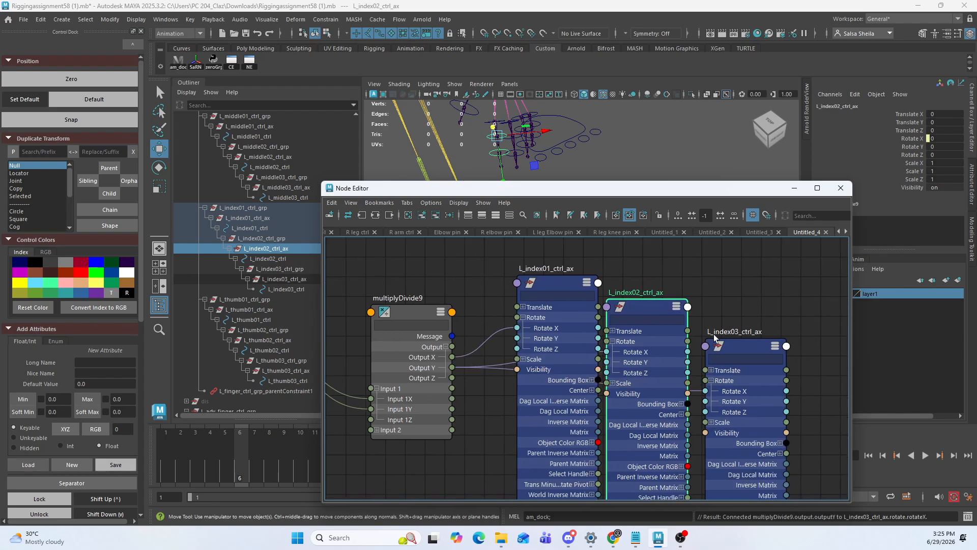
Check the index finger's response to L_adv_index_ctrl in the viewport and undo the test move
click(795, 189)
click(558, 152)
alt+drag(560, 204, 558, 176)
key(ctrl+z)
alt+drag(565, 245, 634, 229)
drag(594, 192, 502, 202)
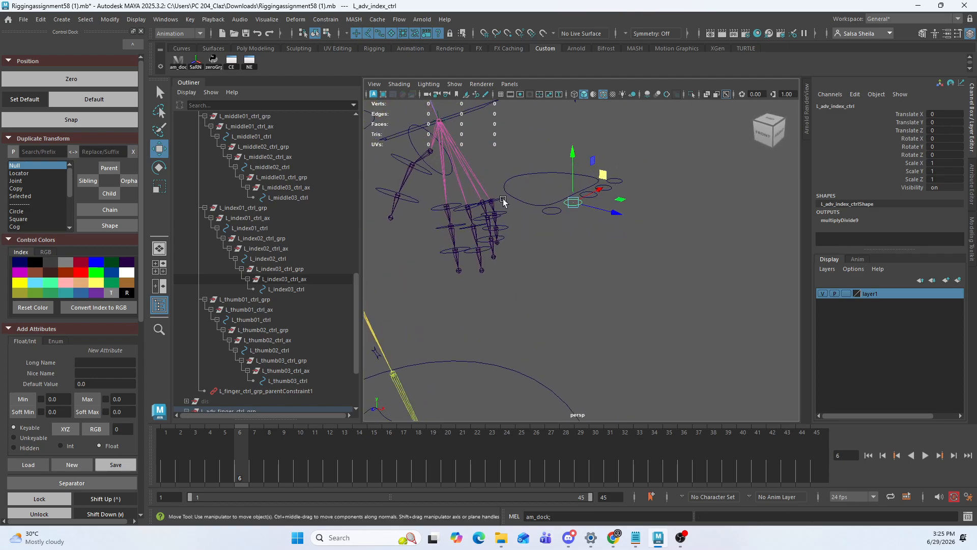
key(q)
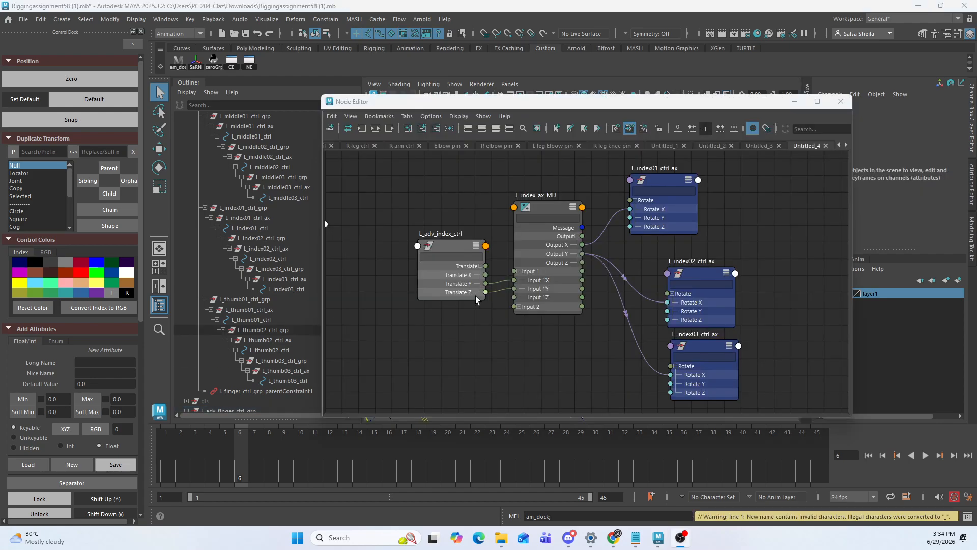
drag(475, 295, 529, 260)
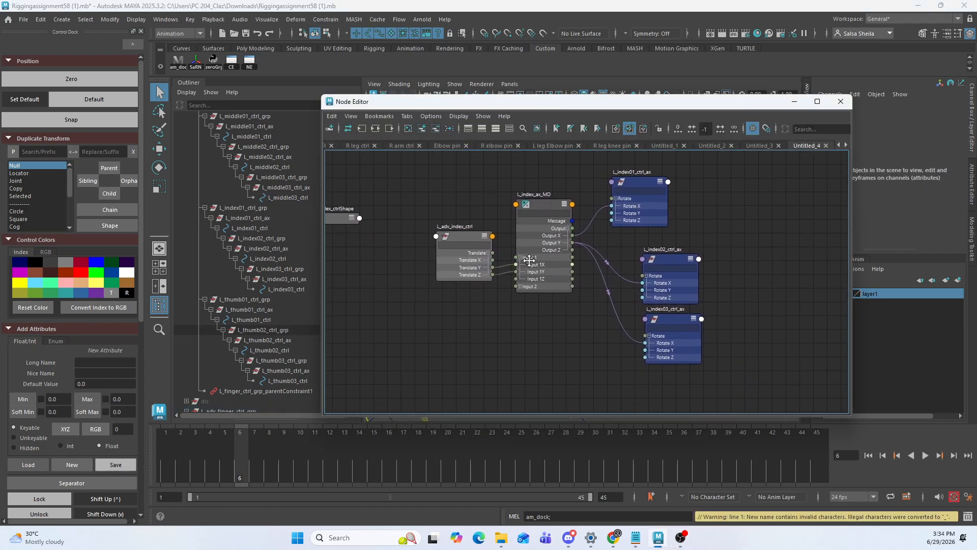
scroll(530, 261, up, 1)
drag(424, 192, 521, 325)
click(507, 346)
alt+middle_drag(482, 300, 468, 315)
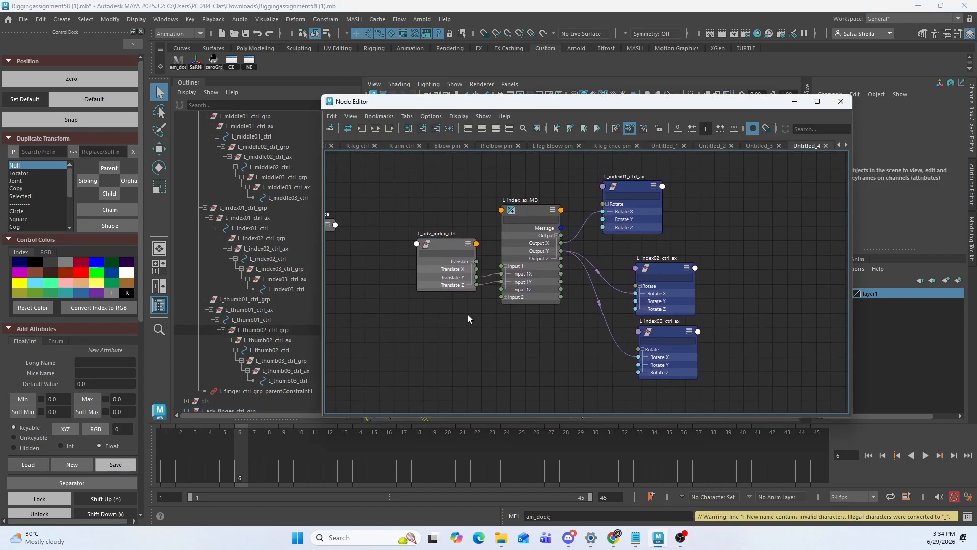
alt+middle_drag(453, 202, 475, 213)
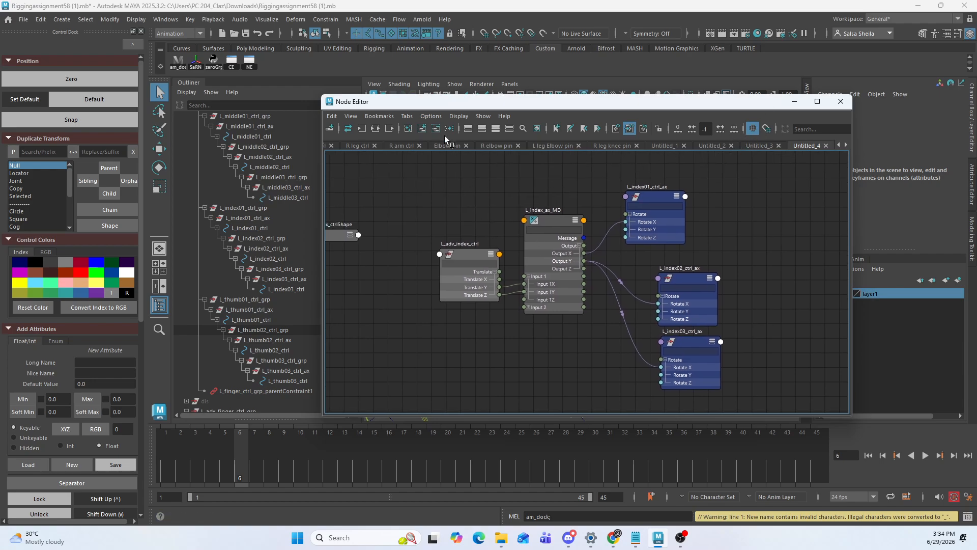
Clear the index finger nodes from the graph and add L_adv_middle_ctrl
click(407, 128)
drag(503, 100, 475, 279)
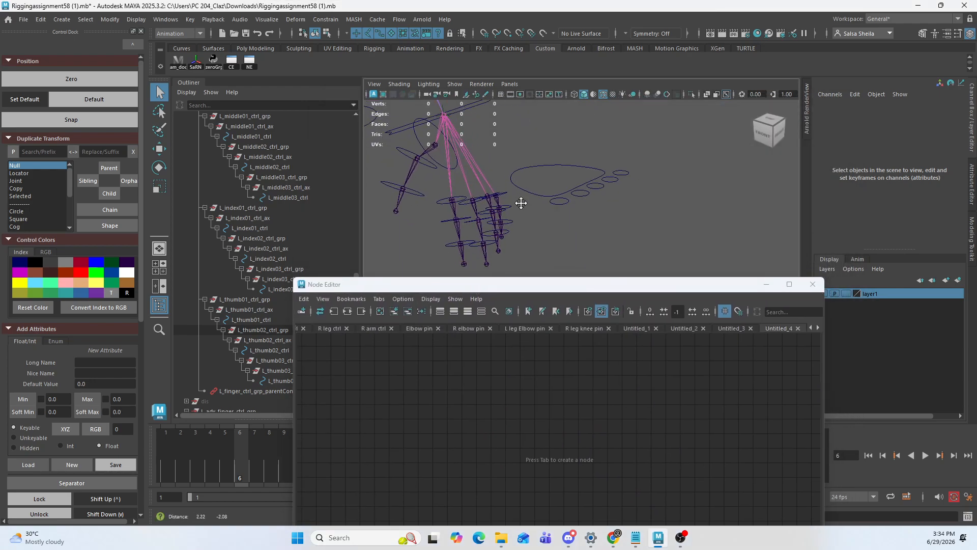
click(588, 185)
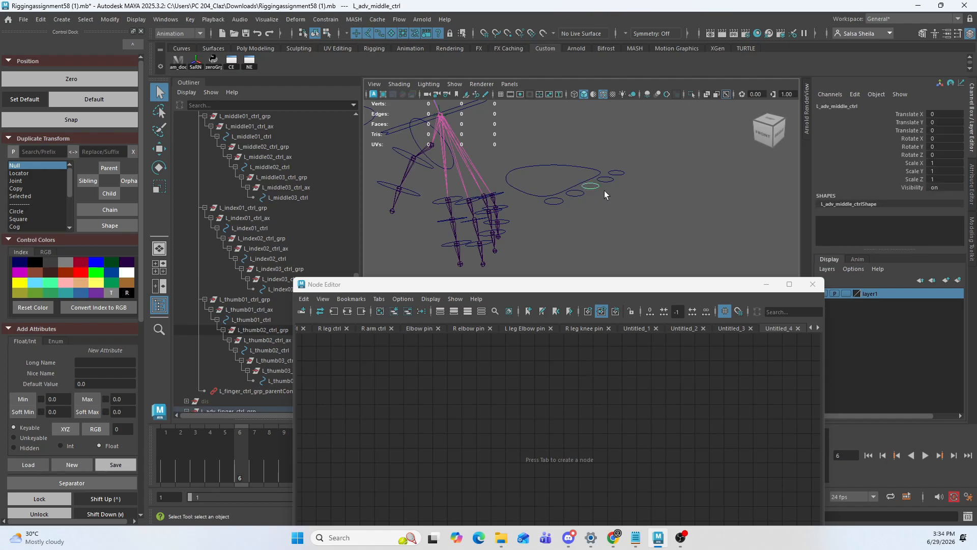
click(393, 310)
drag(593, 291, 551, 229)
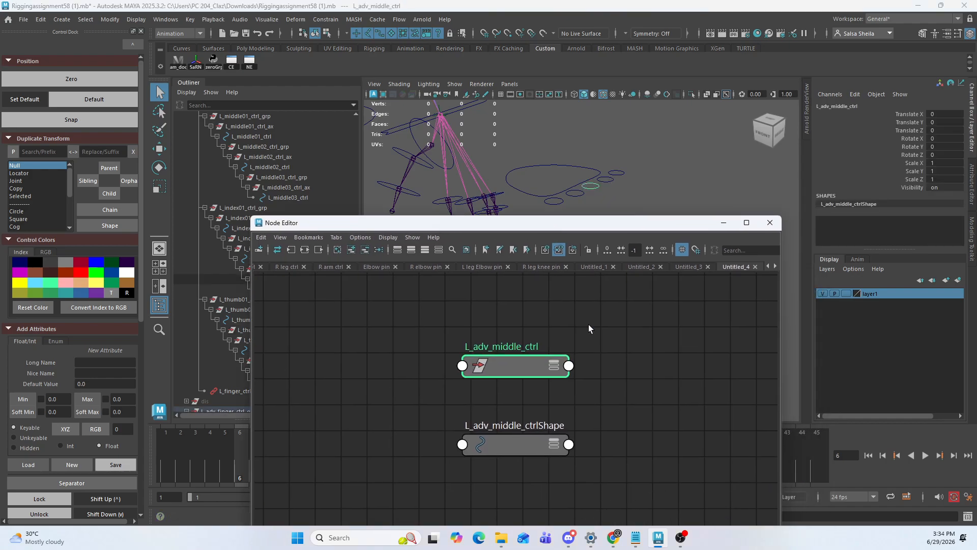
Remove L_adv_middle_ctrlShape from the graph and move L_adv_middle_ctrl aside to make room for its connections
click(518, 465)
drag(529, 444, 417, 391)
click(365, 253)
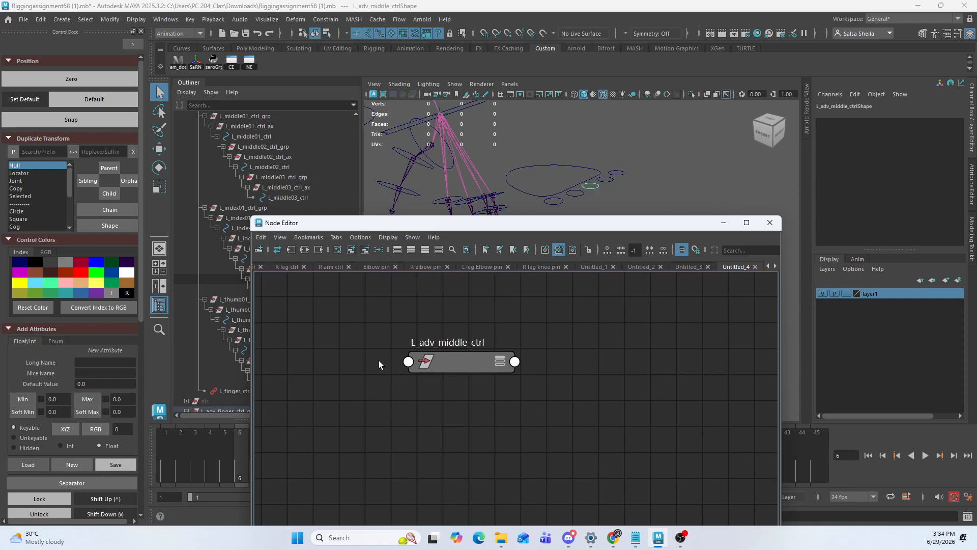
click(377, 367)
Create a multiplyDivide node and place it level with L_adv_middle_ctrl
click(557, 377)
key(Tab)
text(mult)
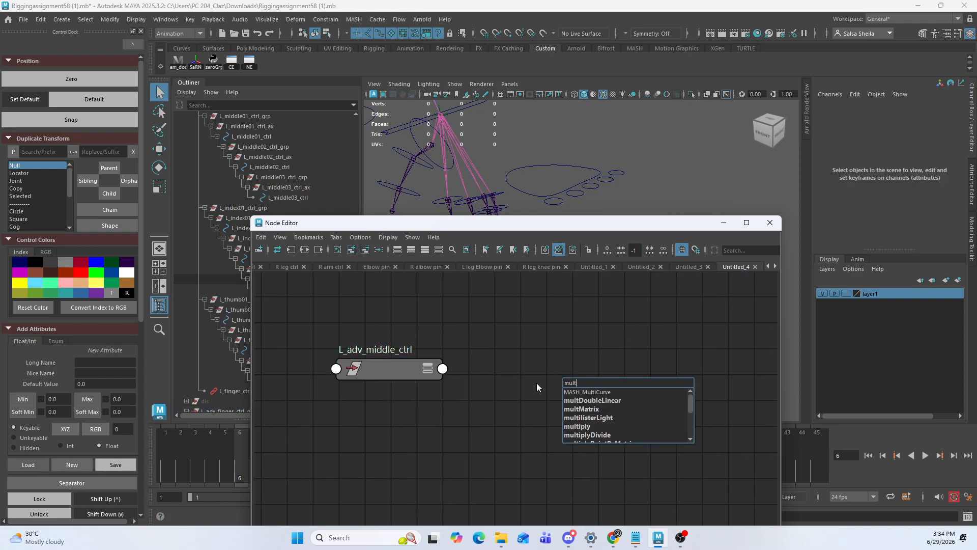
text(iply)
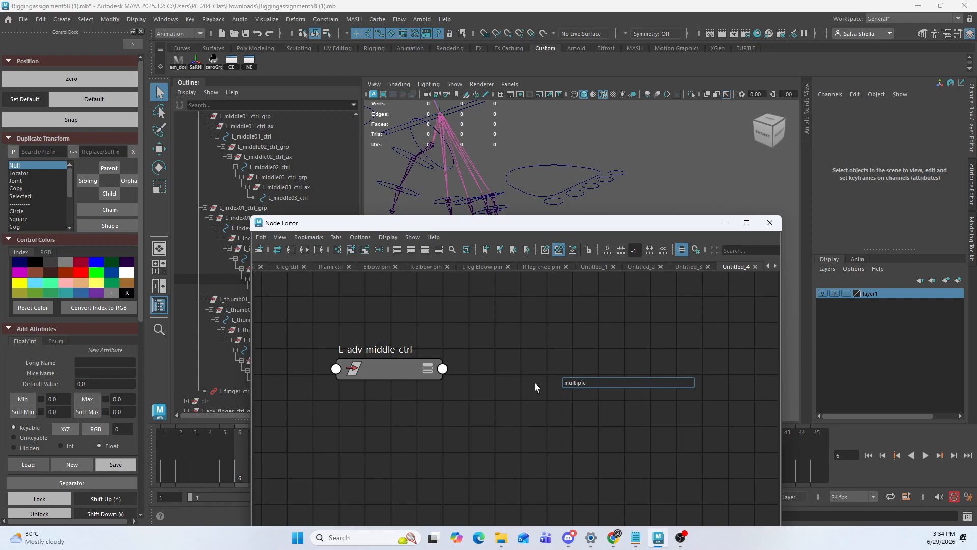
key(Down)
key(Down)
key(Return)
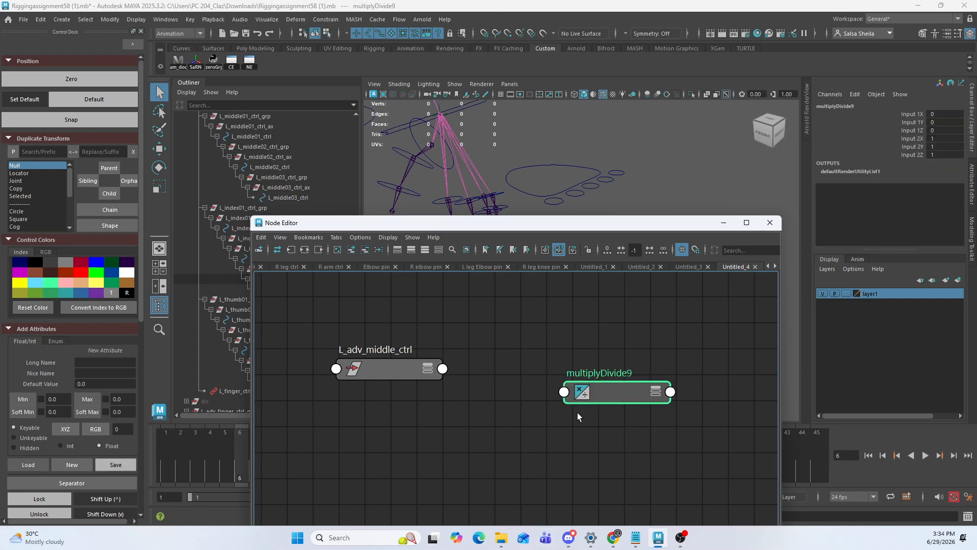
drag(593, 393, 565, 373)
Add L_middle01_ctrl_ax, L_middle02_ctrl_ax and L_middle03_ctrl_ax to the graph
alt+middle_drag(581, 190, 520, 169)
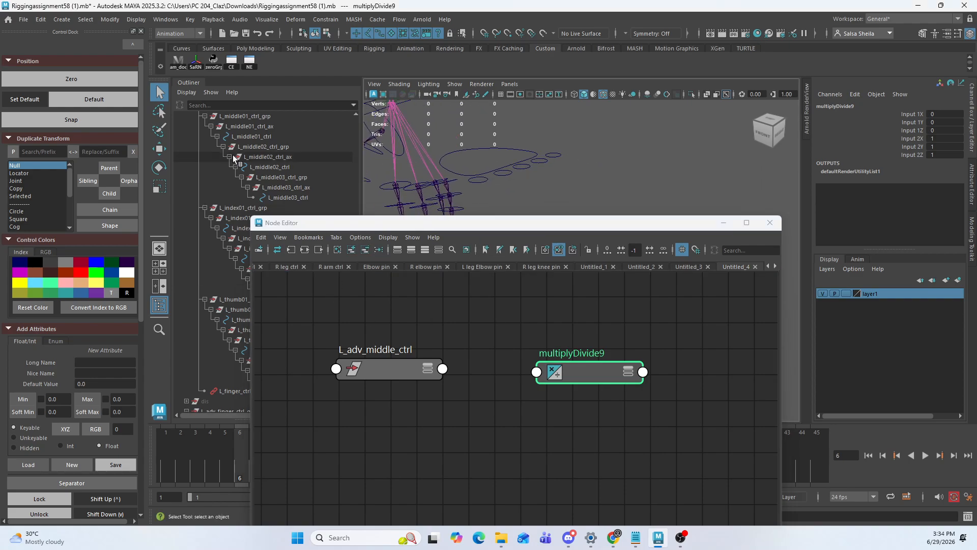
click(282, 126)
ctrl+click(294, 156)
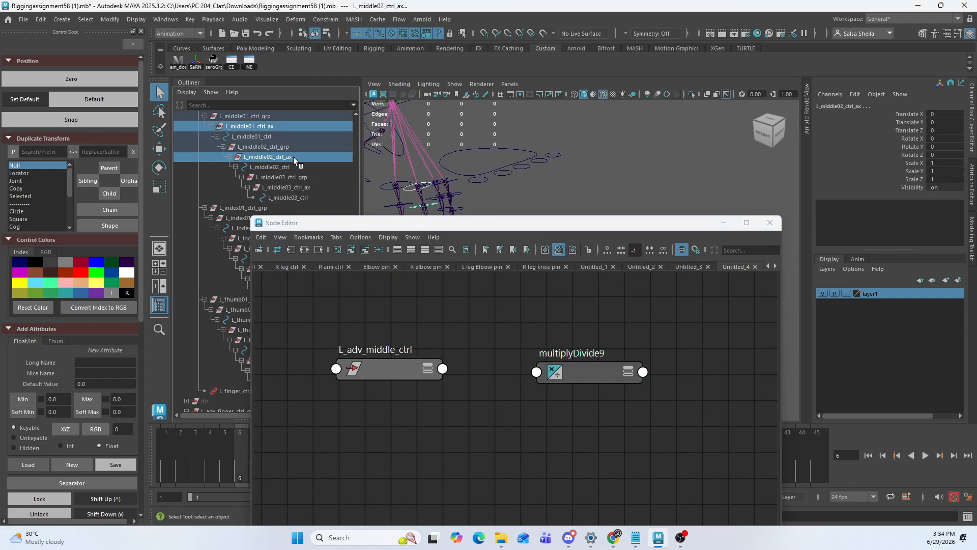
ctrl+click(300, 186)
click(357, 251)
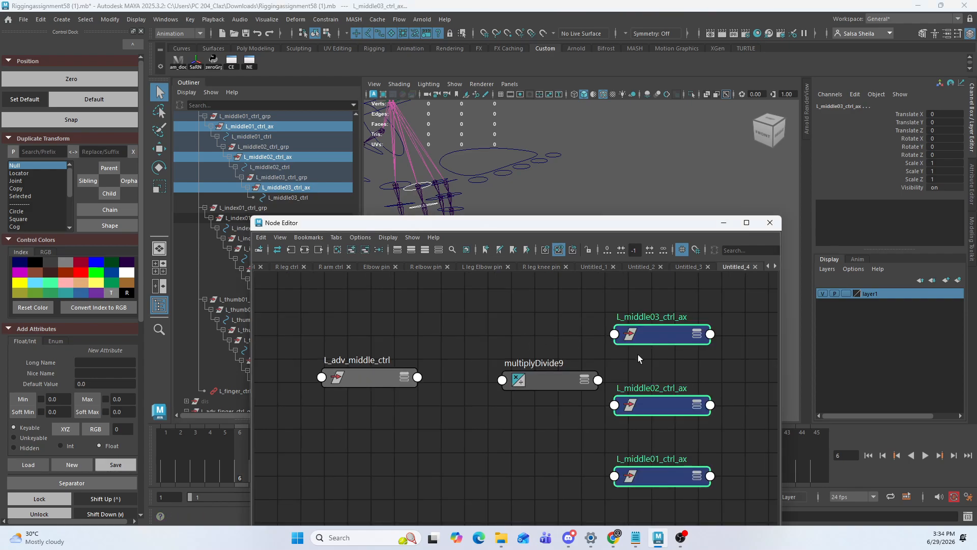
click(569, 398)
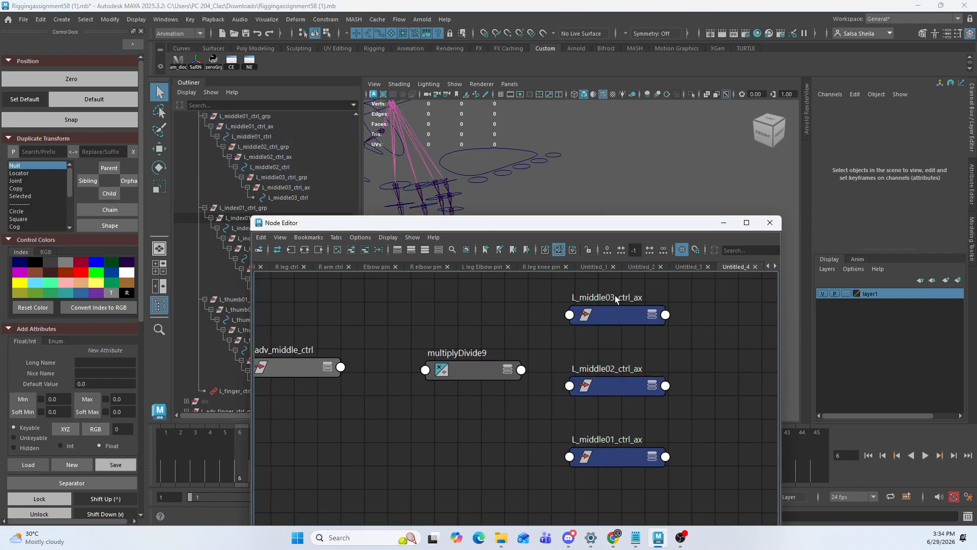
Expand the attributes of the three middle finger _ax nodes and rearrange them beyond the multiplyDivide node
drag(615, 298, 637, 411)
key(3)
click(633, 372)
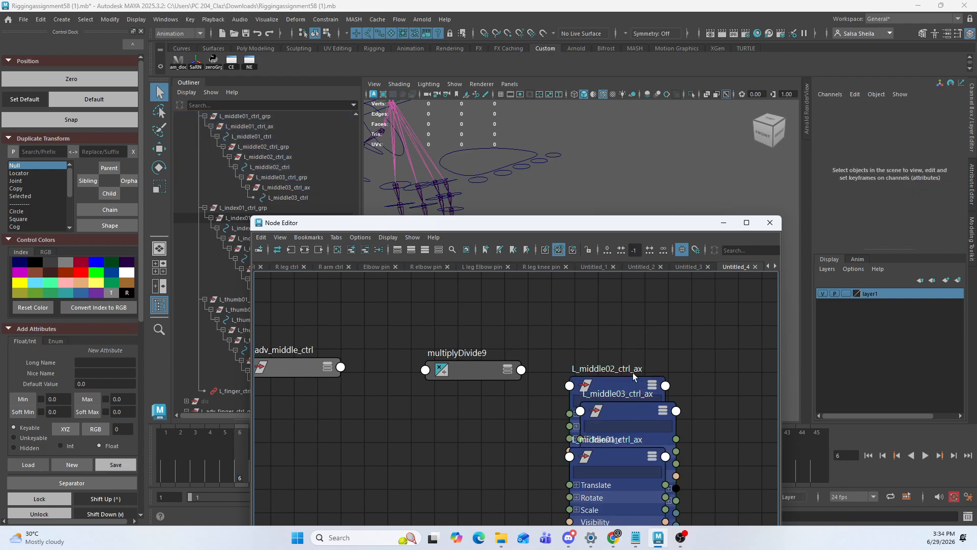
drag(633, 372, 745, 392)
drag(613, 444, 608, 316)
Expand the attributes of the multiplyDivide node and L_adv_middle_ctrl, including Input 1 and Translate
click(468, 367)
key(3)
key(3)
drag(288, 367, 289, 344)
click(264, 352)
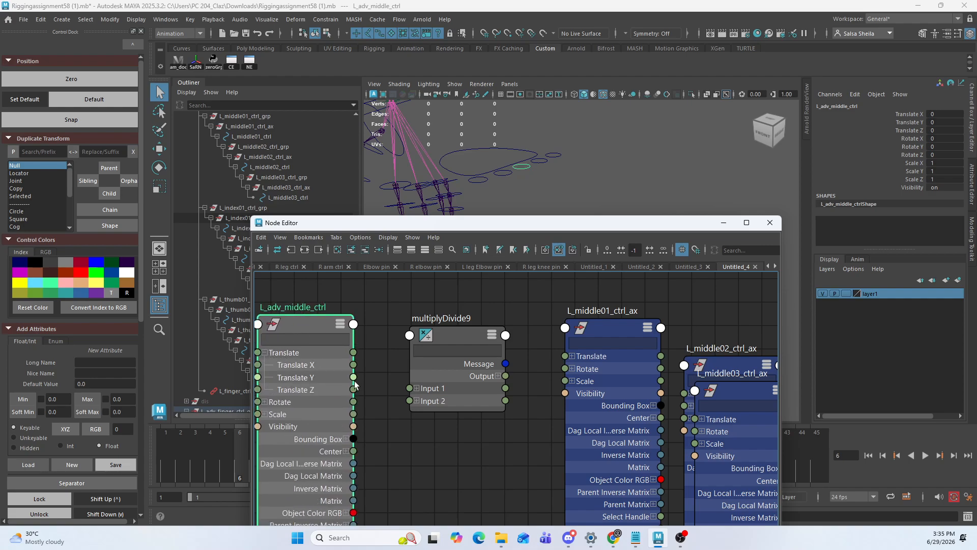
click(417, 389)
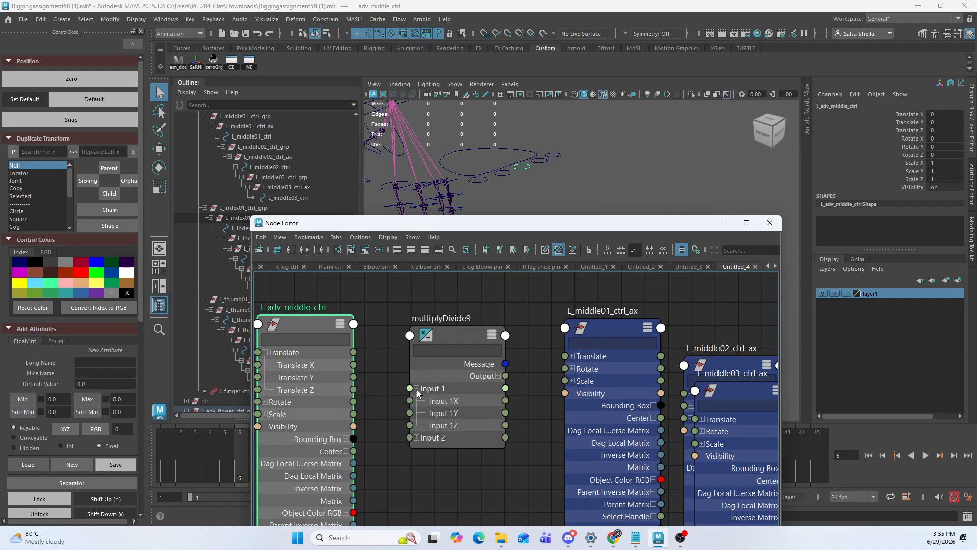
Connect Translate Y of L_adv_middle_ctrl to Input 1X of the multiplyDivide node, and Translate Z to Input 1Y
drag(418, 392, 420, 348)
drag(353, 377, 426, 360)
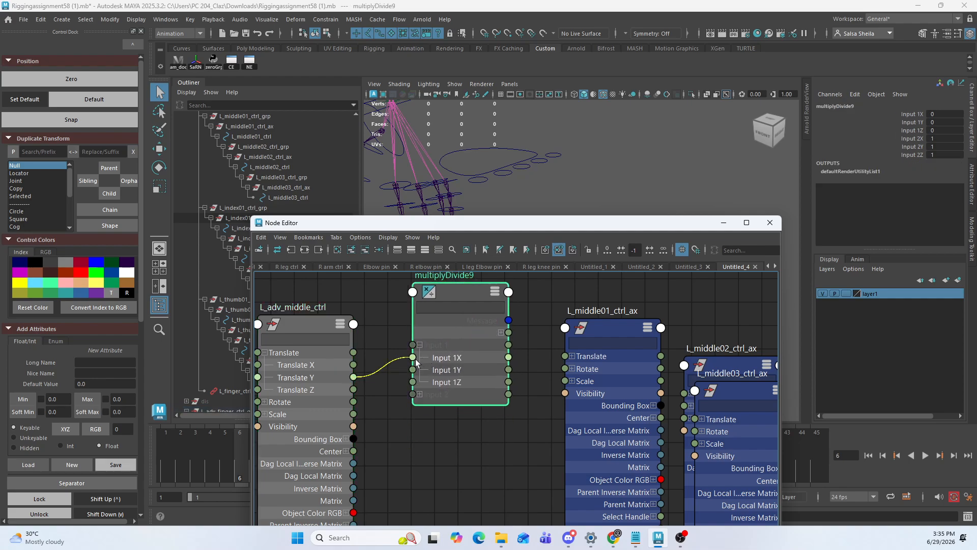
drag(353, 390, 421, 372)
Expand Output on the multiplyDivide node and Rotate on the three middle finger _ax nodes, spacing the nodes apart
alt+middle_drag(454, 385, 397, 363)
click(446, 352)
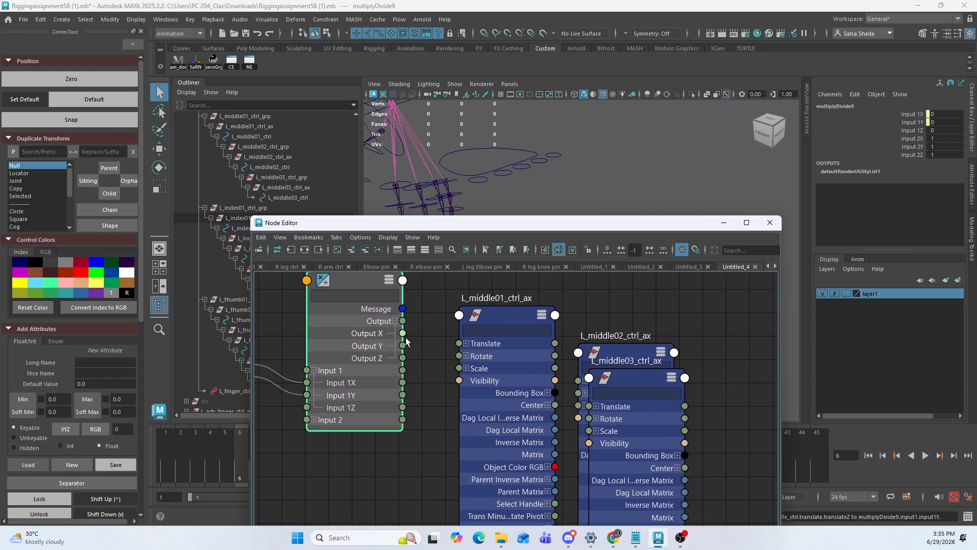
click(465, 355)
drag(486, 358, 486, 314)
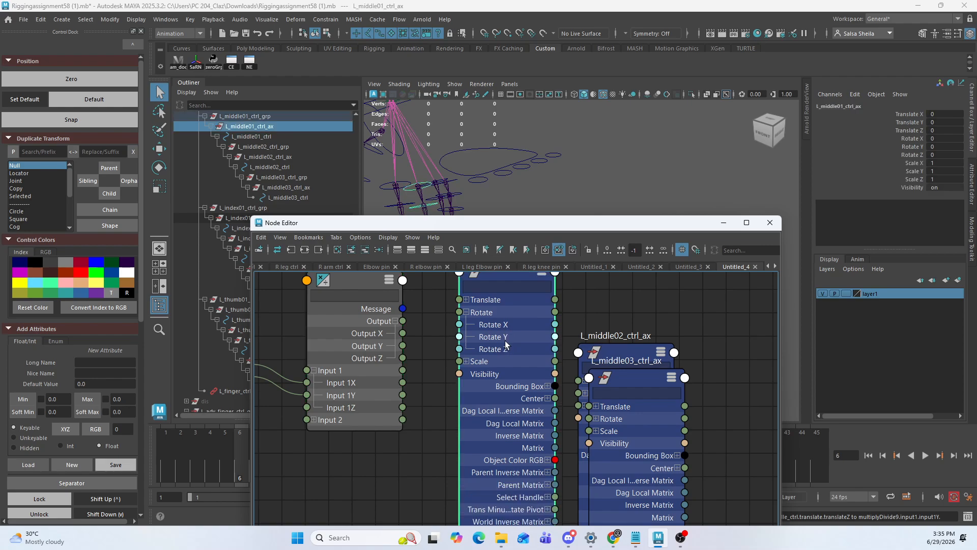
drag(611, 415, 670, 402)
click(656, 405)
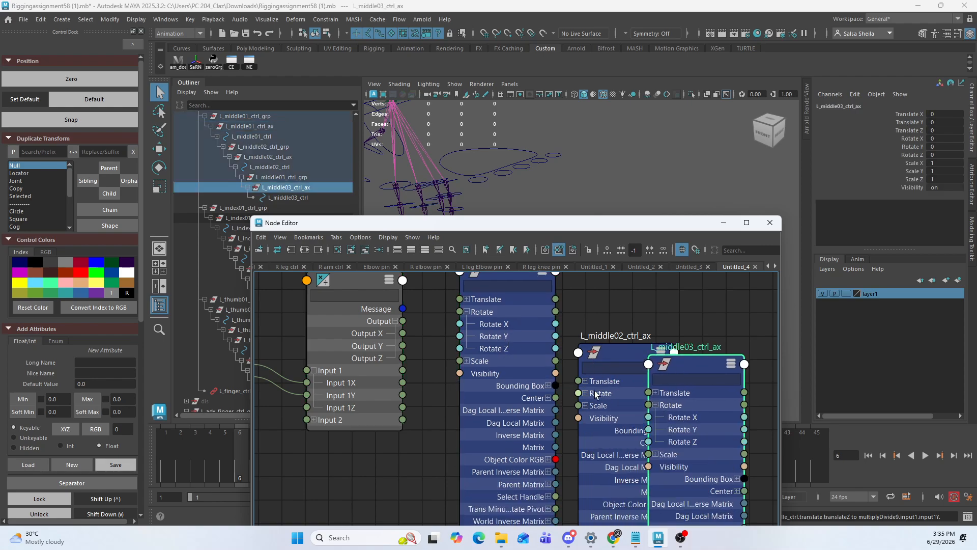
click(585, 393)
drag(618, 367, 606, 339)
alt+middle_drag(408, 332, 405, 355)
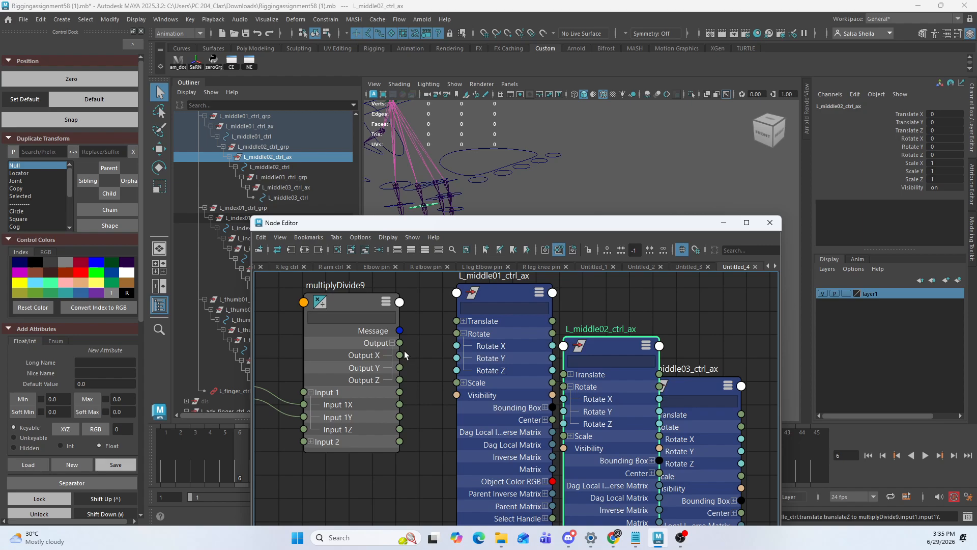
Connect Output X to Rotate X of L_middle01_ctrl_ax, and Output Y to Rotate Y of L_middle02_ctrl_ax and L_middle03_ctrl_ax
drag(415, 358, 563, 412)
drag(400, 368, 686, 450)
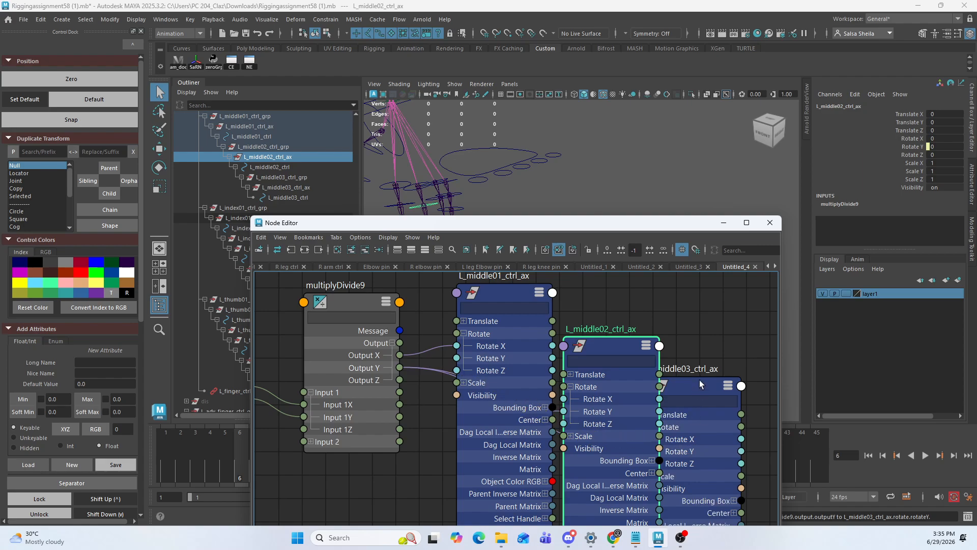
drag(699, 384, 734, 350)
scroll(452, 306, down, 2)
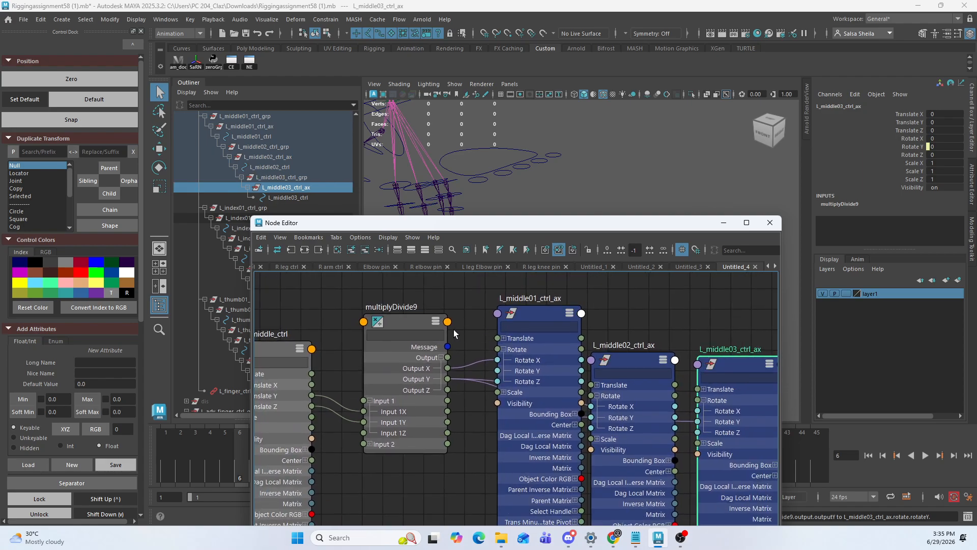
Set the middle finger multiplyDivide node's Input 2Y to 10 and Input 2X to -10
middle_drag(453, 329, 472, 328)
click(455, 333)
click(940, 146)
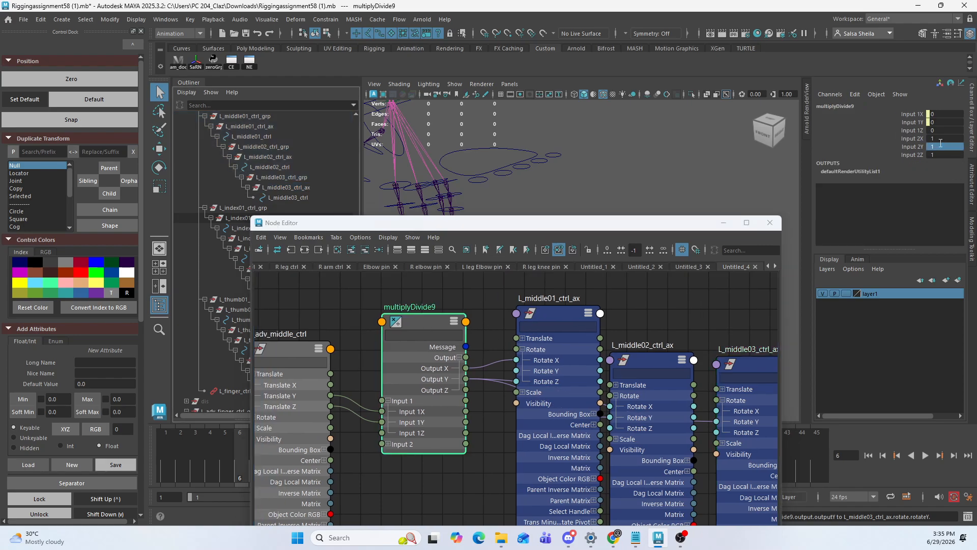
click(940, 144)
click(944, 139)
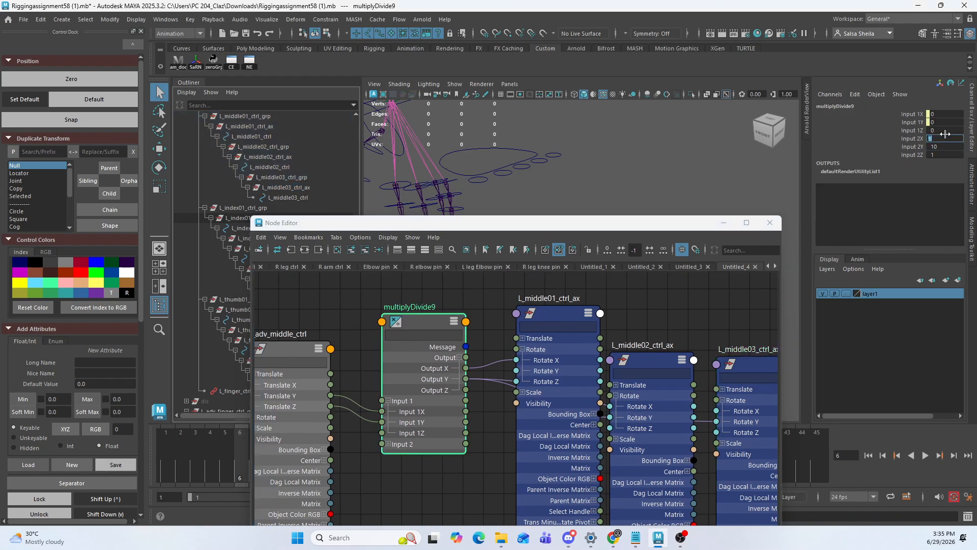
text(-10)
key(Return)
Rename the middle finger multiplyDivide node as L_middle_ax_MD
middle_drag(414, 304, 454, 303)
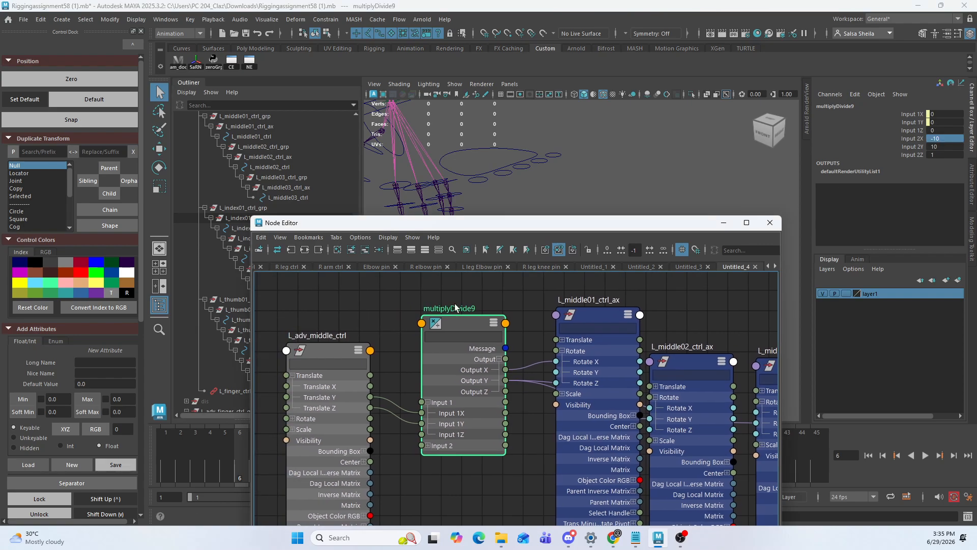
double_click(450, 307)
text(L_middl)
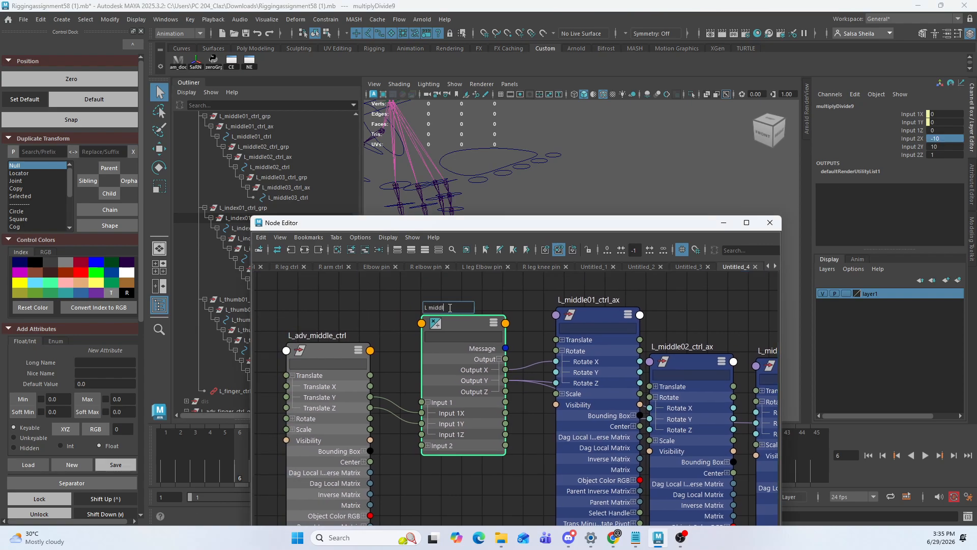
text(e ax MD)
key(Return)
Replace the middle finger graph with L_adv_ring_ctrl alone, removing its shape node
click(461, 300)
scroll(526, 315, down, 3)
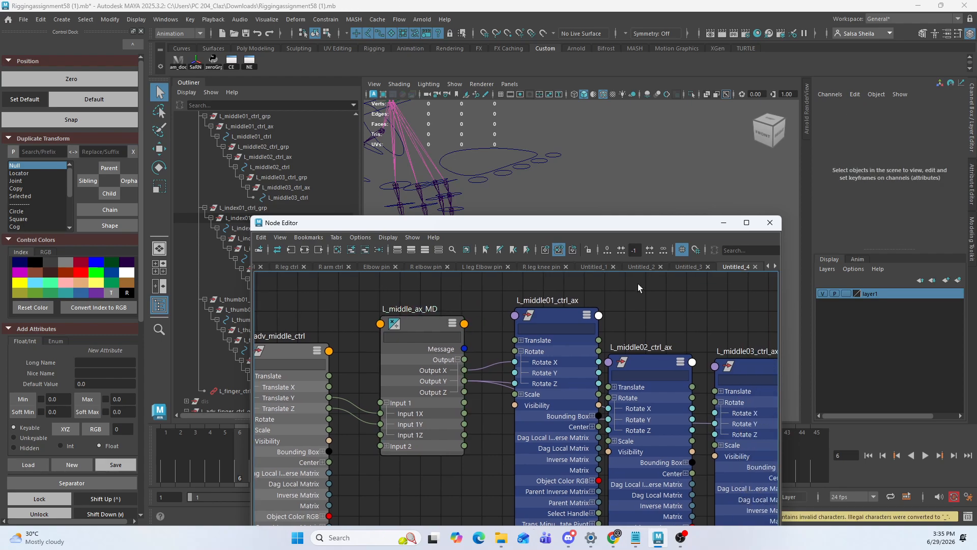
drag(326, 299, 776, 524)
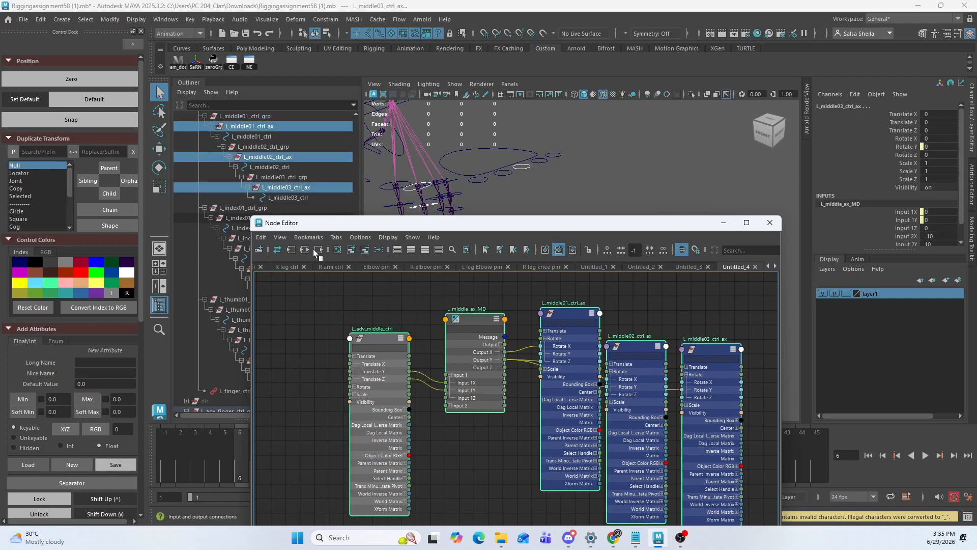
click(538, 162)
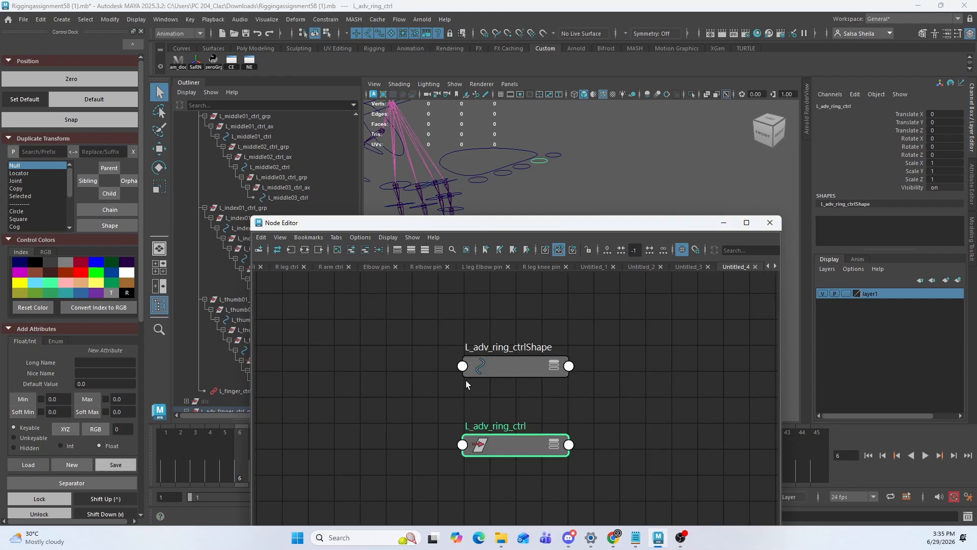
drag(470, 365, 291, 334)
click(364, 249)
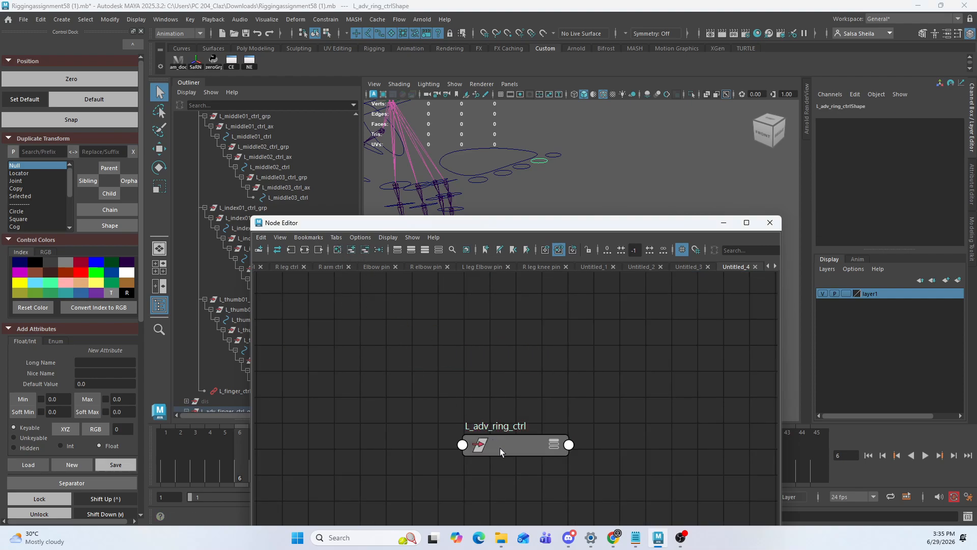
drag(500, 448, 448, 359)
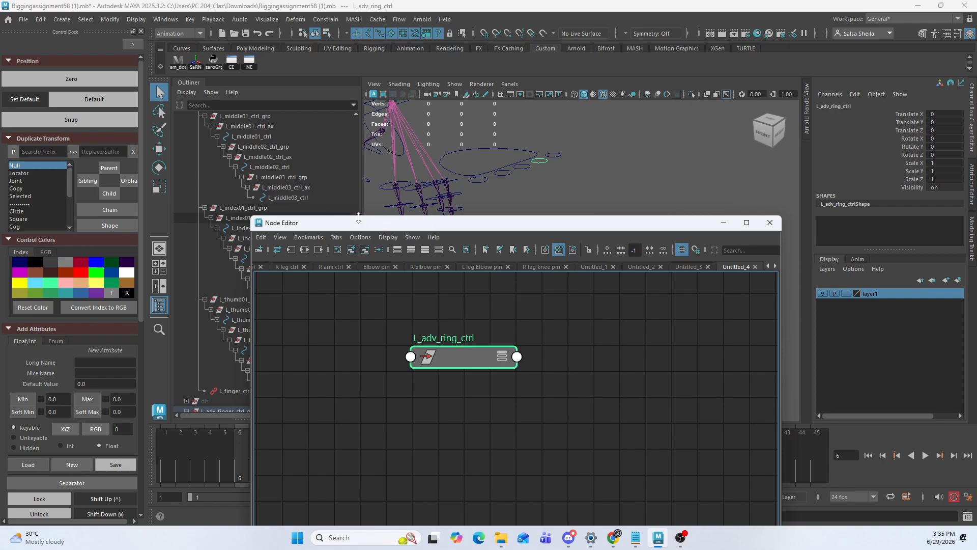
Add L_ring01_ctrl_ax, L_ring02_ctrl_ax and L_ring03_ctrl_ax to the graph, keeping L_adv_ring_ctrl apart from them
drag(359, 222, 401, 208)
scroll(263, 221, up, 5)
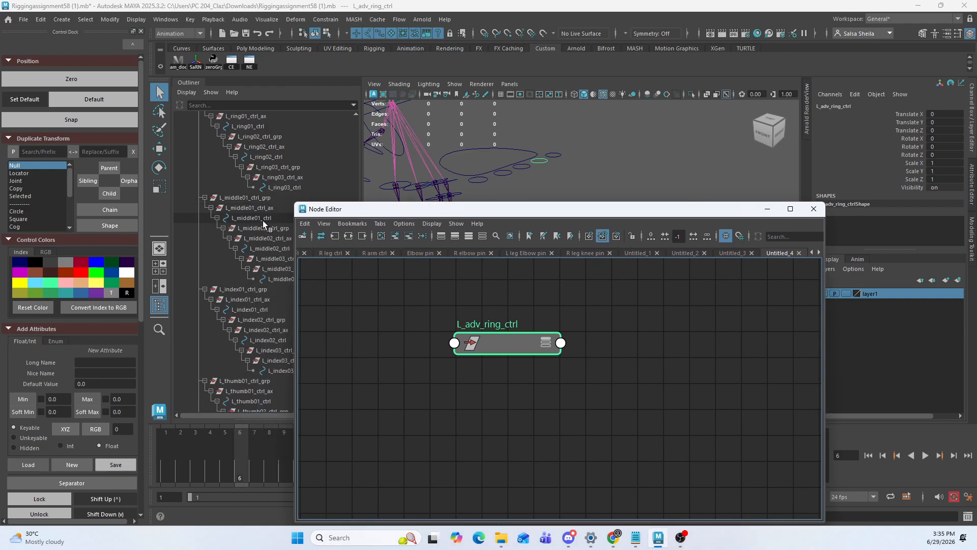
drag(259, 198, 261, 206)
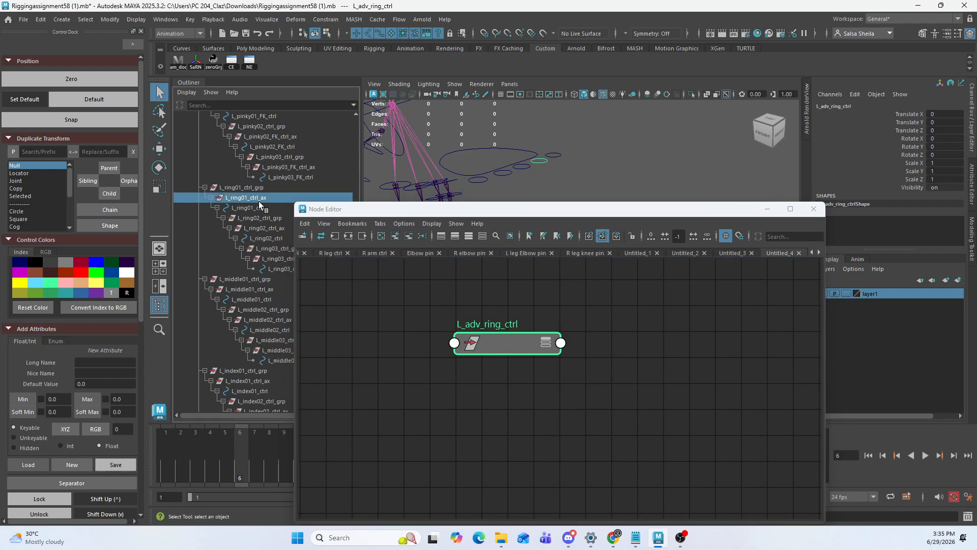
ctrl+click(272, 228)
ctrl+click(278, 258)
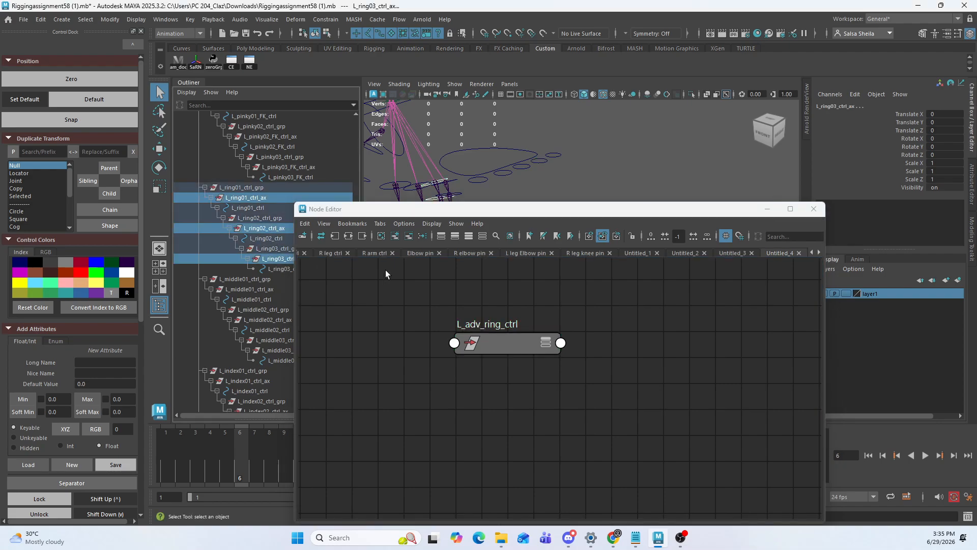
click(394, 236)
click(493, 350)
Create a multiplyDivide node between L_adv_ring_ctrl and the ring _ax nodes and name it L_ring_ax_MD
click(487, 366)
key(Tab)
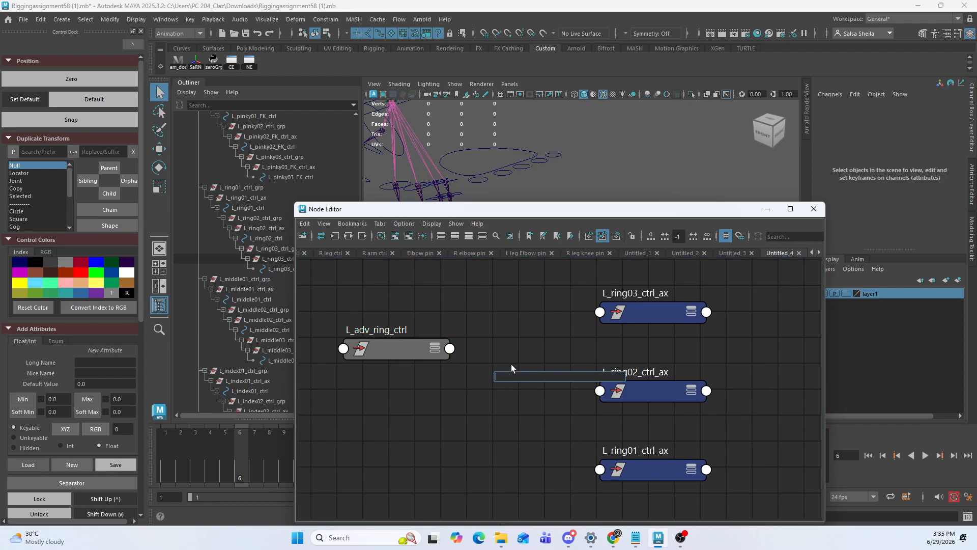
text(multi)
key(Down)
key(Down)
key(Down)
key(Down)
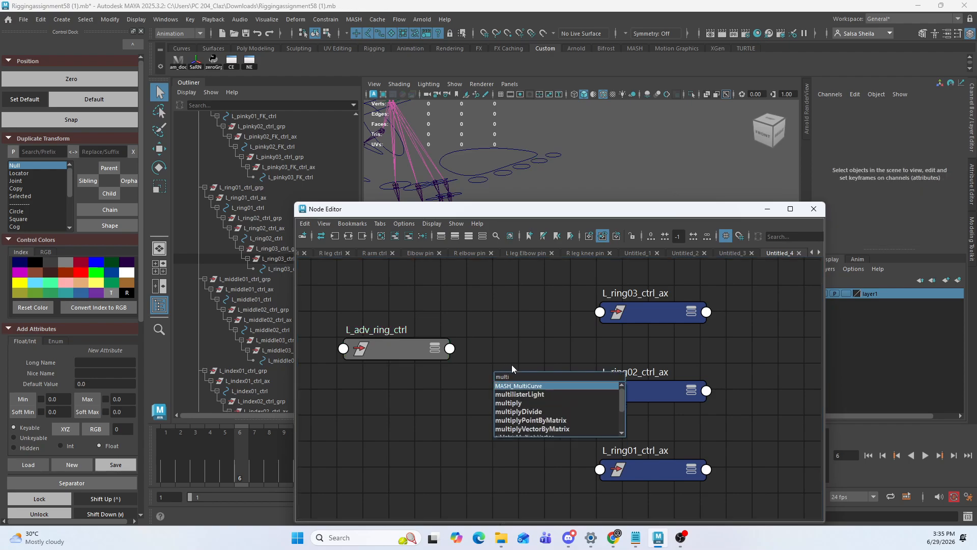
key(Return)
drag(544, 388, 532, 338)
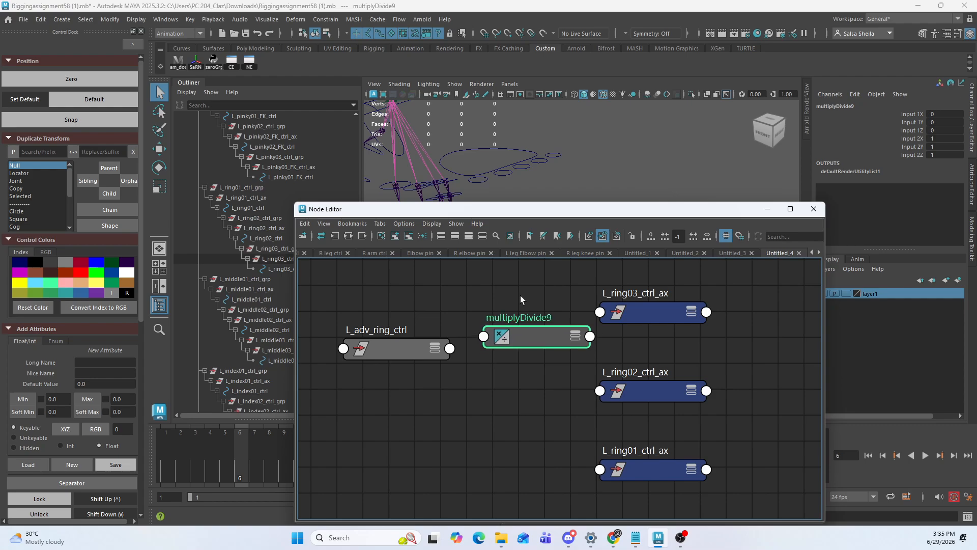
double_click(531, 319)
text(L ring ax MD)
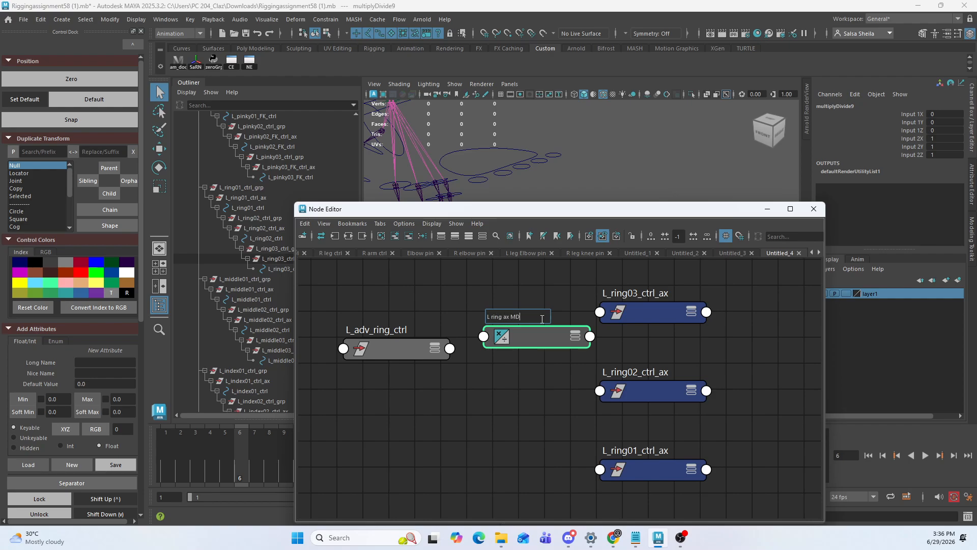
key(Return)
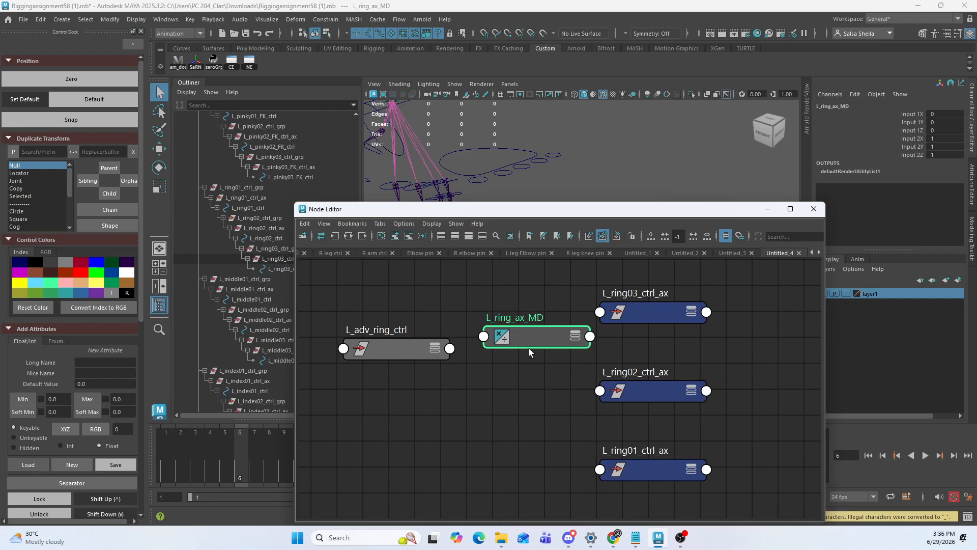
Connect Translate Y of L_adv_ring_ctrl to Input 1X of L_ring_ax_MD, and Translate Z to Input 1Y
click(380, 352)
key(3)
click(482, 338)
key(3)
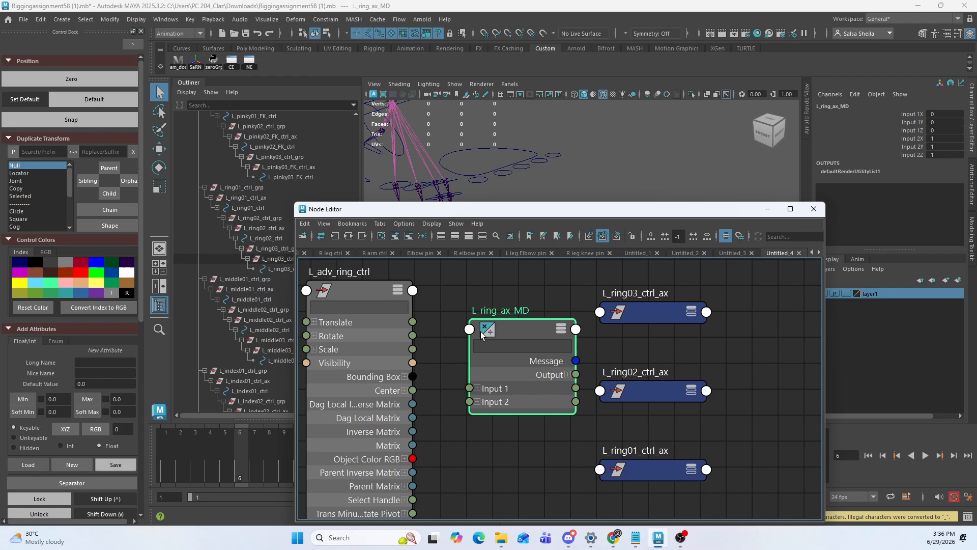
click(477, 388)
click(314, 323)
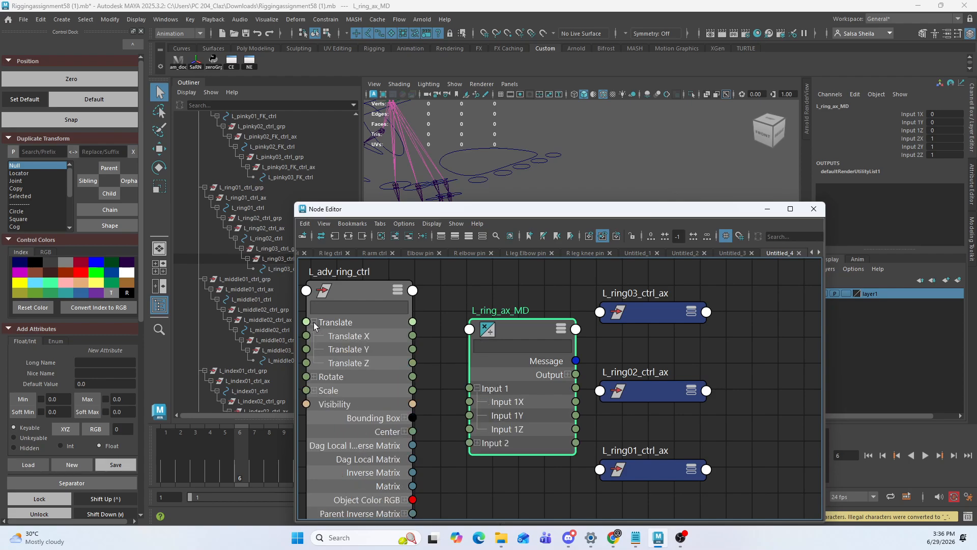
drag(438, 359, 469, 415)
drag(493, 350, 482, 346)
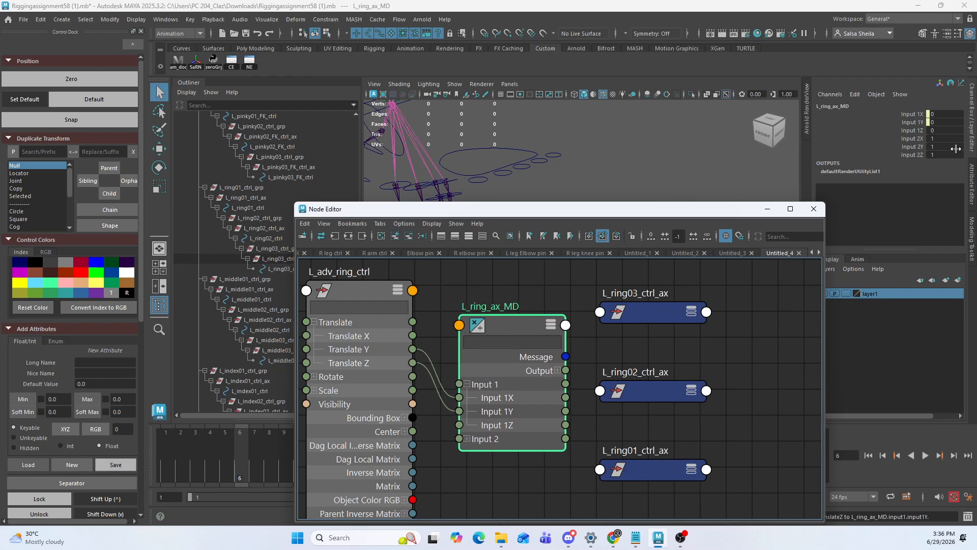
Set Input 2X of L_ring_ax_MD to -10 and Input 2Y to 10
double_click(936, 138)
text(-10)
key(Tab)
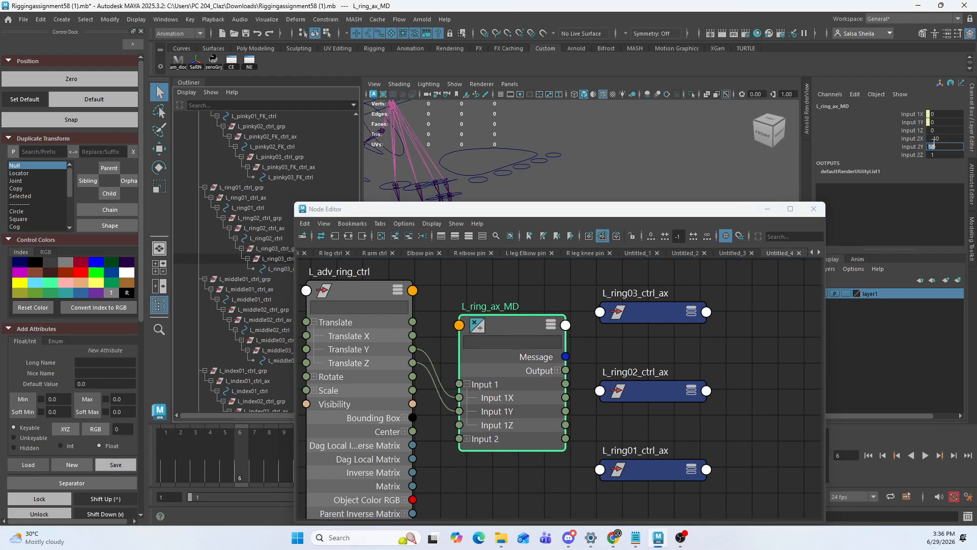
text(10)
Show the attributes of the three ring _ax nodes and move the nodes beyond L_ring_ax_MD
drag(666, 268, 782, 377)
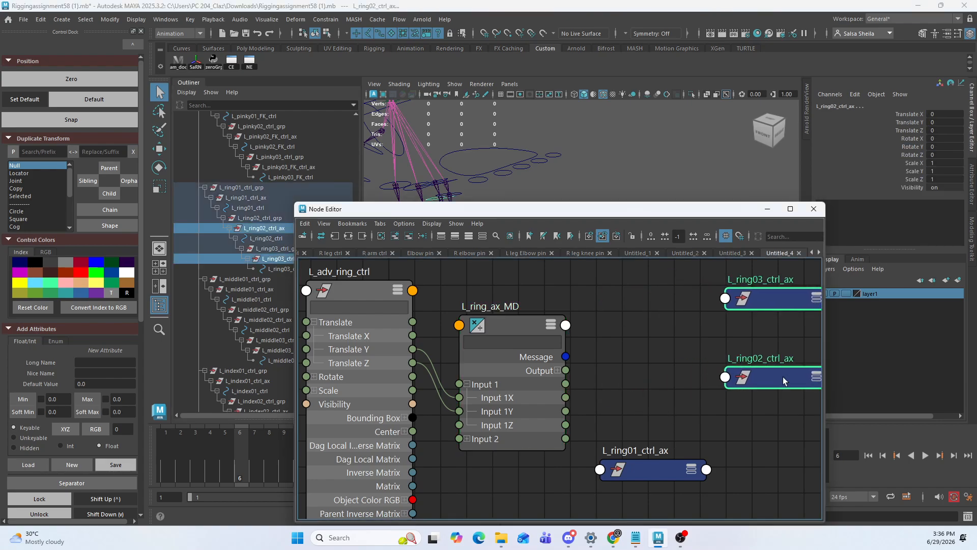
key(3)
click(655, 378)
click(655, 469)
drag(655, 469, 669, 322)
key(3)
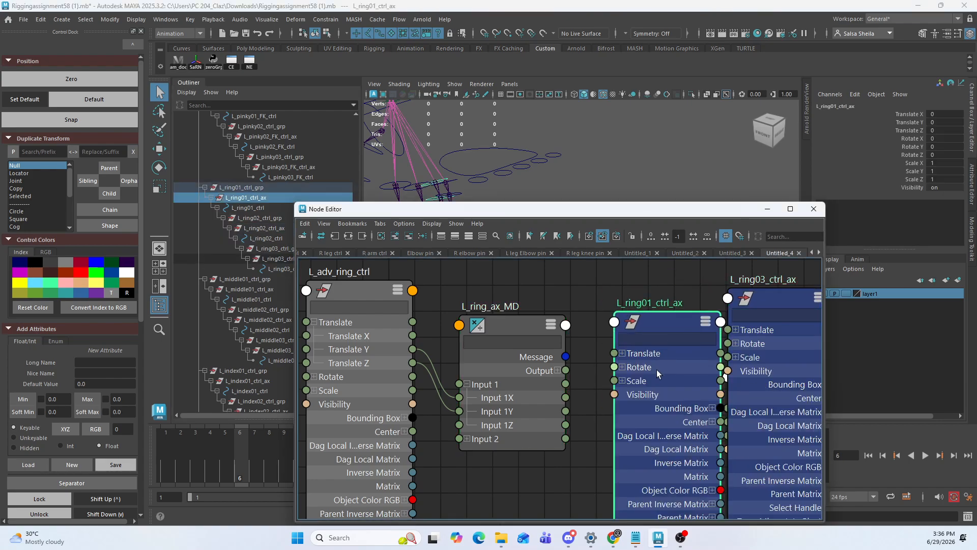
Expand Rotate on L_ring01_ctrl_ax, L_ring03_ctrl_ax and L_ring02_ctrl_ax, spacing the nodes so their rotation inputs are reachable
click(621, 367)
drag(756, 337, 814, 339)
alt+middle_drag(814, 338, 772, 331)
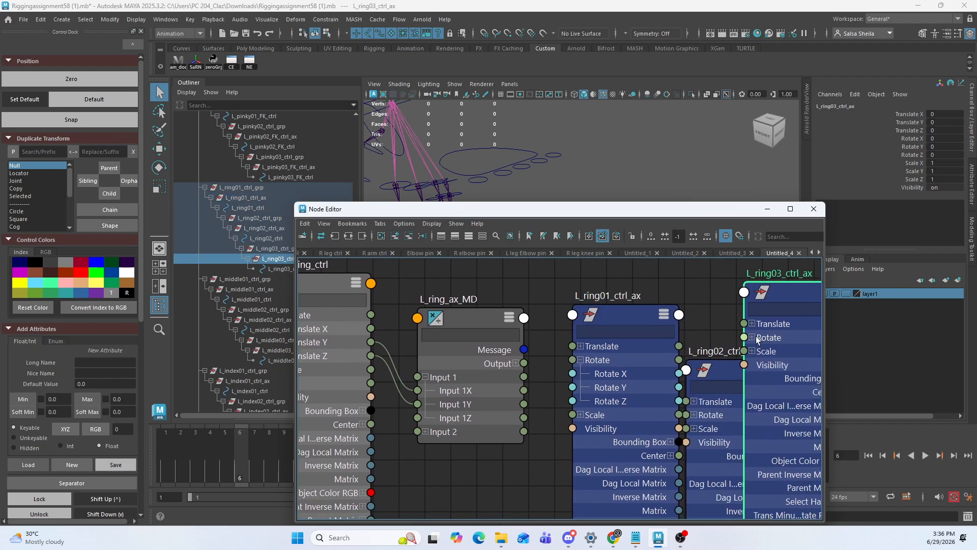
click(753, 338)
drag(819, 330, 844, 318)
click(681, 415)
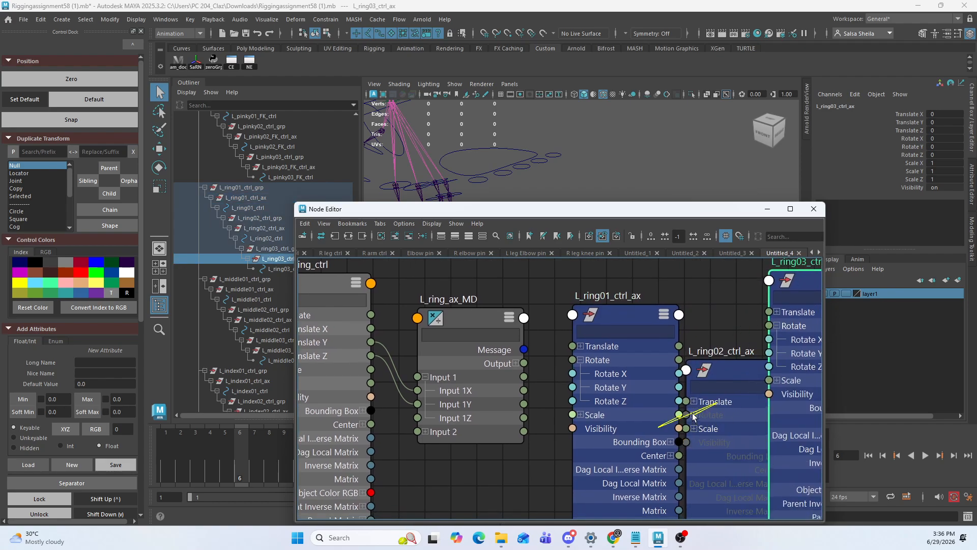
click(728, 317)
alt+middle_drag(728, 331, 672, 327)
click(637, 410)
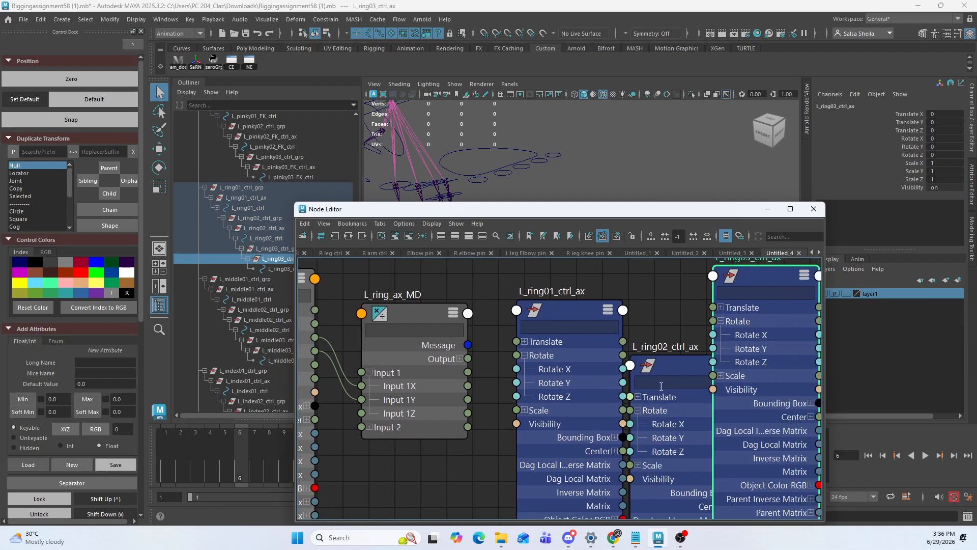
drag(677, 373, 699, 365)
Connect Output X of L_ring_ax_MD to Rotate X of L_ring01_ctrl_ax, and Output Y to Rotate X of L_ring02_ctrl_ax and L_ring03_ctrl_ax
click(460, 358)
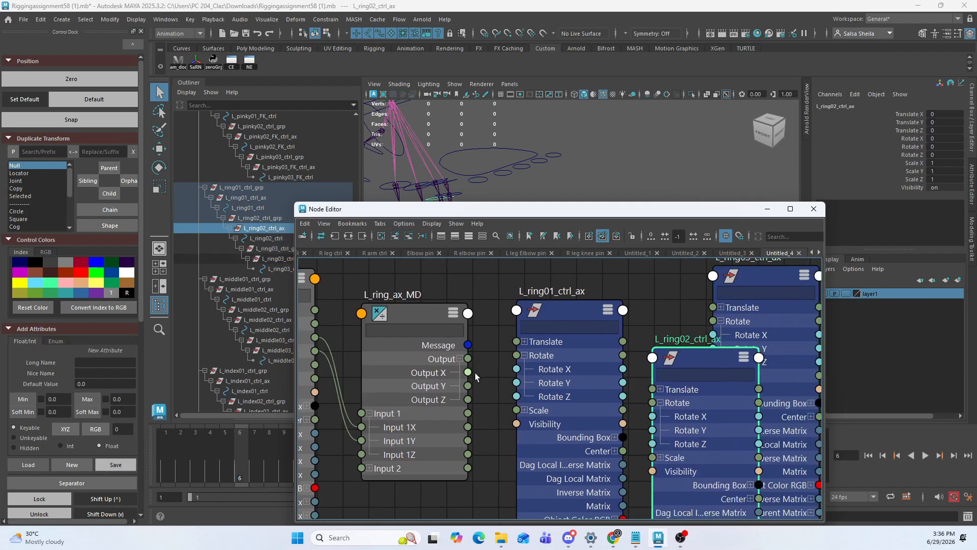
drag(467, 372, 652, 416)
drag(468, 385, 712, 334)
drag(777, 268, 788, 293)
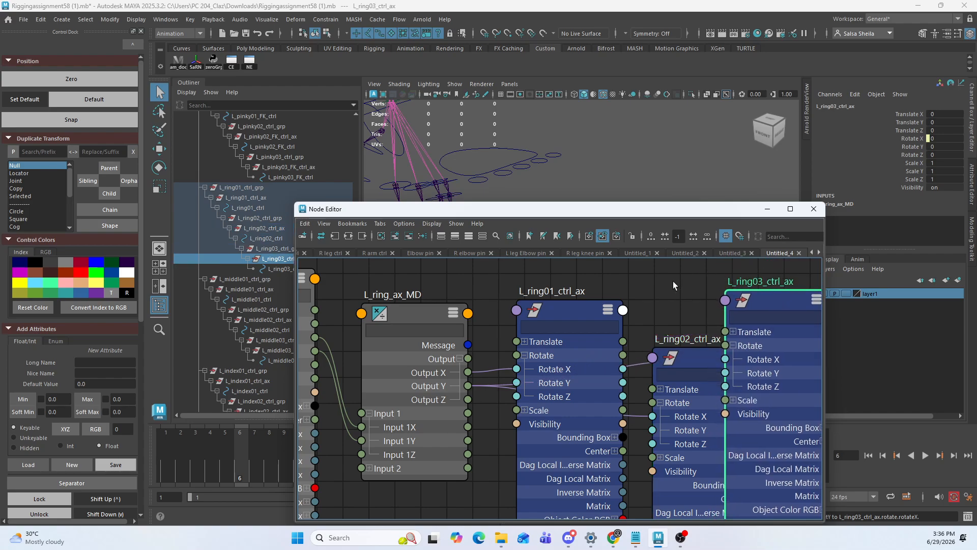
alt+middle_drag(674, 281, 707, 291)
scroll(708, 292, down, 1)
click(485, 281)
click(464, 302)
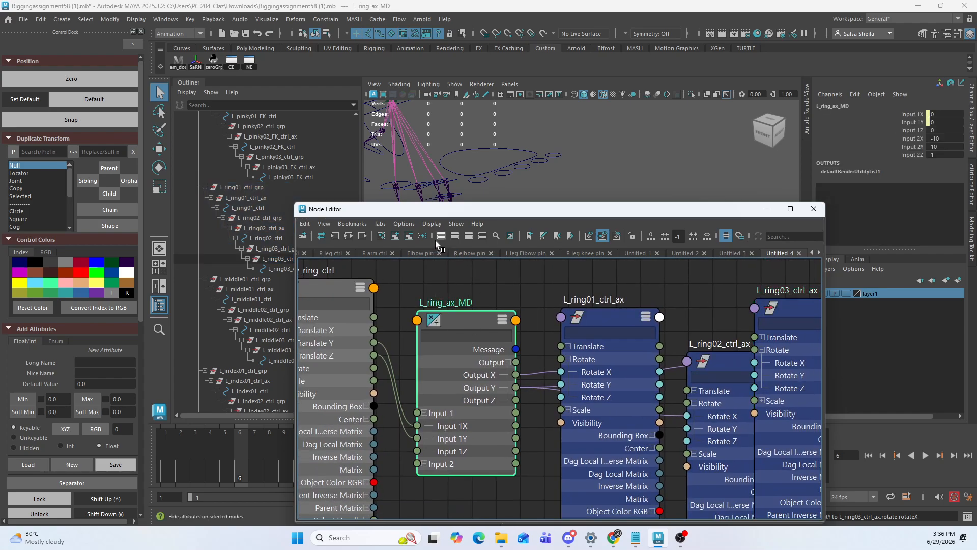
Add L_adv_pinky_ctrl to the node graph and place it in the free area below the ring finger network
click(553, 155)
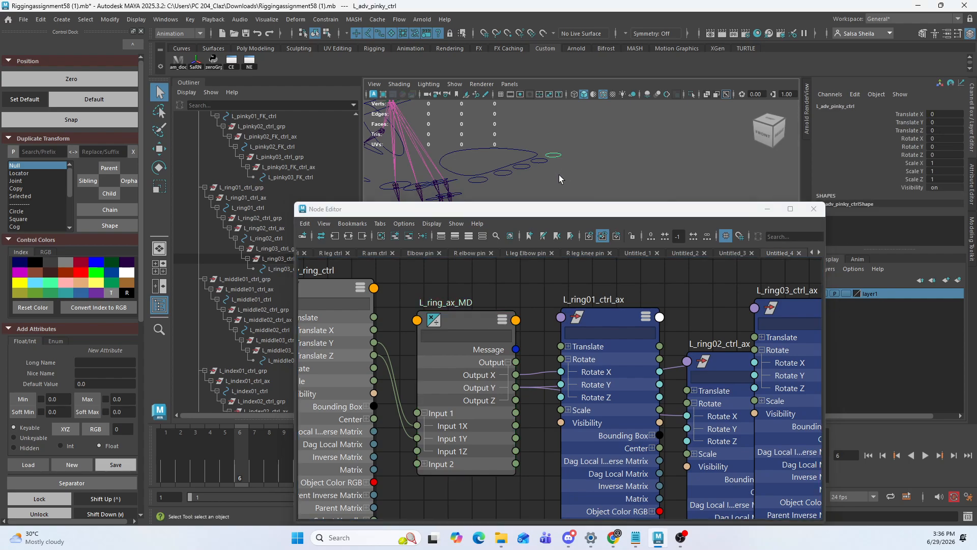
click(392, 236)
scroll(481, 301, down, 3)
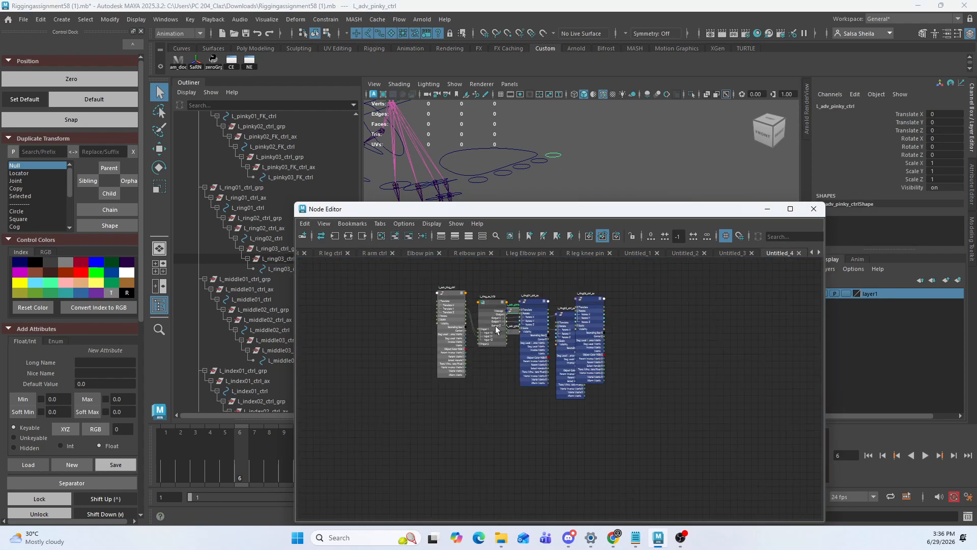
drag(514, 315, 462, 410)
scroll(487, 420, up, 4)
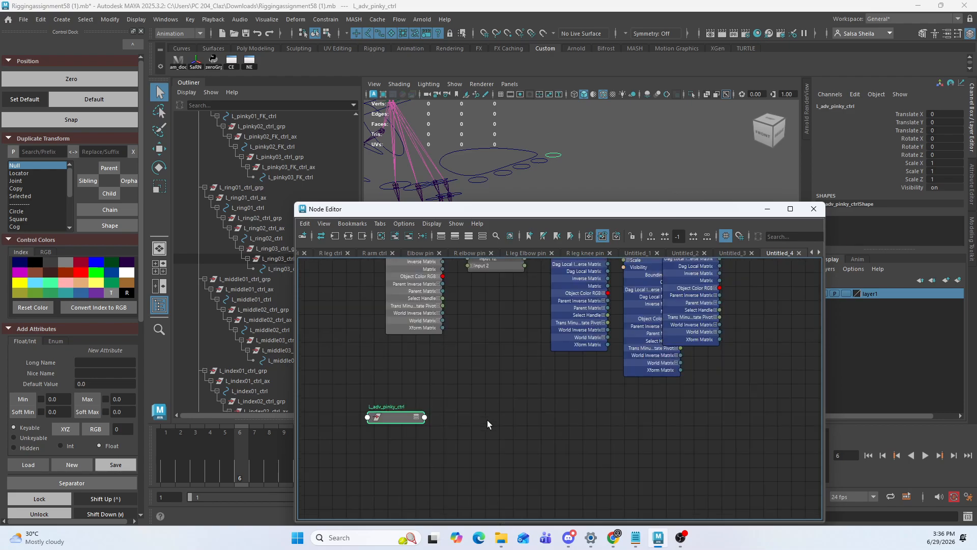
Duplicate L_ring_ax_MD and position the copy beside L_adv_pinky_ctrl below the ring network
click(506, 309)
key(ctrl+d)
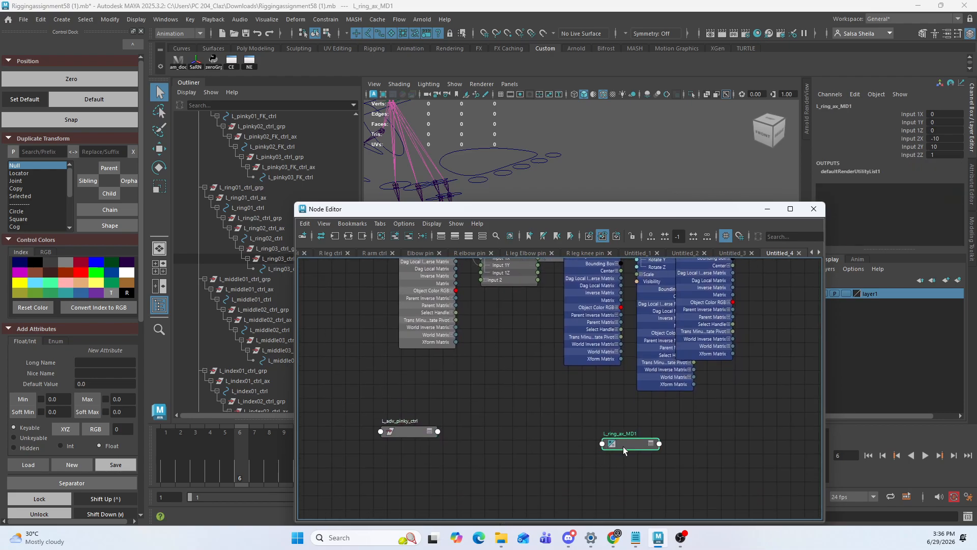
drag(623, 447, 430, 371)
Connect L_adv_pinky_ctrl's Translate Y to Input 1X and Translate Z to Input 1Y of the duplicated multiplyDivide node
scroll(411, 395, up, 3)
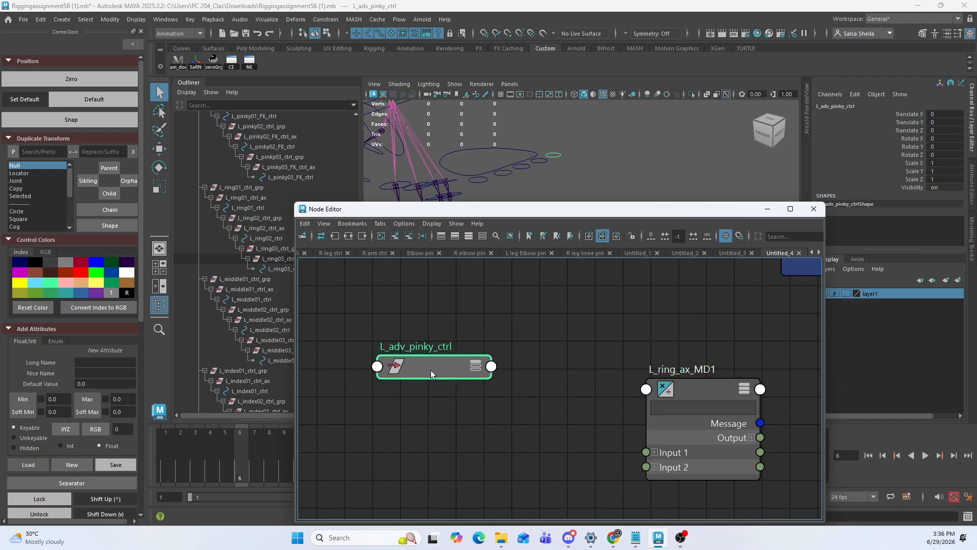
key(3)
click(386, 400)
alt+middle_drag(516, 389, 486, 377)
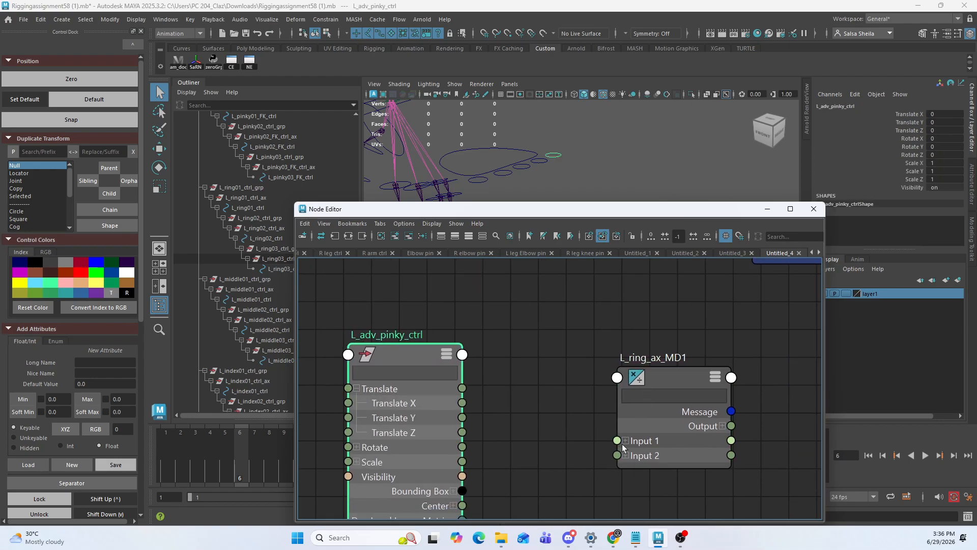
click(625, 441)
drag(635, 419, 589, 390)
drag(467, 403, 571, 426)
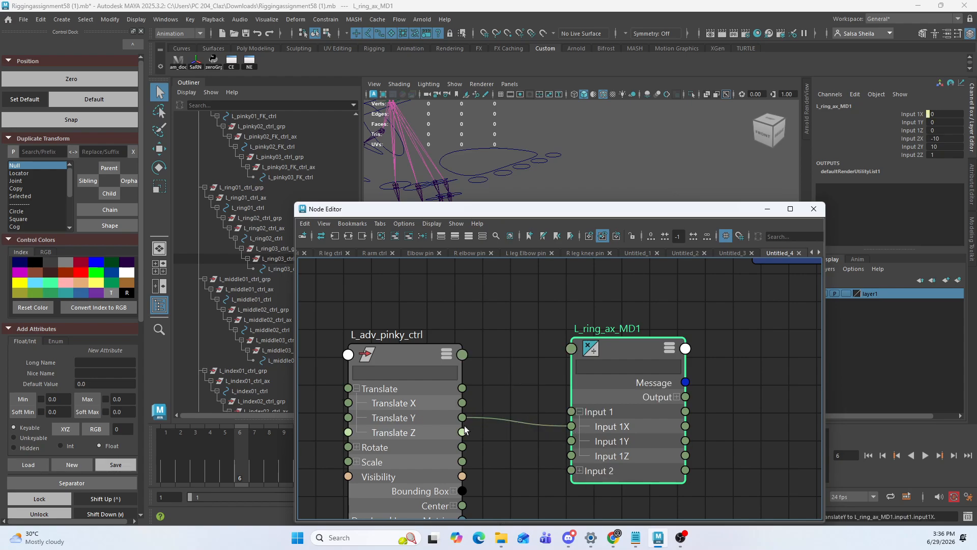
drag(461, 432, 571, 441)
Rename the duplicated multiplyDivide node as L_pinky_ax_MD
alt+middle_drag(600, 430, 609, 373)
double_click(546, 385)
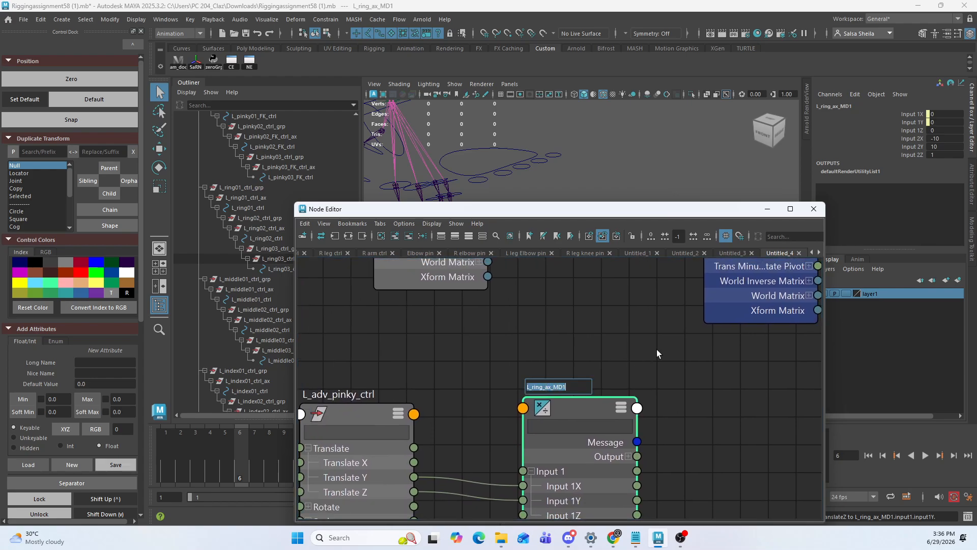
key(Left)
key(Left)
key(BackSpace)
key(BackSpace)
key(BackSpace)
key(BackSpace)
key(BackSpace)
text(pinky_)
key(End)
key(BackSpace)
key(Return)
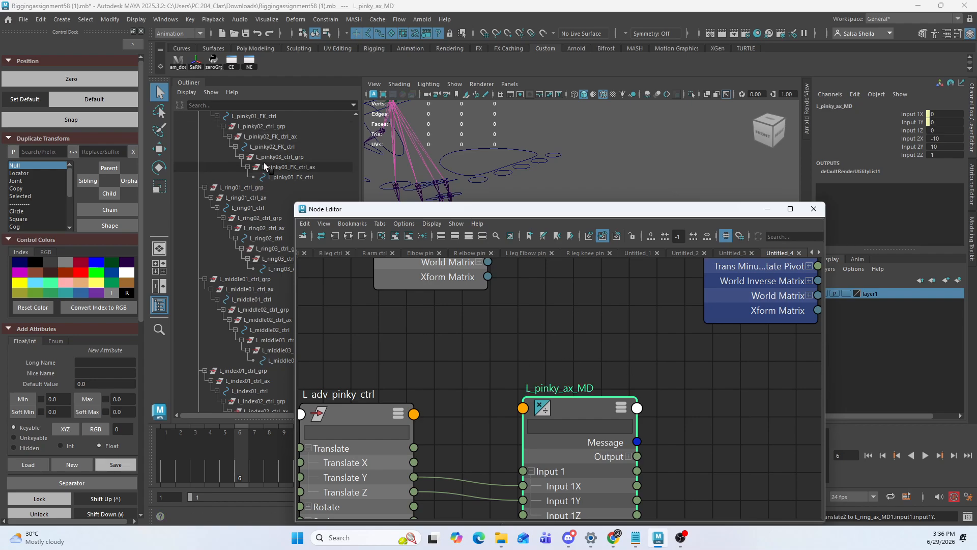
Add L_pinky01_FK_ctrl_ax, L_pinky02_FK_ctrl_ax and L_pinky03_FK_ctrl_ax to the node graph near the pinky network
click(293, 167)
ctrl+click(288, 136)
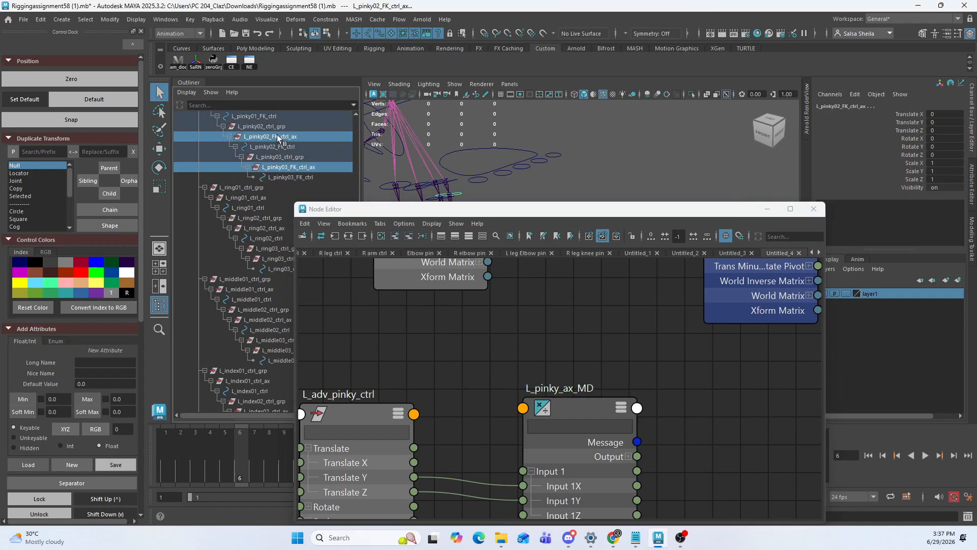
scroll(270, 147, up, 3)
ctrl+click(258, 187)
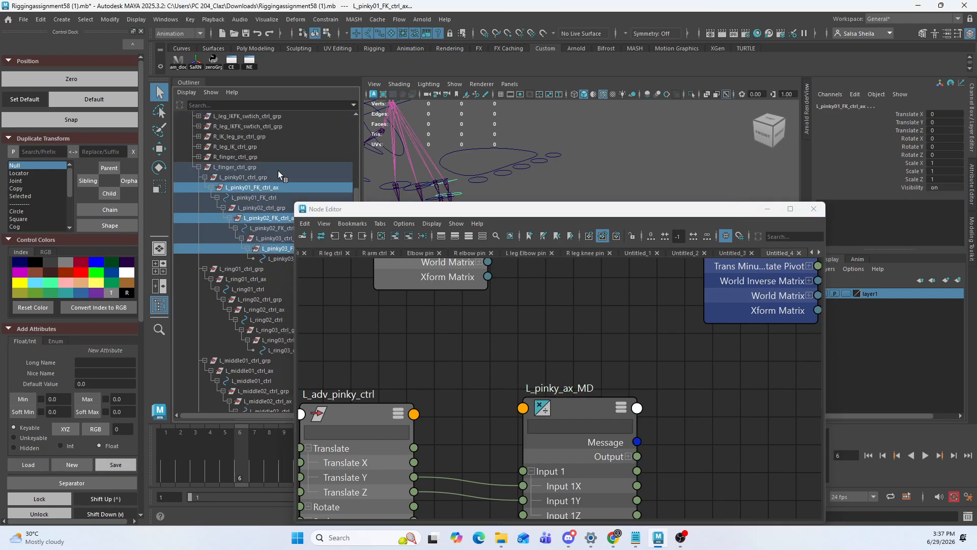
click(395, 235)
scroll(518, 407, down, 5)
alt+middle_drag(685, 375, 615, 345)
scroll(417, 355, up, 5)
drag(549, 388, 775, 479)
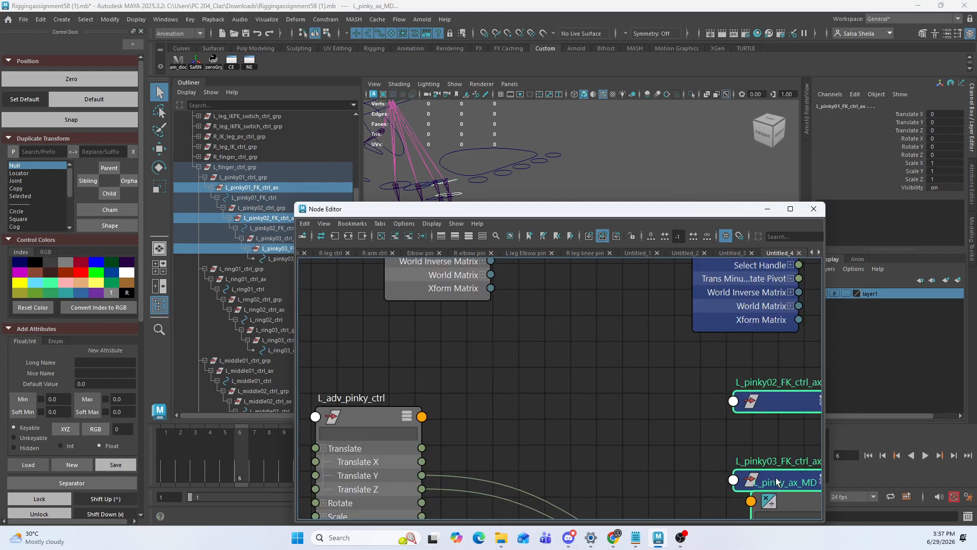
key(f)
click(461, 335)
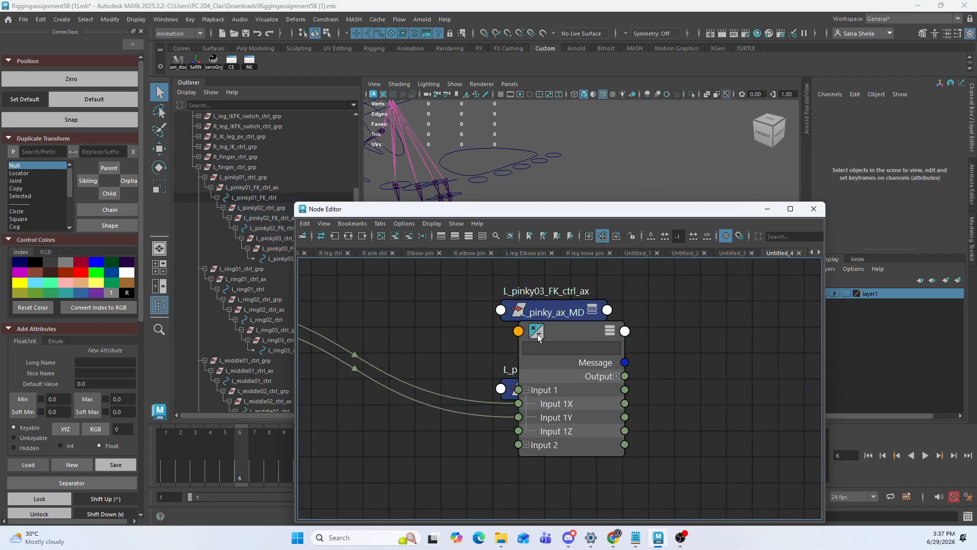
Show the attributes of the three pinky _ax nodes and spread them apart beyond L_pinky_ax_MD
drag(538, 334, 344, 302)
alt+middle_drag(635, 291, 608, 383)
click(509, 322)
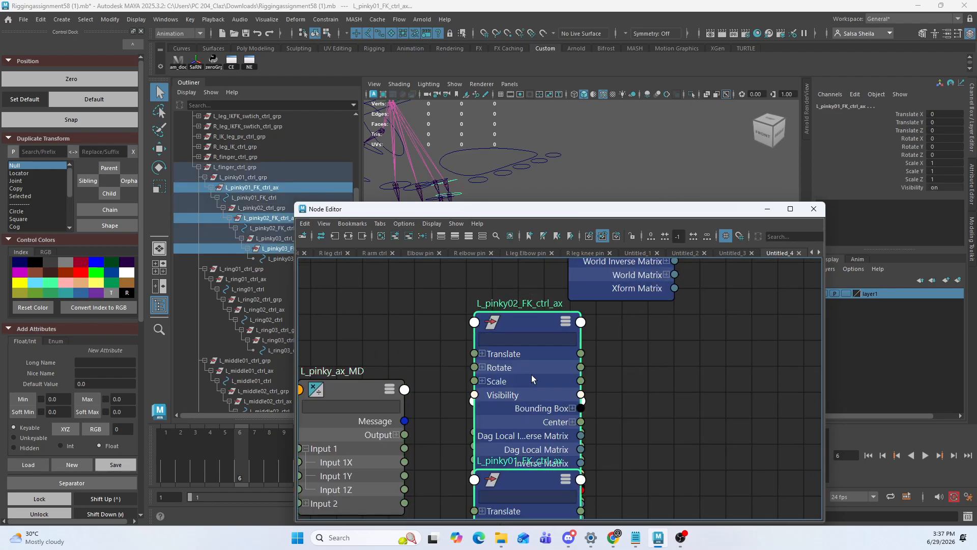
drag(547, 327, 713, 395)
alt+middle_drag(468, 326, 423, 260)
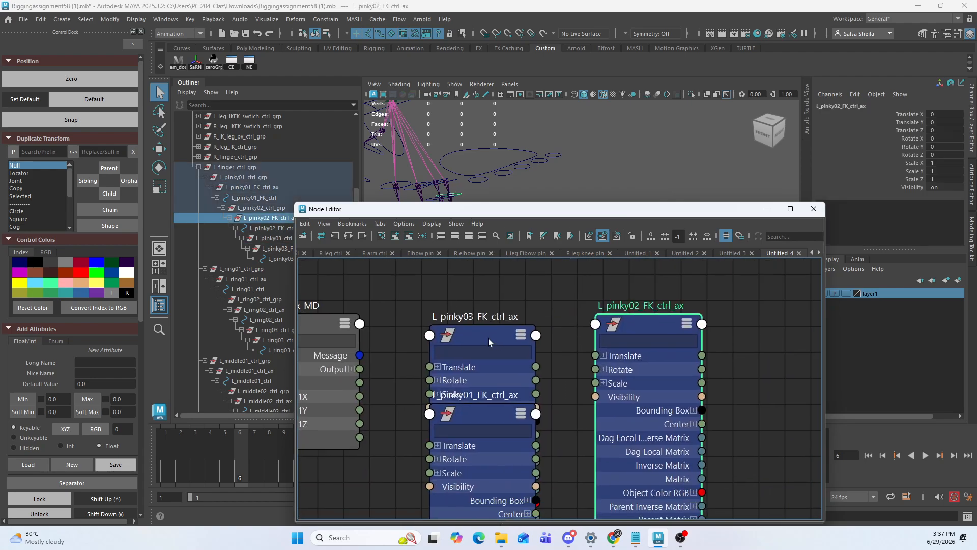
drag(487, 338, 764, 326)
Expand Rotate on the three pinky _ax nodes and Output on L_pinky_ax_MD, lining up L_pinky01_FK_ctrl_ax with the others
click(720, 367)
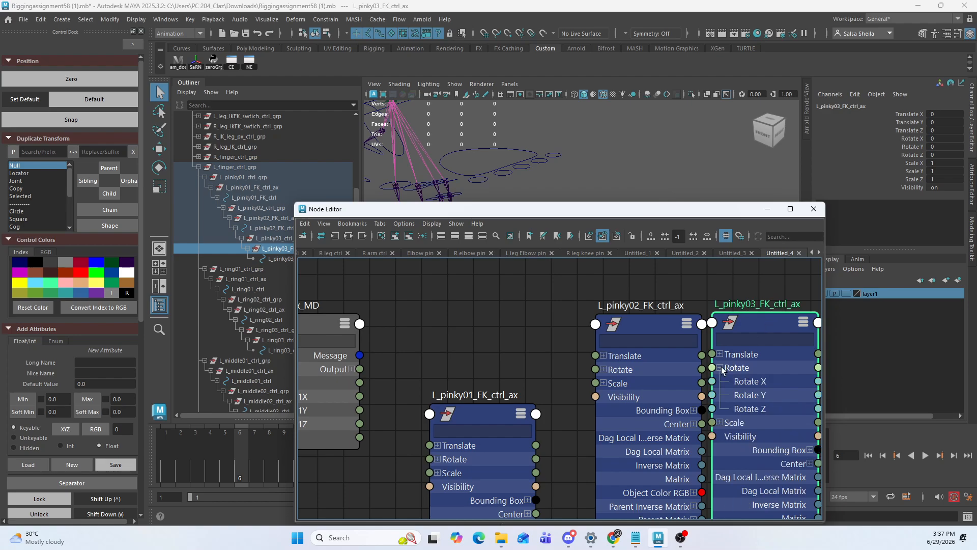
click(603, 369)
drag(477, 428, 479, 340)
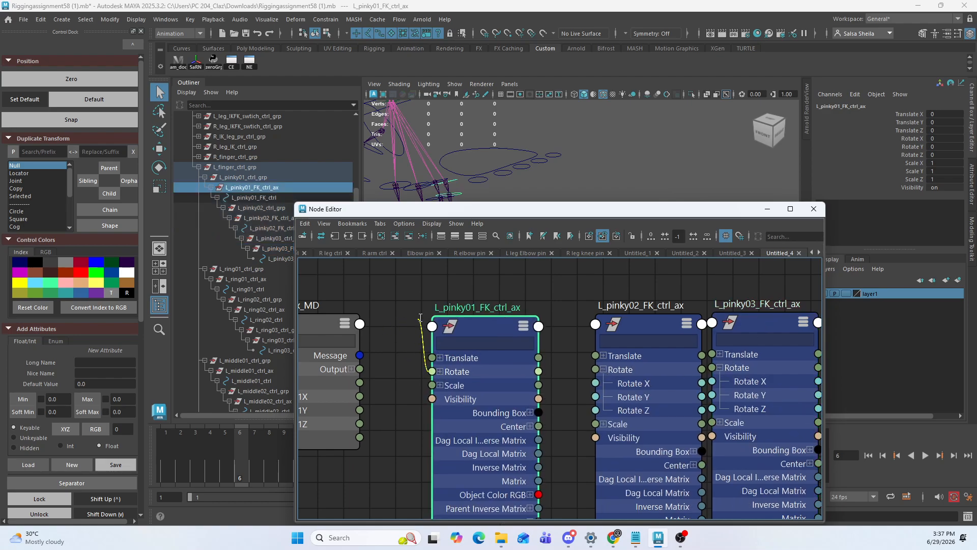
alt+middle_drag(439, 376, 454, 362)
click(454, 359)
click(366, 356)
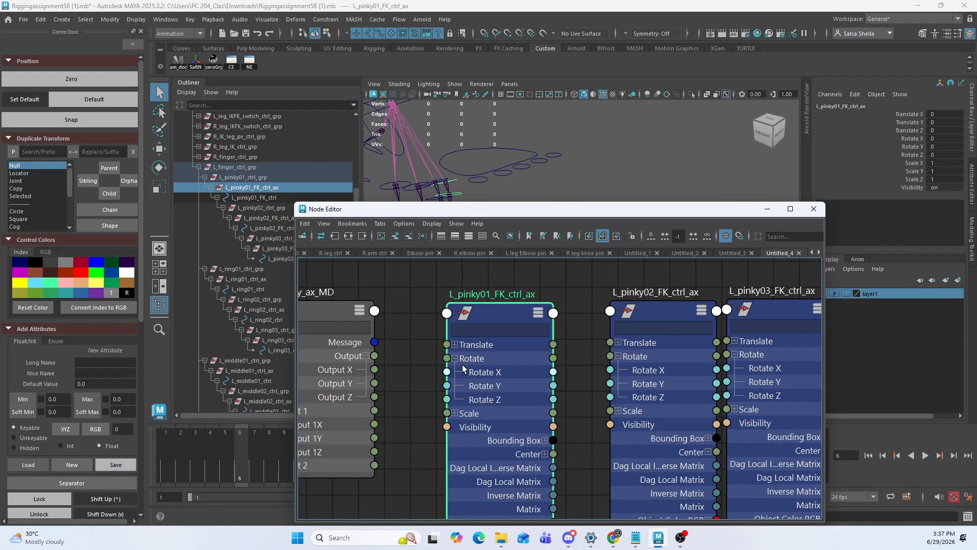
Connect Output X of L_pinky_ax_MD to Rotate X of L_pinky01_FK_ctrl_ax, and Output Y to Rotate X of L_pinky02_FK_ctrl_ax and L_pinky03_FK_ctrl_ax
drag(374, 369, 610, 370)
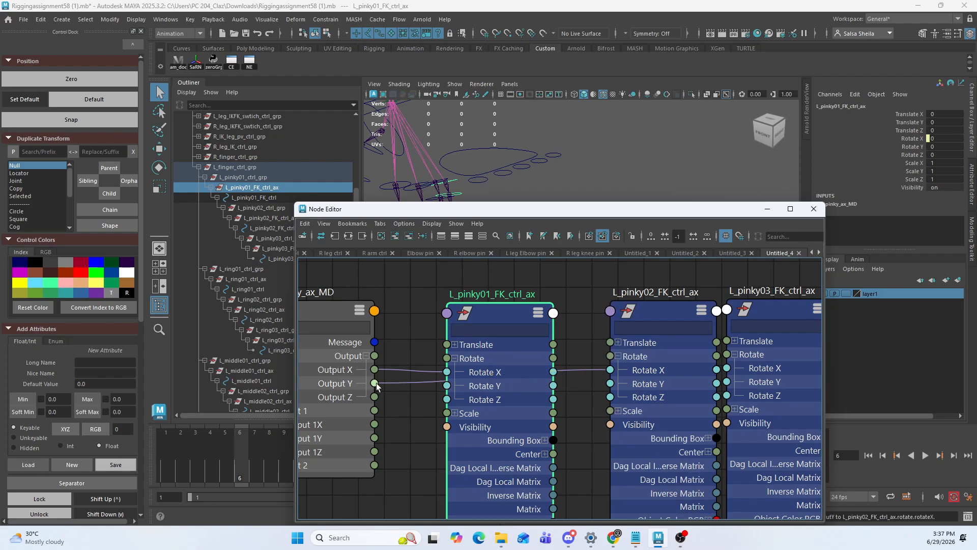
drag(375, 383, 727, 368)
middle_drag(599, 287, 607, 301)
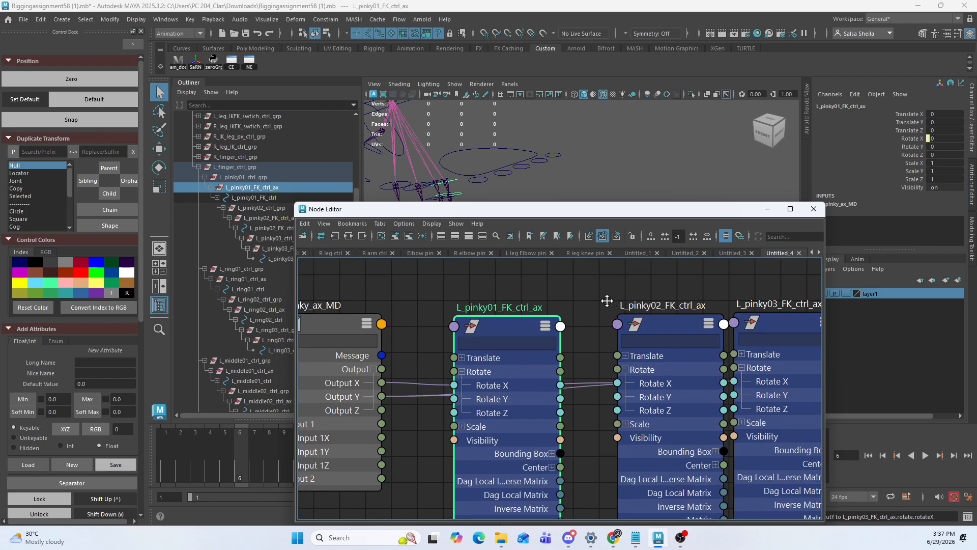
click(607, 301)
Minimize the Node Editor, test moving the L_adv finger controls together in the viewport, and undo the movement
click(767, 208)
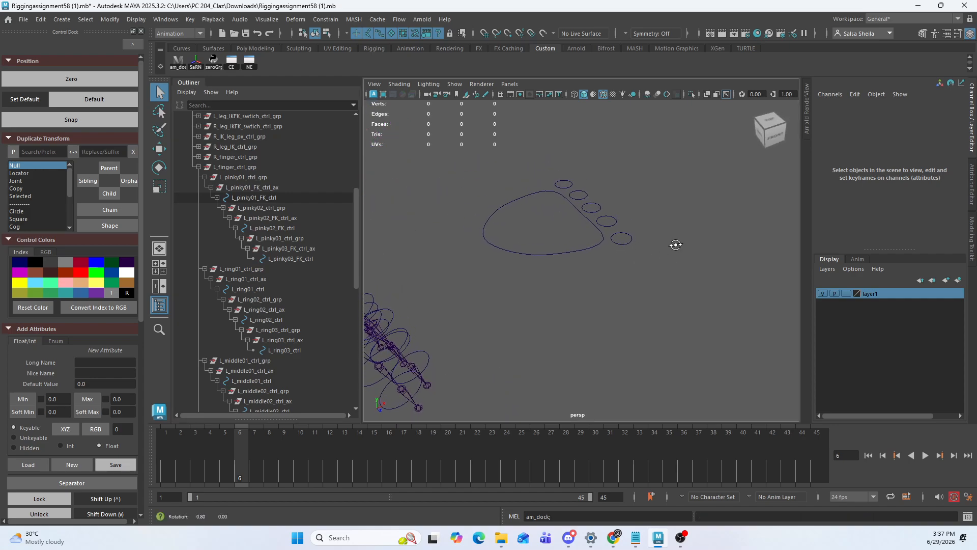
alt+drag(675, 245, 626, 213)
key(w)
drag(626, 176, 720, 258)
alt+drag(514, 267, 501, 285)
key(ctrl+z)
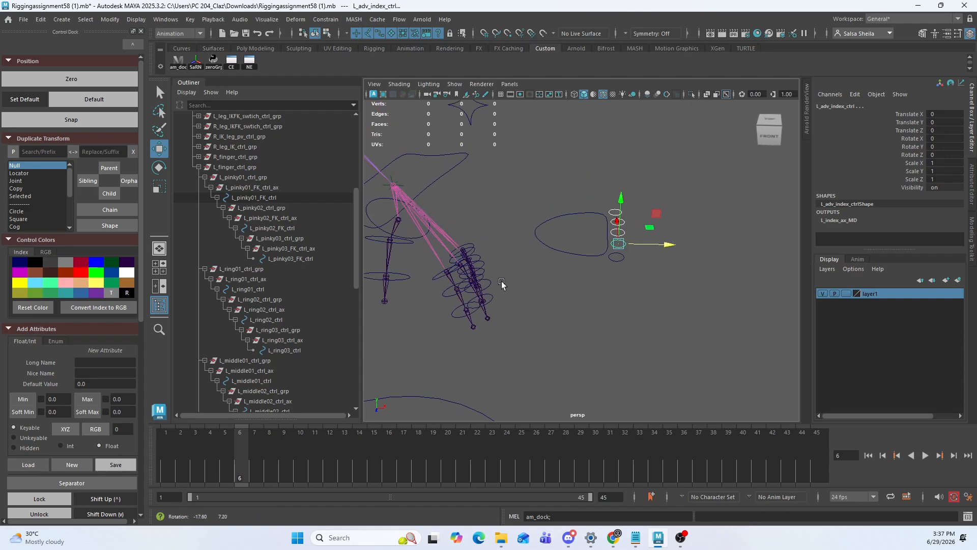
Examine the left finger controls in the viewport and check which rotation channel of L_middle03_ctrl_ax is driven
click(491, 299)
key(f)
scroll(562, 290, down, 4)
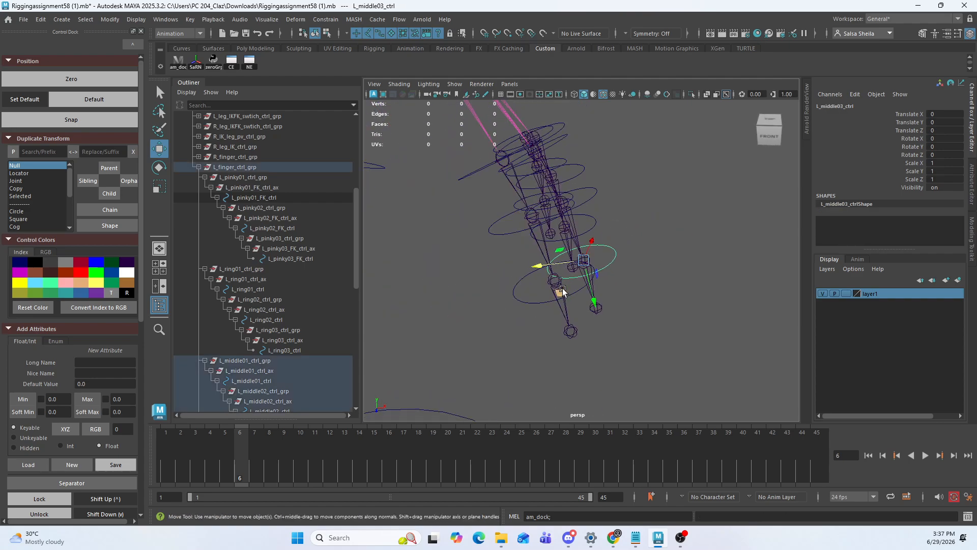
alt+drag(562, 290, 503, 284)
alt+drag(509, 285, 585, 272)
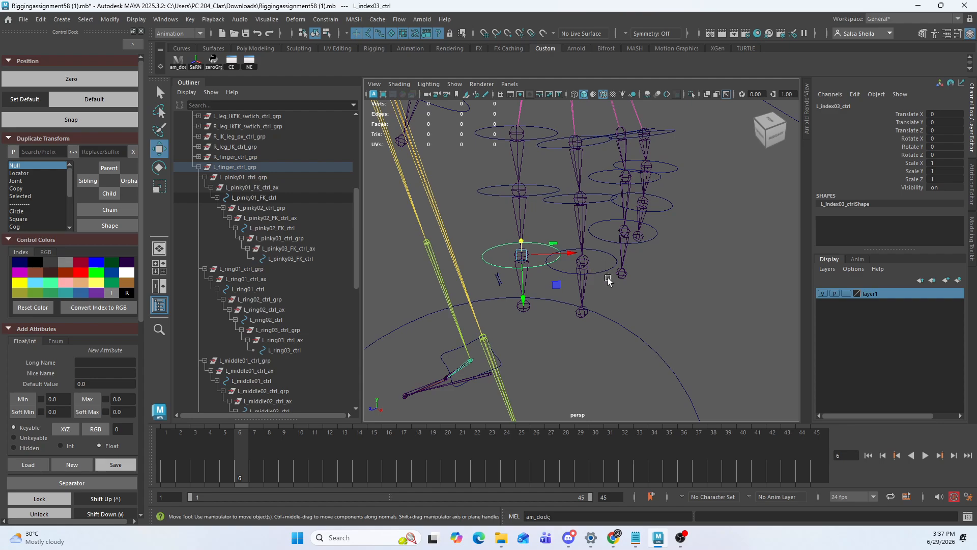
click(607, 274)
click(655, 227)
drag(665, 201, 669, 205)
click(667, 171)
alt+drag(623, 238, 590, 238)
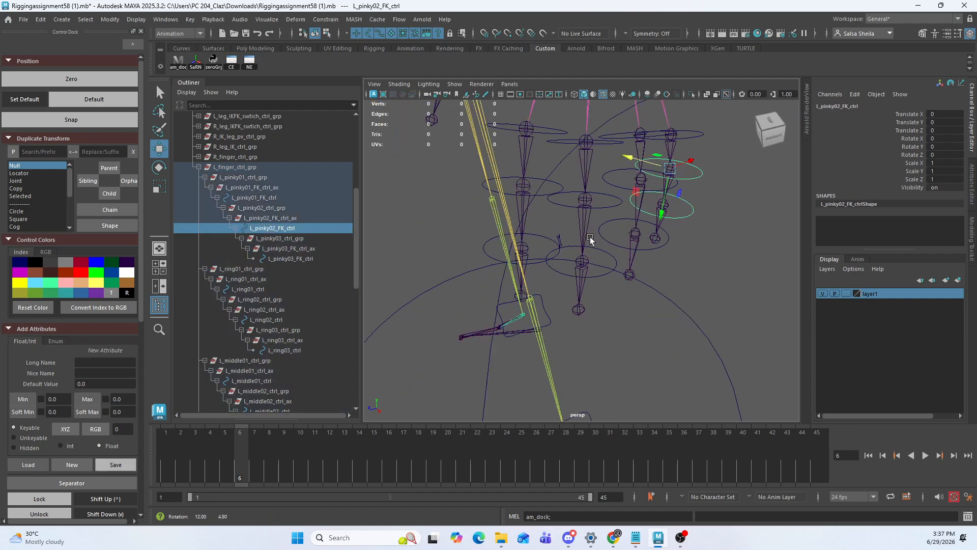
click(600, 246)
click(602, 195)
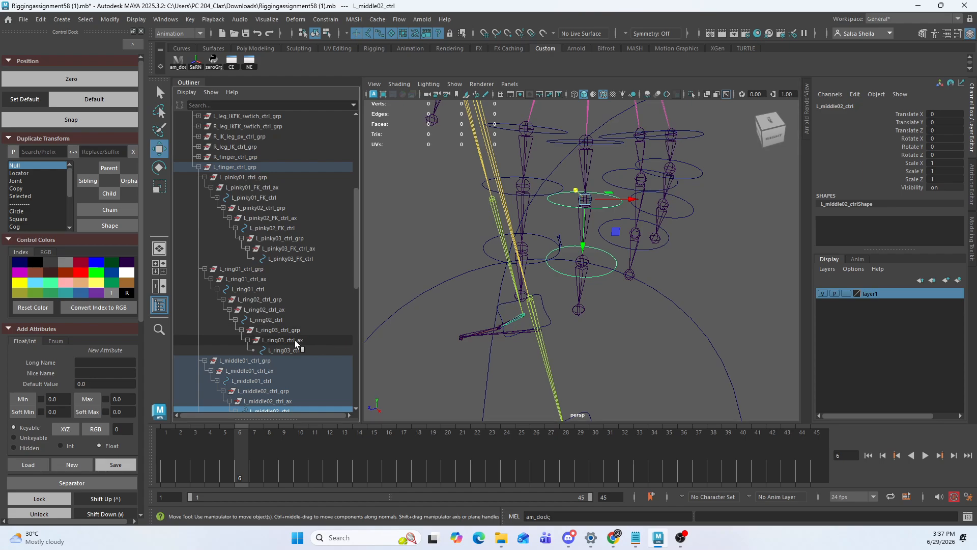
scroll(305, 252, down, 5)
click(307, 269)
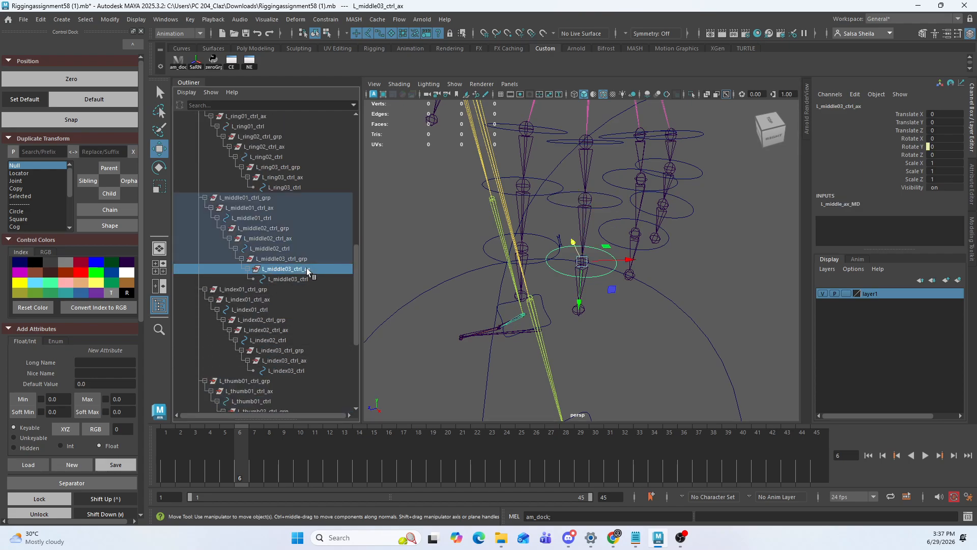
click(792, 135)
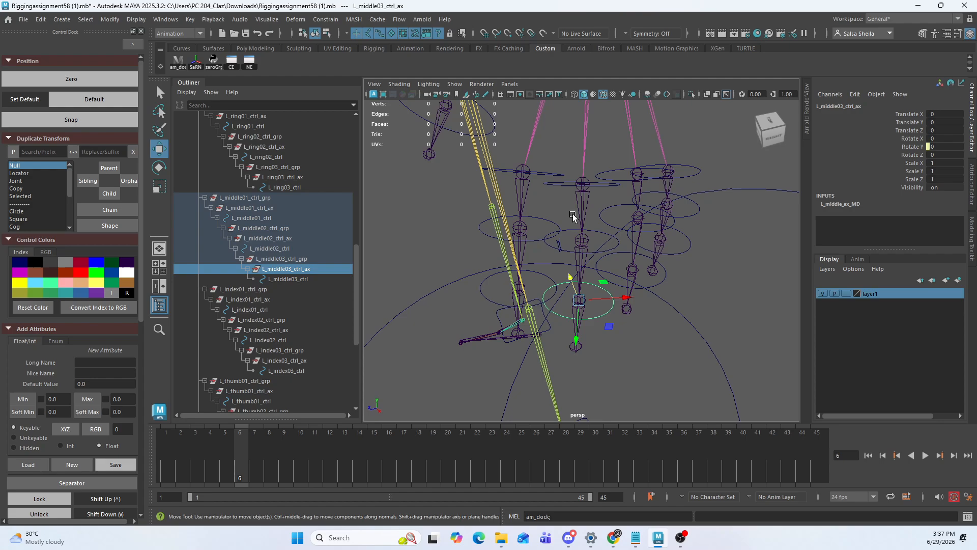
Reopen the Node Editor and graph the connections of L_middle01_ctrl_ax, L_middle02_ctrl_ax and L_middle03_ctrl_ax
click(249, 62)
middle_drag(584, 284, 528, 407)
scroll(654, 341, down, 4)
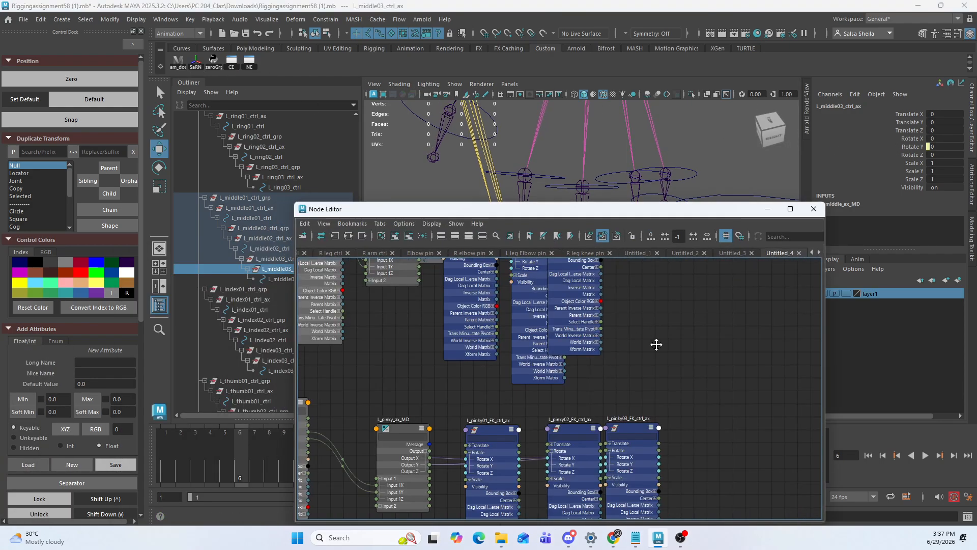
scroll(656, 338, up, 2)
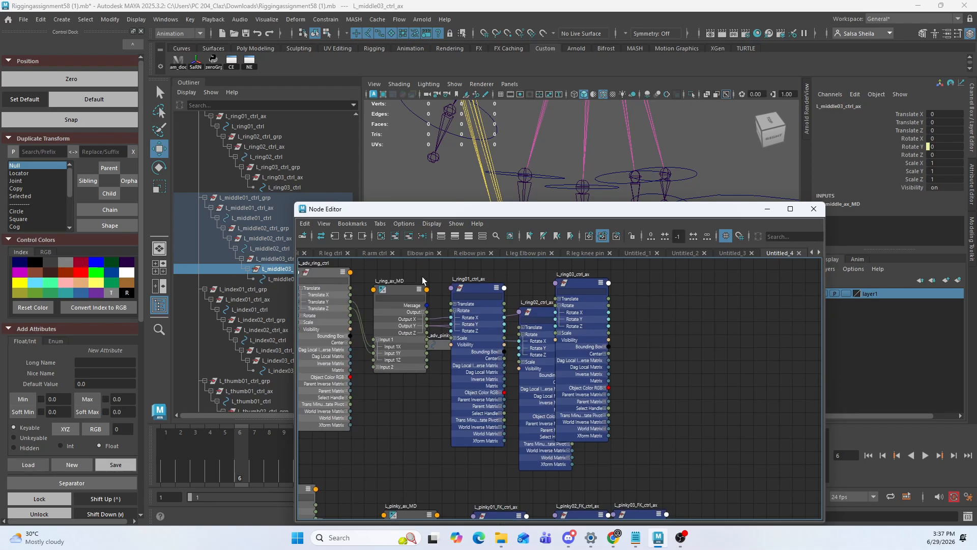
click(274, 265)
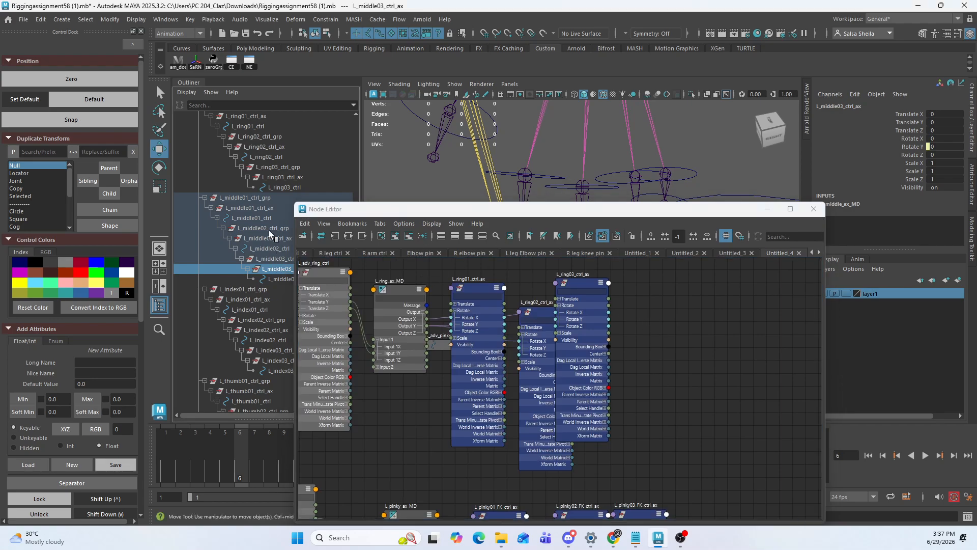
click(259, 208)
ctrl+click(267, 238)
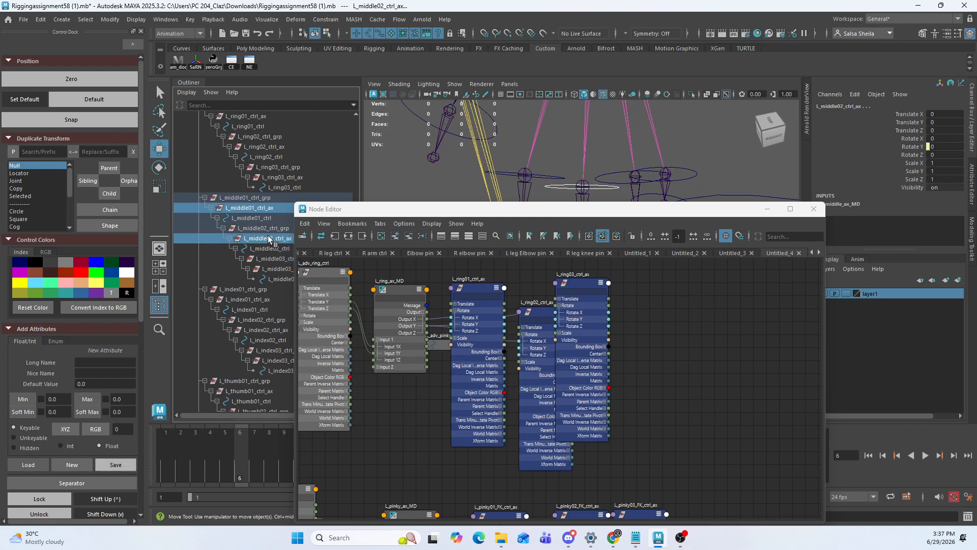
ctrl+click(275, 268)
click(397, 236)
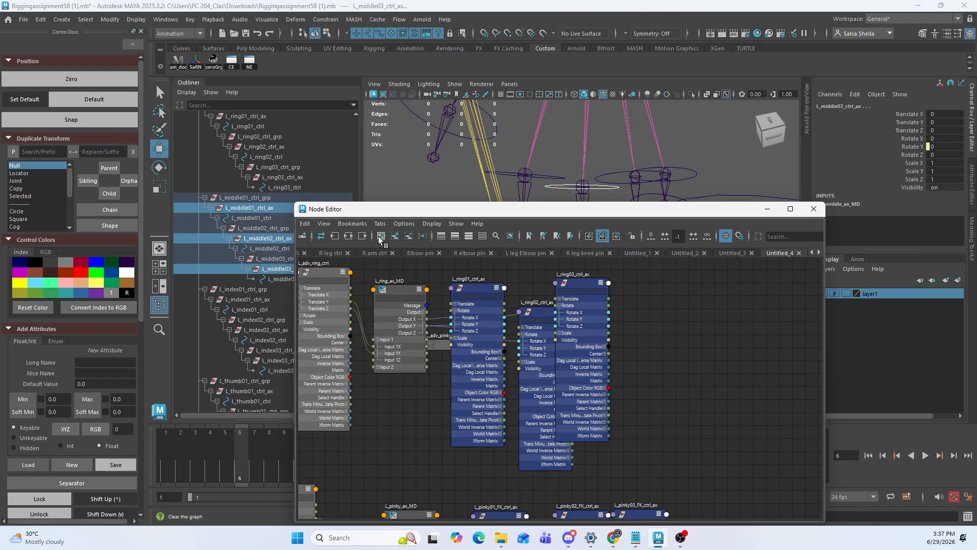
click(348, 236)
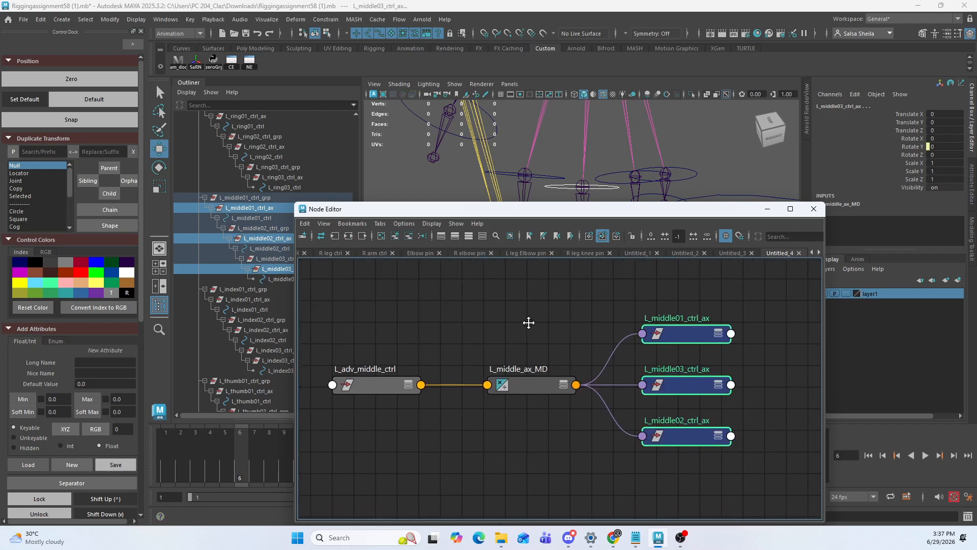
Spread out the L_middle01_ctrl_ax, L_middle02_ctrl_ax and L_middle03_ctrl_ax nodes and show only their connected attributes
key(3)
drag(672, 335, 778, 323)
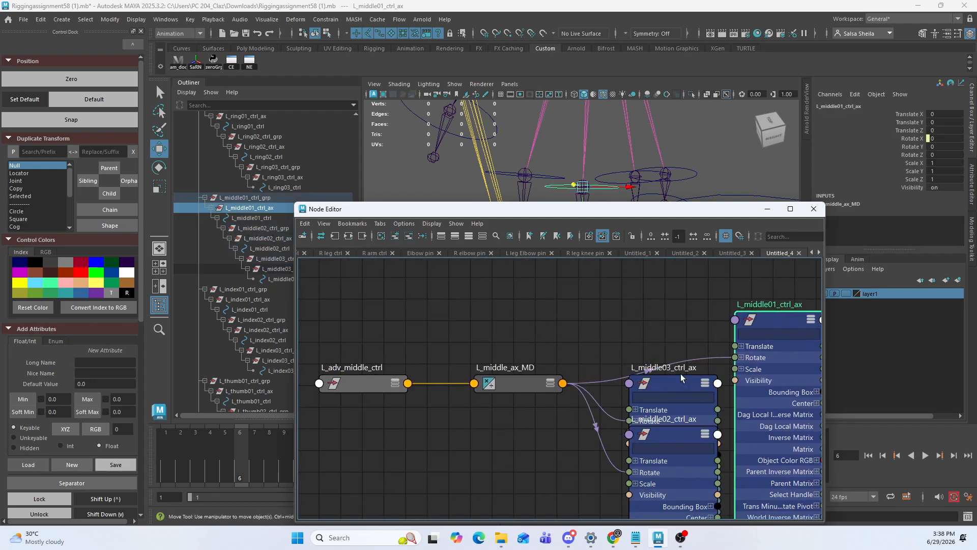
drag(681, 377, 674, 321)
key(2)
middle_drag(606, 312, 505, 291)
click(505, 291)
key(2)
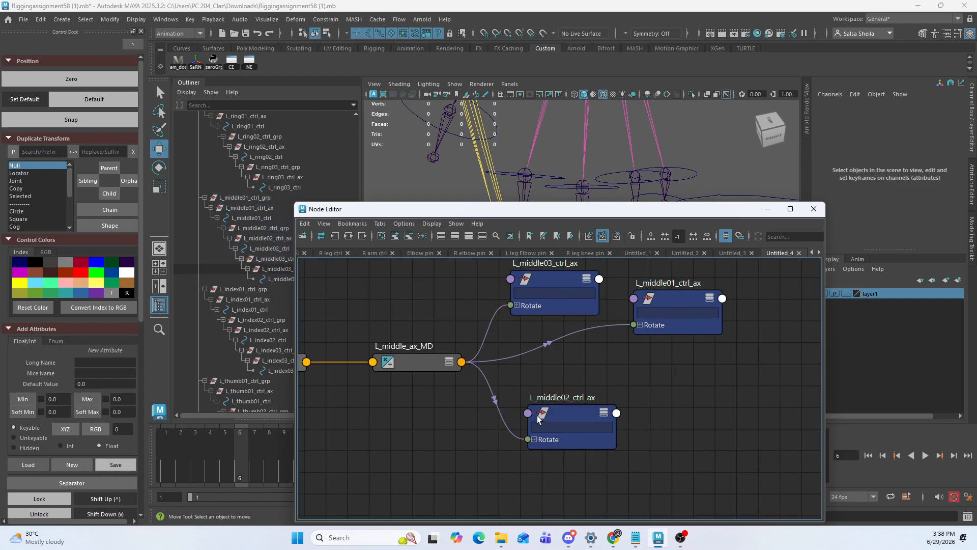
Expand the Rotate channels and reroute the L_middle_ax_MD connections on L_middle03_ctrl_ax and L_middle02_ctrl_ax to Rotate X
click(534, 439)
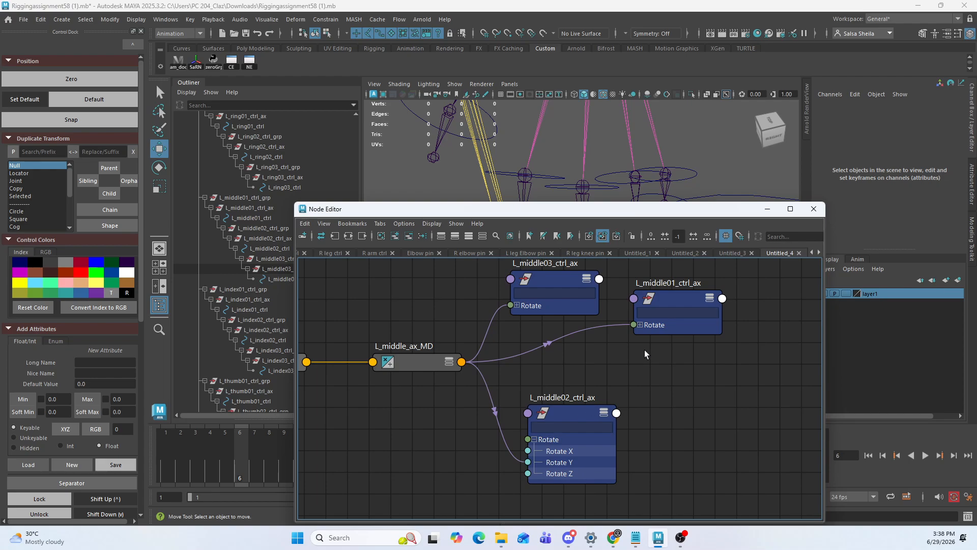
click(639, 325)
click(517, 305)
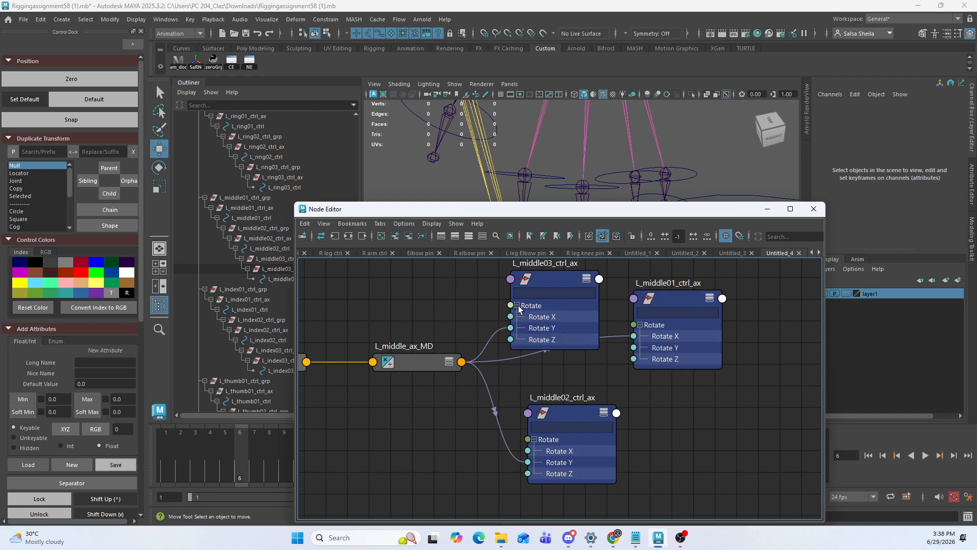
drag(499, 331, 510, 317)
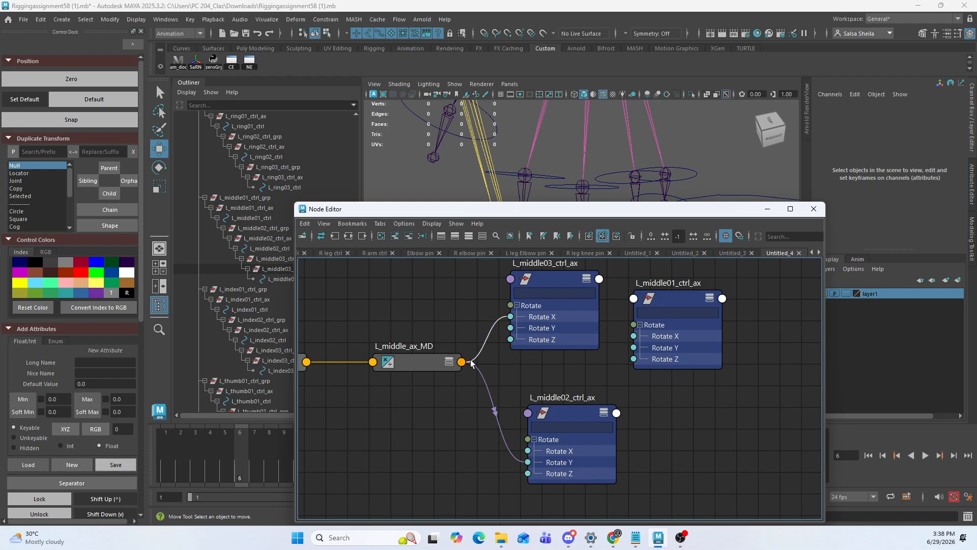
key(ctrl+z)
drag(519, 466, 528, 451)
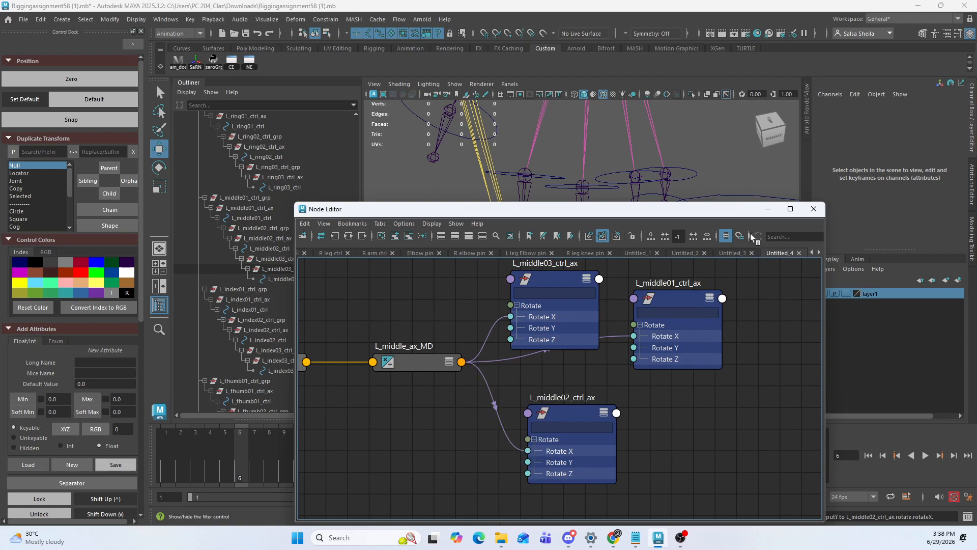
Minimize the Node Editor and test moving the index, middle, ring and pinky L_adv controls along Y and Z, undoing each movement
click(767, 209)
alt+drag(702, 255, 667, 192)
key(q)
alt+drag(667, 192, 631, 190)
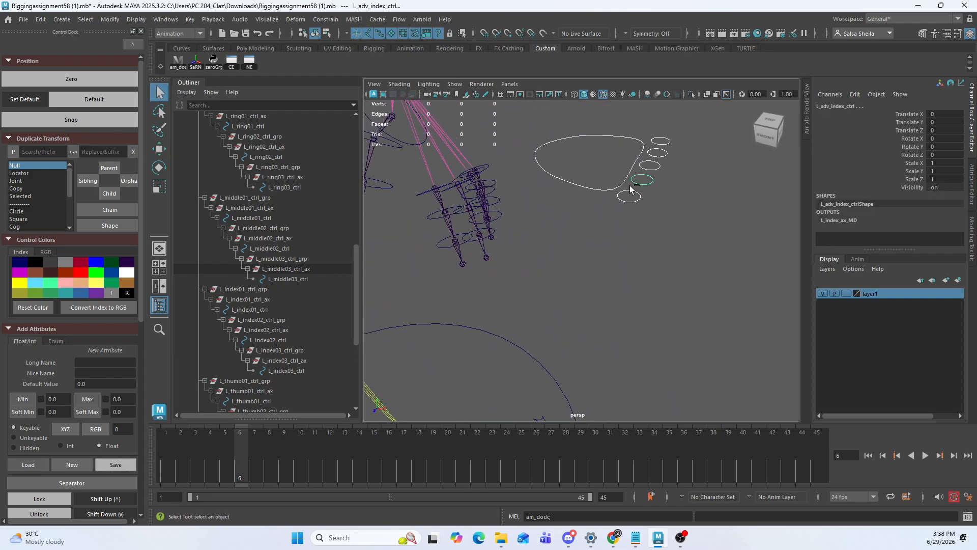
key(w)
drag(649, 144, 648, 232)
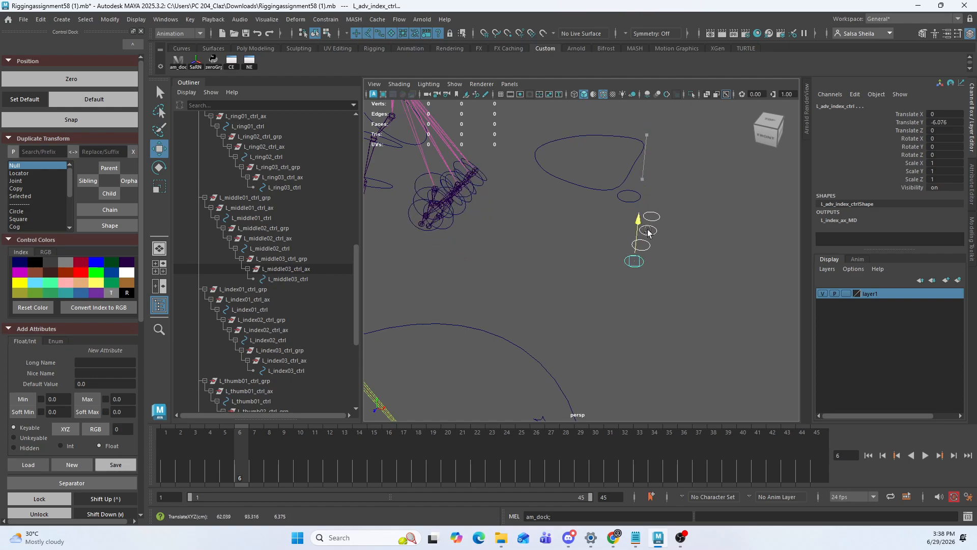
key(ctrl+z)
drag(684, 187, 791, 248)
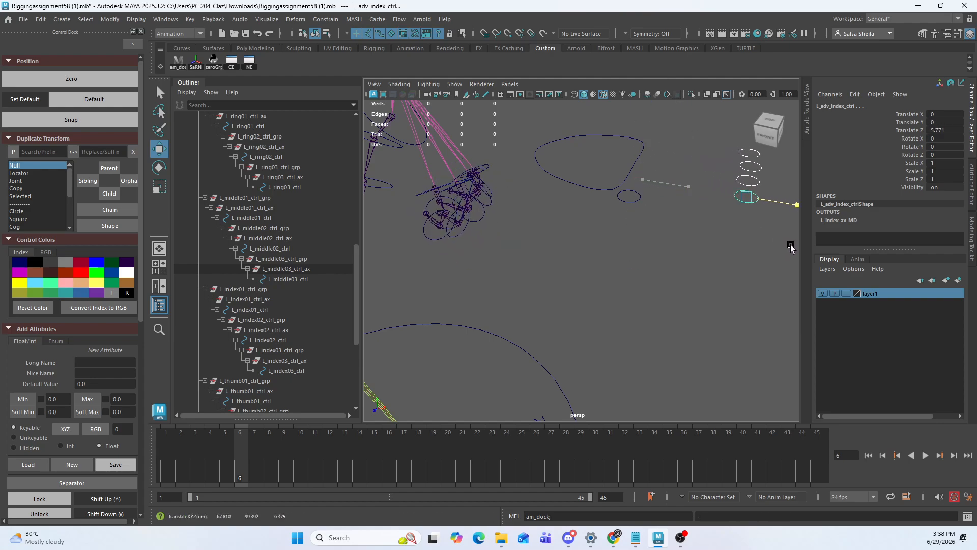
key(ctrl+z)
alt+drag(656, 199, 658, 173)
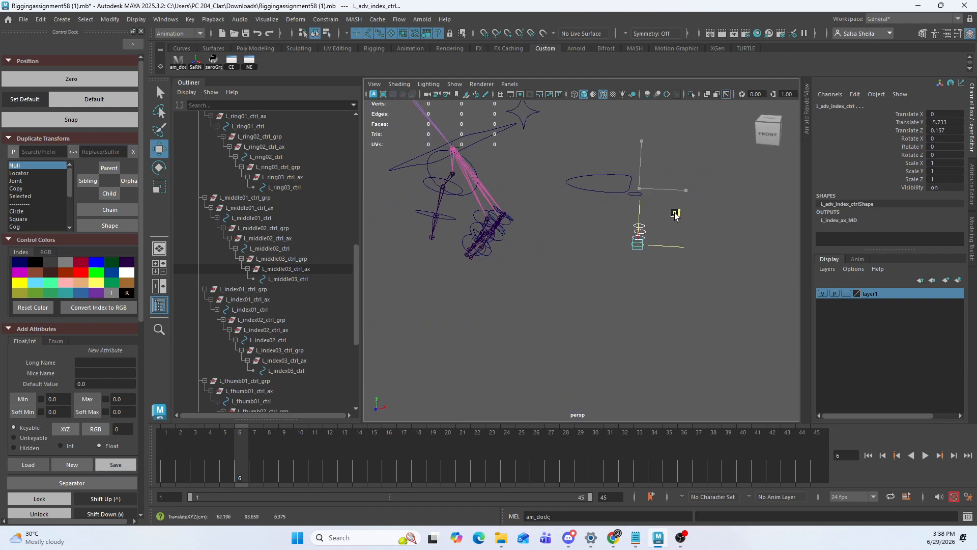
drag(663, 205, 658, 137)
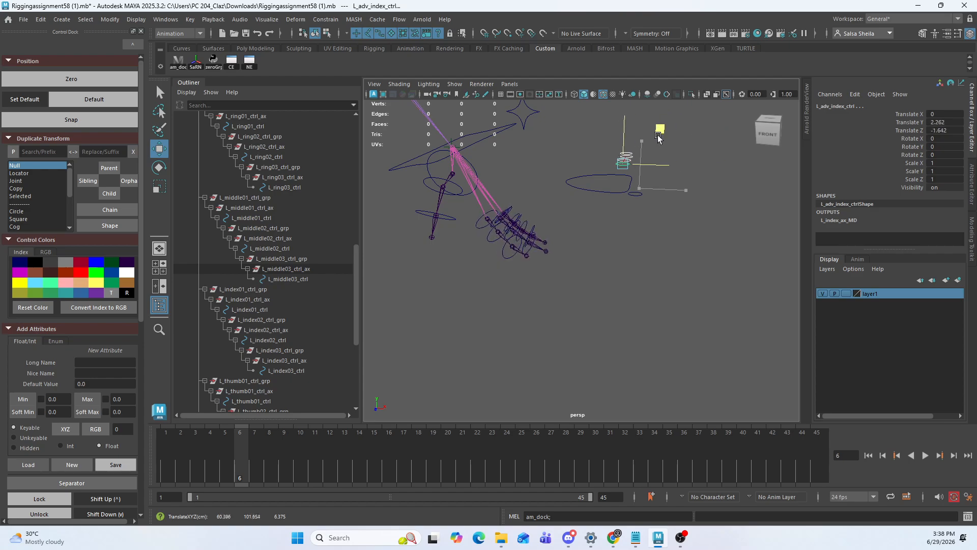
key(ctrl+z)
Test moving all five L_adv finger controls together, including the thumb, return them to their original position, and clear the selection
key(q)
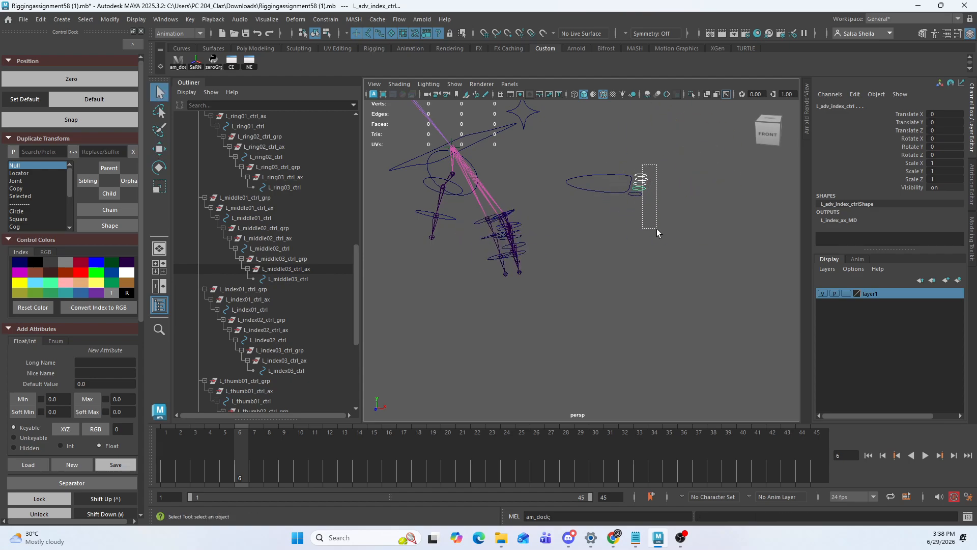
drag(656, 228, 656, 228)
key(w)
drag(666, 168, 657, 209)
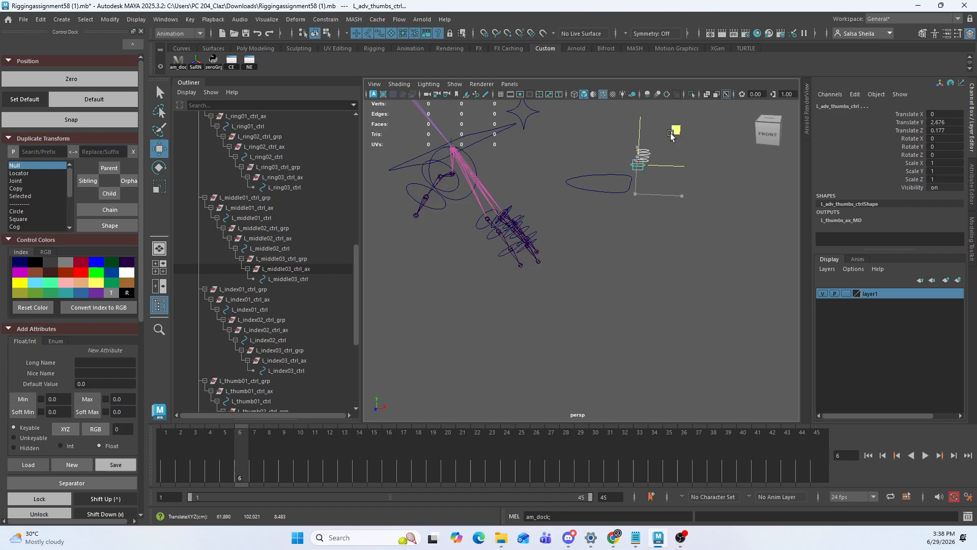
drag(670, 135, 662, 193)
key(q)
click(712, 305)
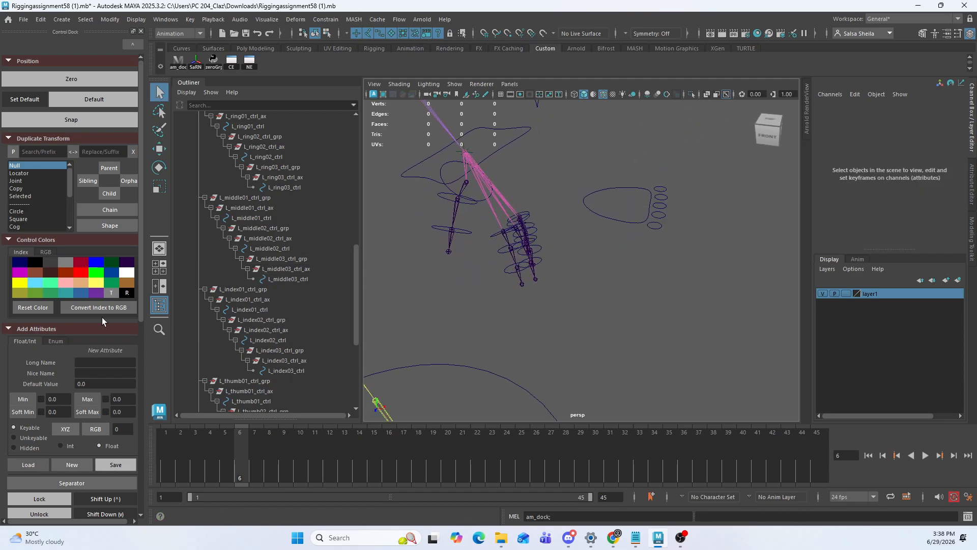